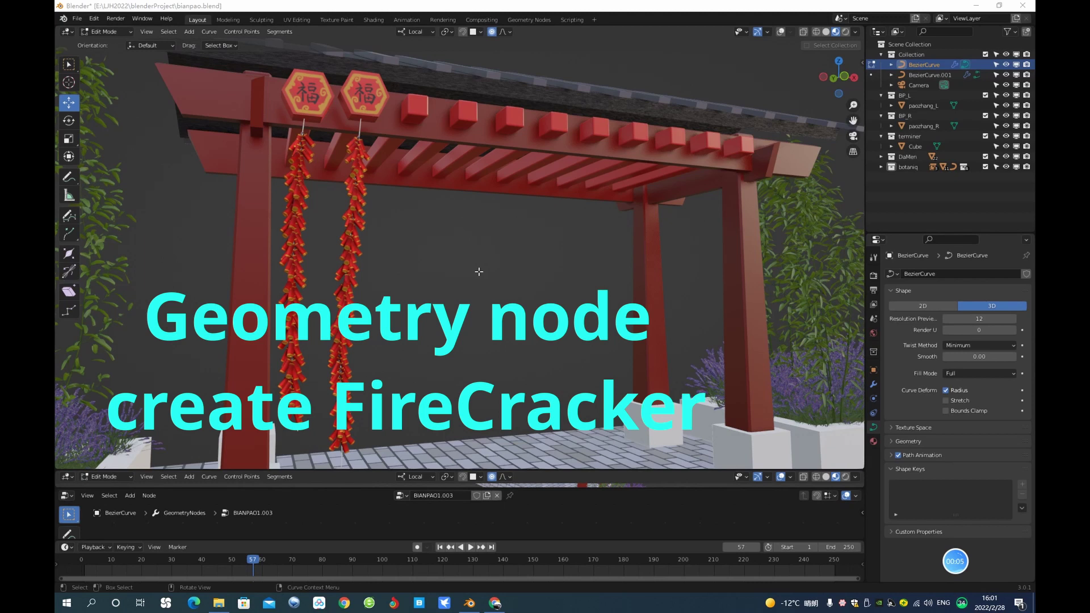
Draw four hanging firecracker curves with the Draw tool, starting on the third, fourth, sixth and eighth beam blocks of the pergola.
mouse_move(475, 271)
middle_down()
mouse_move(490, 272)
mouse_move(464, 270)
middle_up()
middle_drag(417, 239, 435, 228)
scroll(434, 221, up, 2)
scroll(431, 215, up, 2)
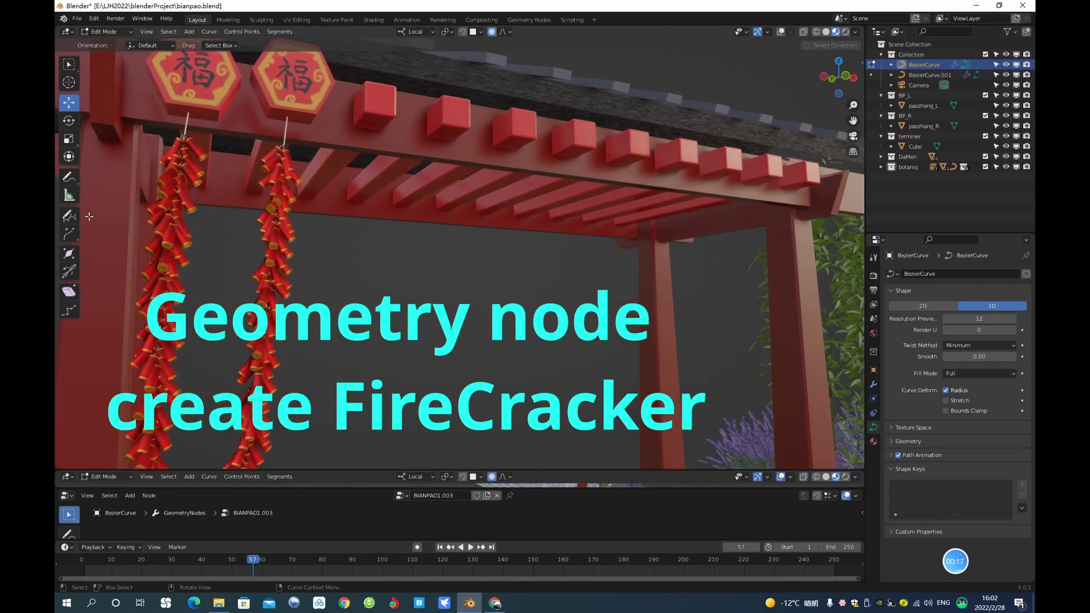
click(70, 215)
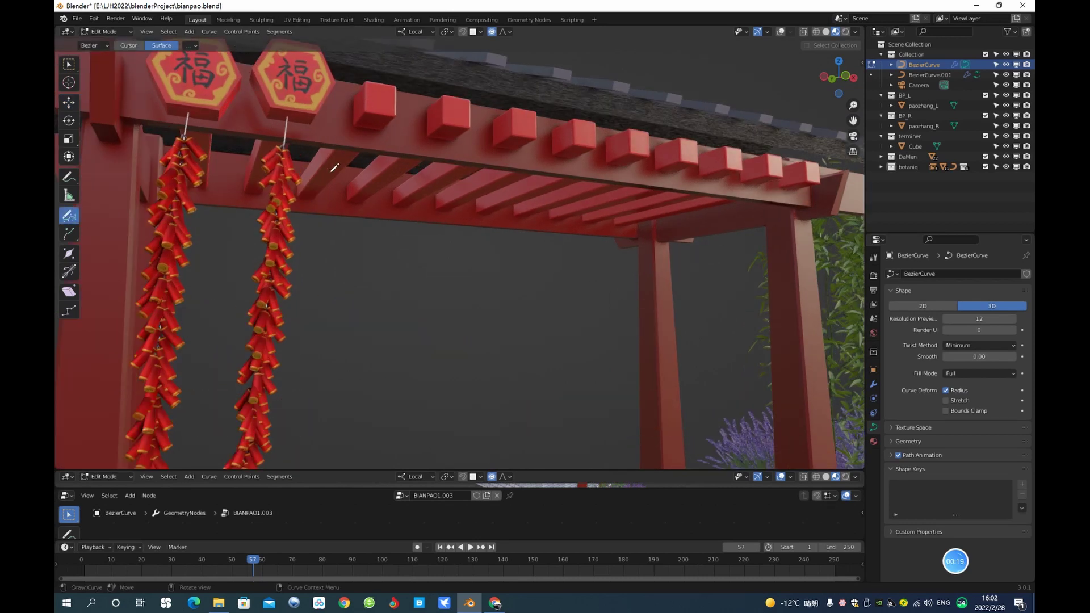
mouse_move(384, 96)
mouse_down()
mouse_move(353, 275)
mouse_move(345, 445)
mouse_up()
drag(459, 111, 473, 423)
mouse_move(546, 252)
middle_down()
mouse_move(540, 235)
mouse_move(594, 275)
mouse_move(559, 263)
mouse_move(694, 229)
mouse_move(479, 252)
middle_up()
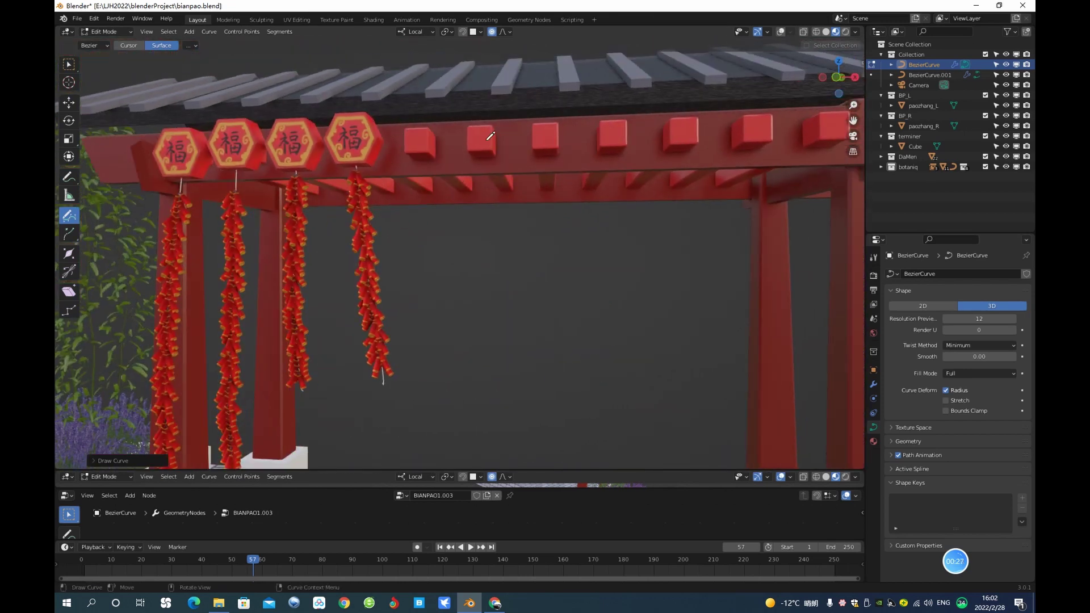
drag(481, 138, 502, 380)
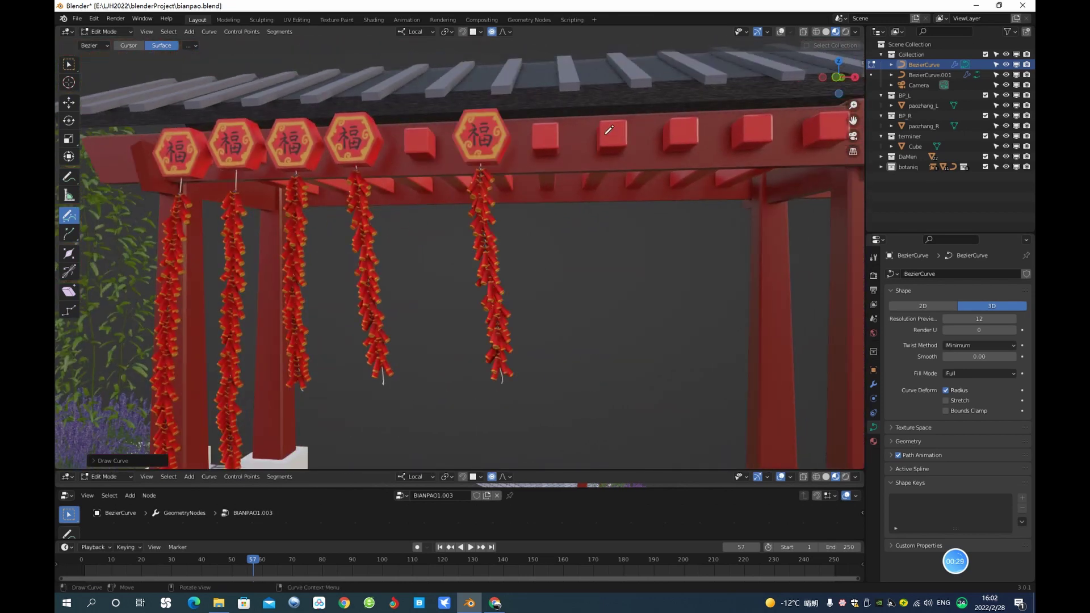
mouse_move(612, 125)
mouse_down()
mouse_move(602, 233)
mouse_move(612, 298)
mouse_move(603, 382)
mouse_up()
scroll(660, 261, down, 3)
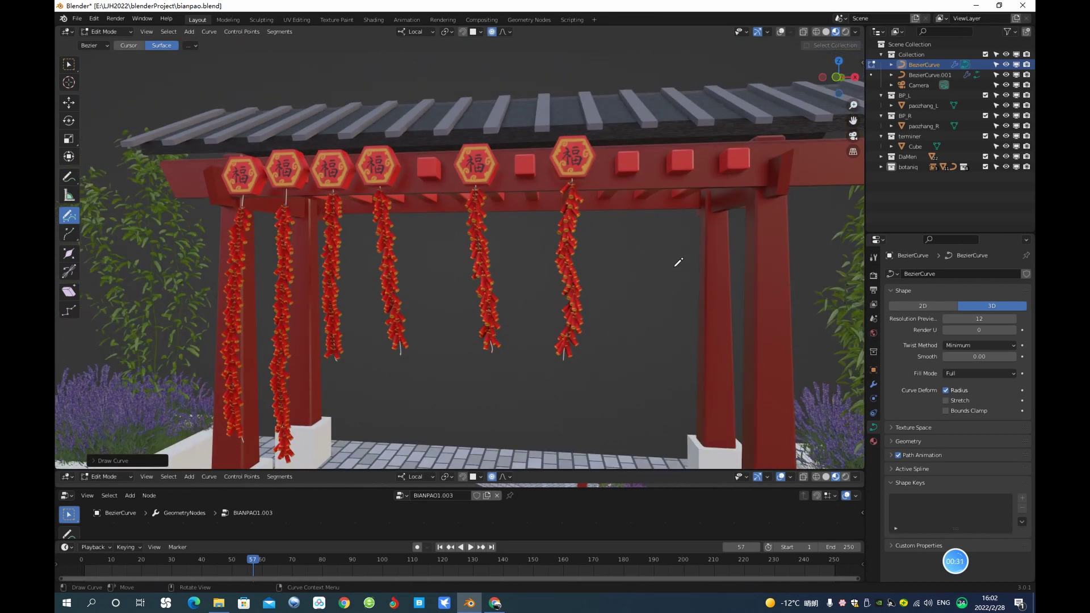
Draw three more hanging firecracker curves down from the remaining free blocks on the pergola beam.
middle_drag(661, 261, 588, 145)
mouse_move(587, 103)
mouse_down()
mouse_move(590, 350)
mouse_move(579, 429)
mouse_up()
scroll(651, 196, down, 2)
mouse_move(600, 145)
mouse_down()
mouse_move(610, 282)
mouse_move(603, 418)
mouse_up()
mouse_move(652, 139)
mouse_down()
mouse_move(660, 187)
mouse_move(650, 273)
mouse_move(653, 392)
mouse_up()
middle_drag(421, 288, 431, 257)
scroll(434, 260, up, 5)
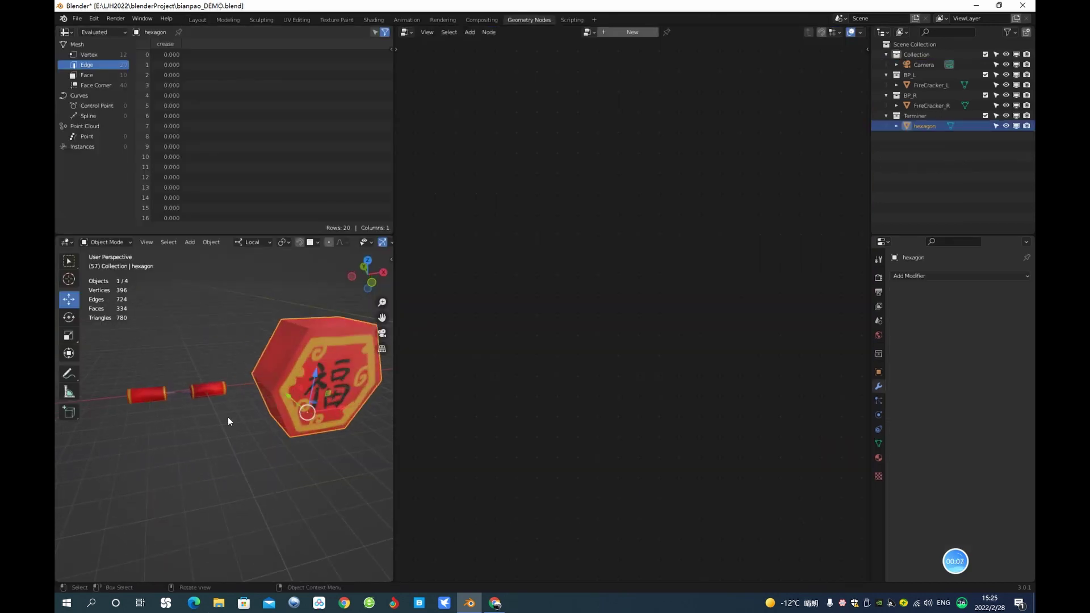
Examine the firecracker models and the hexagon end piece by selecting them one by one in the 3D scene.
click(203, 427)
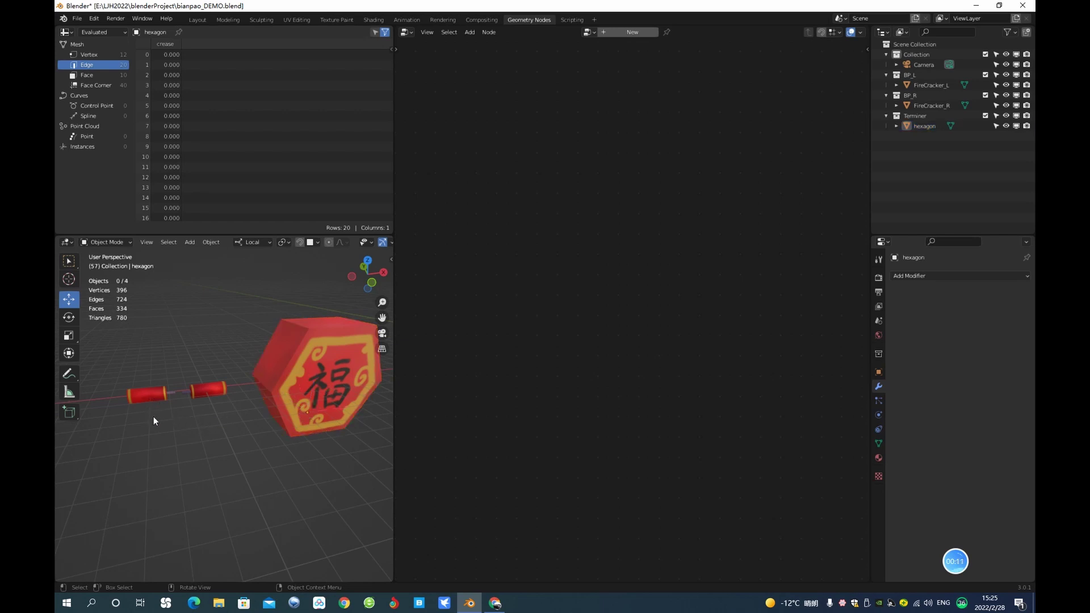
click(158, 400)
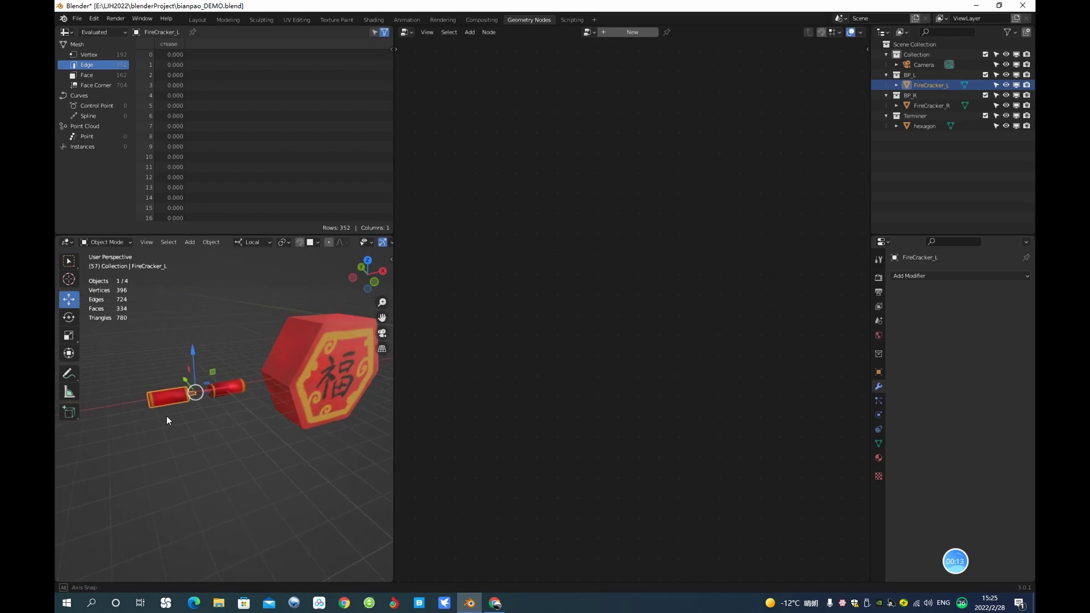
middle_drag(162, 418, 216, 419)
click(193, 400)
click(198, 396)
click(199, 422)
click(272, 400)
middle_drag(273, 400, 240, 431)
click(271, 424)
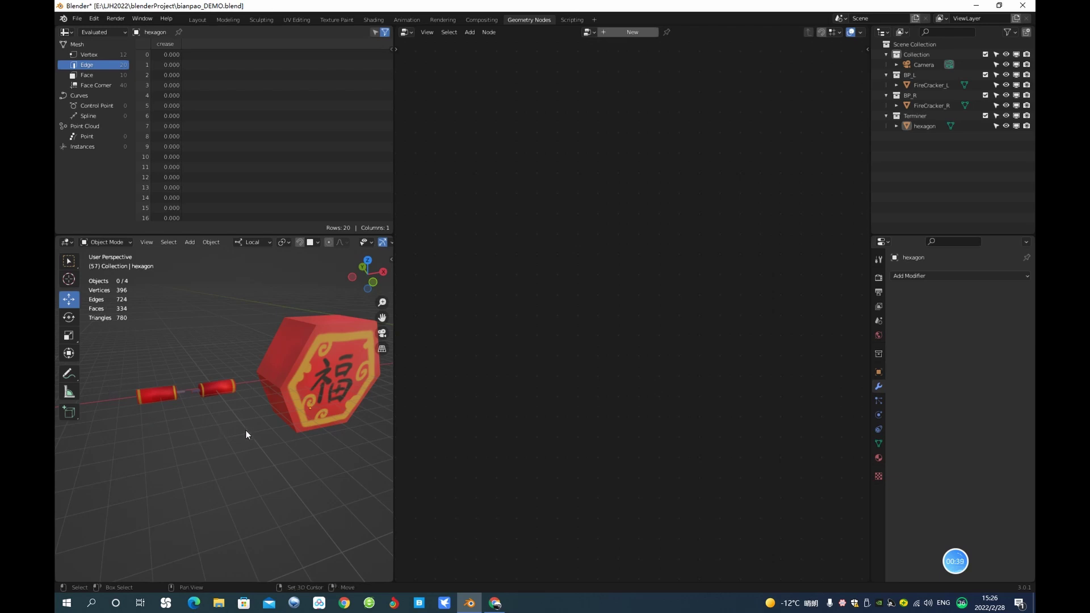
Add a Bezier curve to the scene and create a new geometry node tree for it.
key(shift+a)
mouse_move(238, 394)
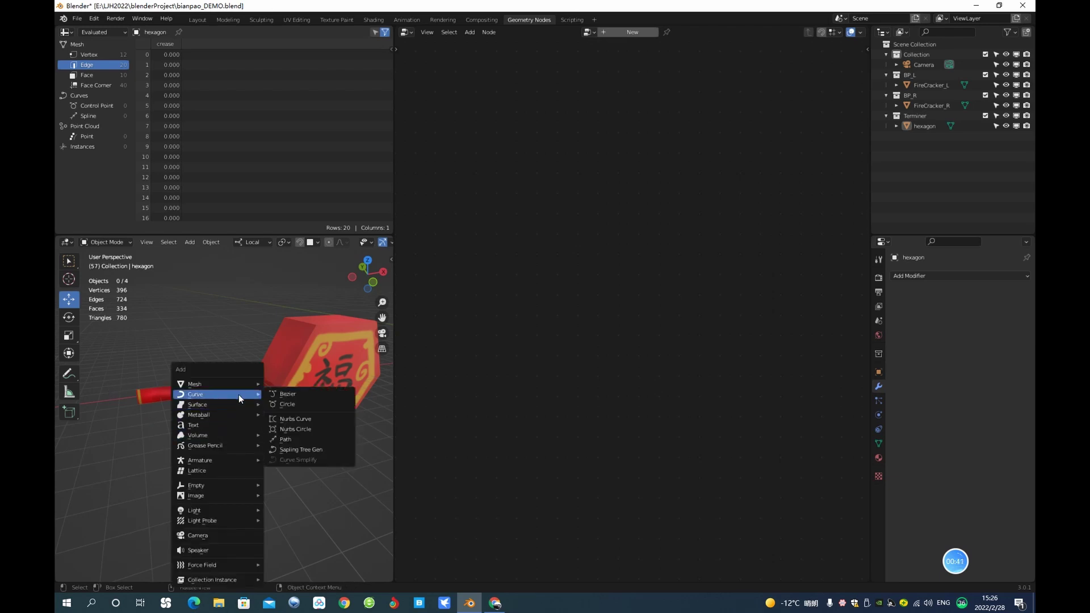
click(291, 394)
middle_drag(271, 434, 302, 417)
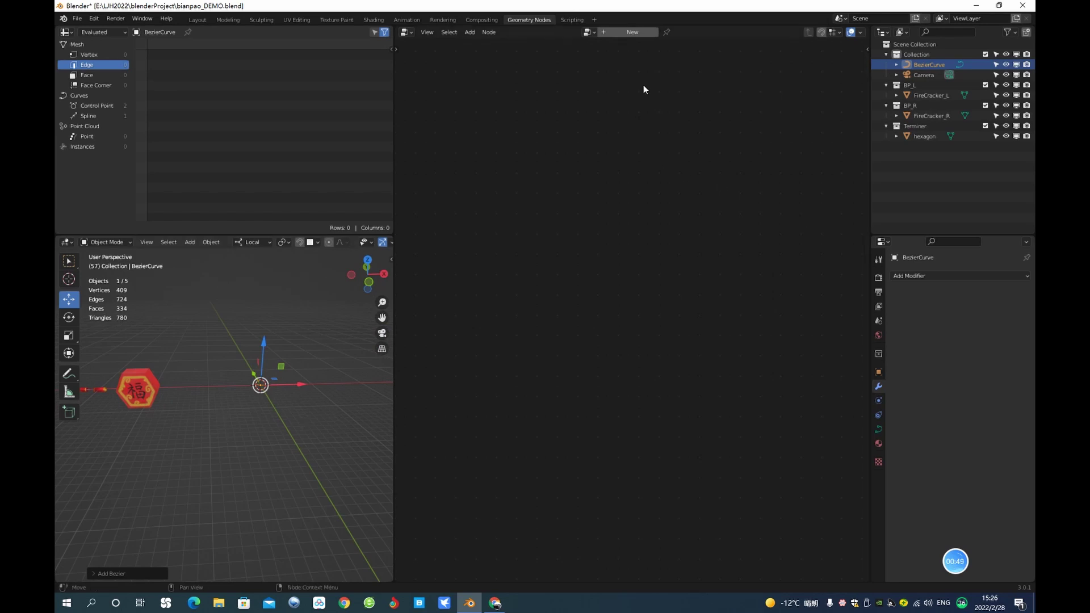
click(628, 33)
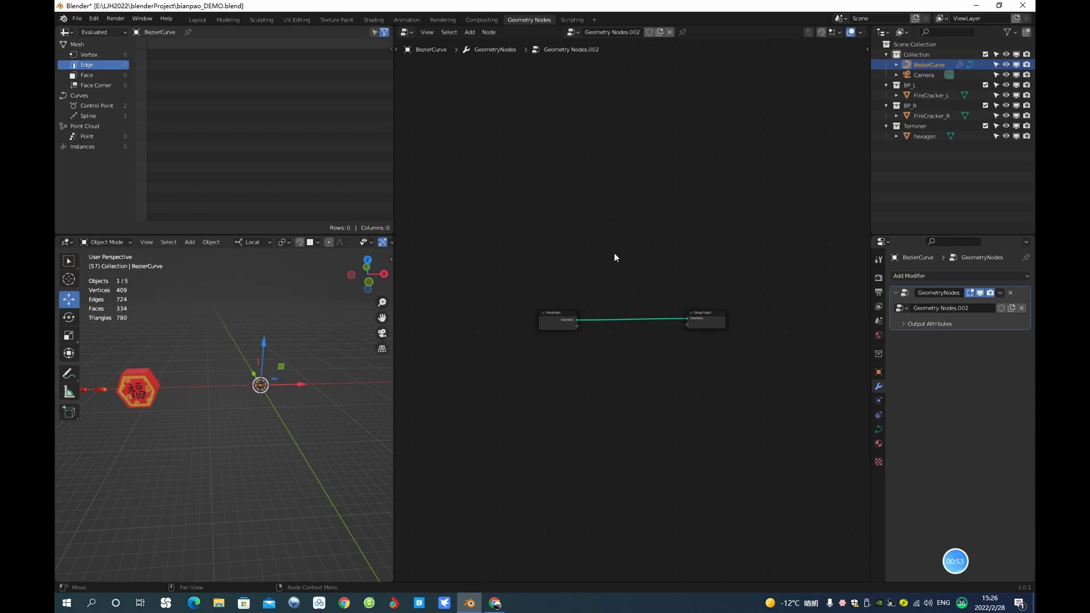
scroll(614, 255, up, 4)
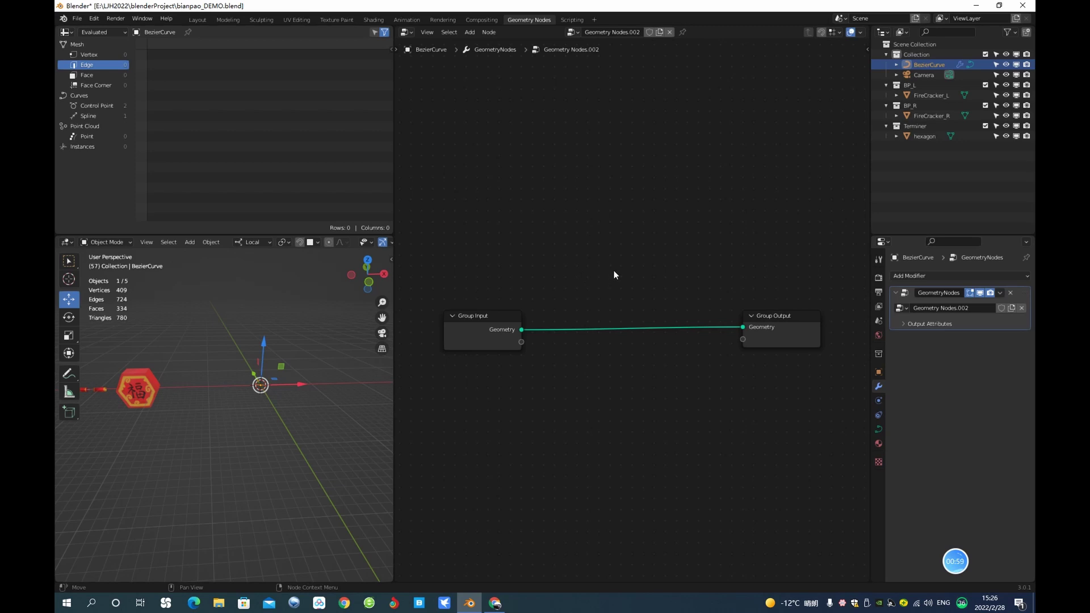
Insert a Curve to Mesh node on the link between Group Input and Group Output.
key(shift+a)
click(589, 236)
text(ctm)
click(627, 251)
click(600, 328)
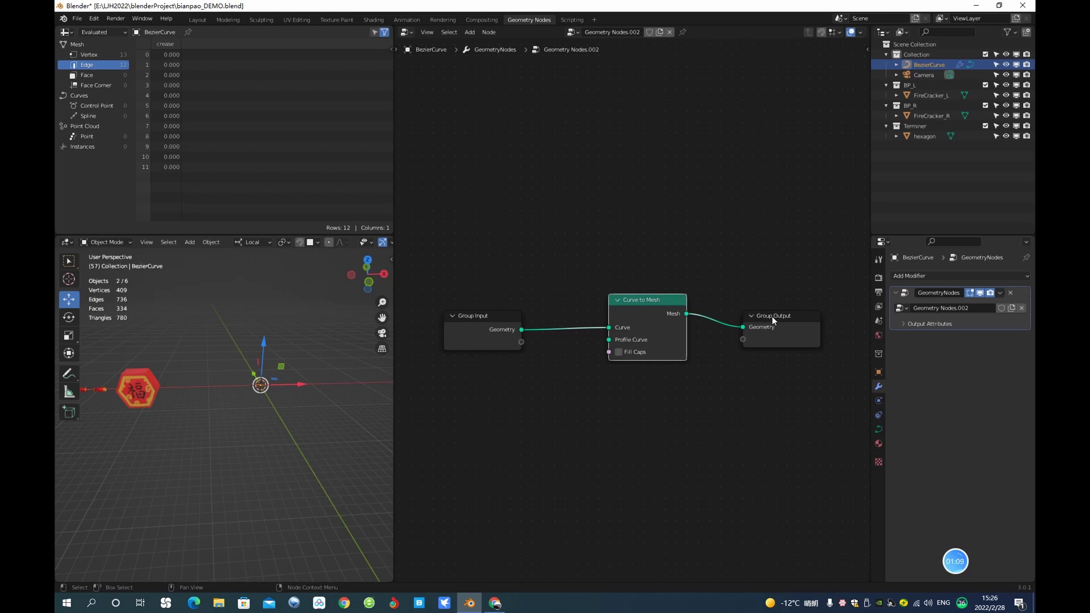
Space the Group Input, Curve to Mesh and Group Output nodes farther apart.
drag(773, 316, 828, 314)
click(492, 316)
drag(491, 312, 461, 311)
click(551, 351)
drag(648, 301, 702, 303)
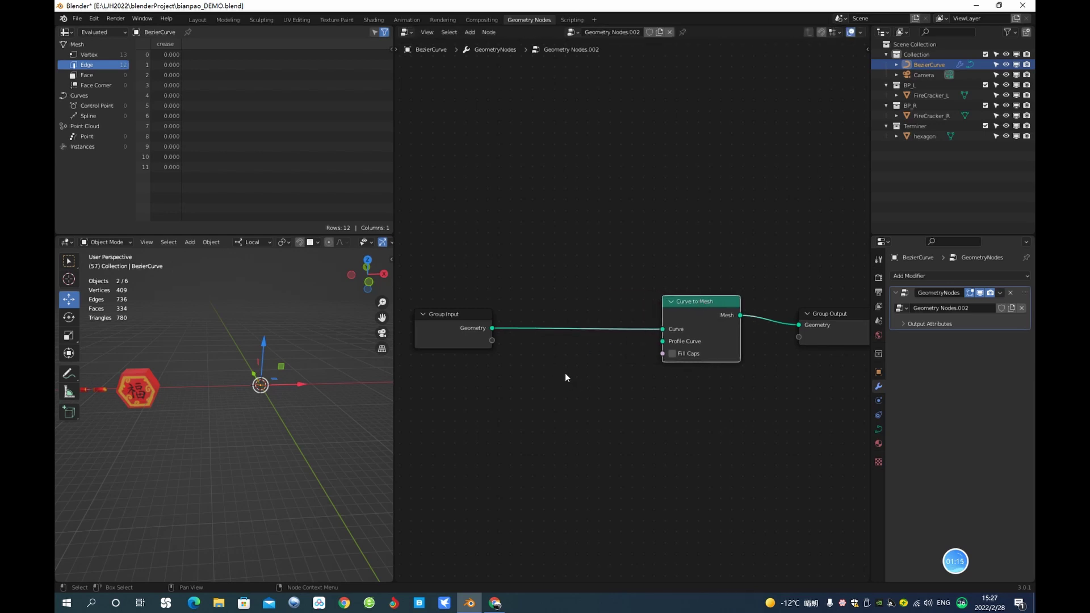
Add a Curve Circle node and connect its Curve output to the Profile Curve input of Curve to Mesh.
key(shift+a)
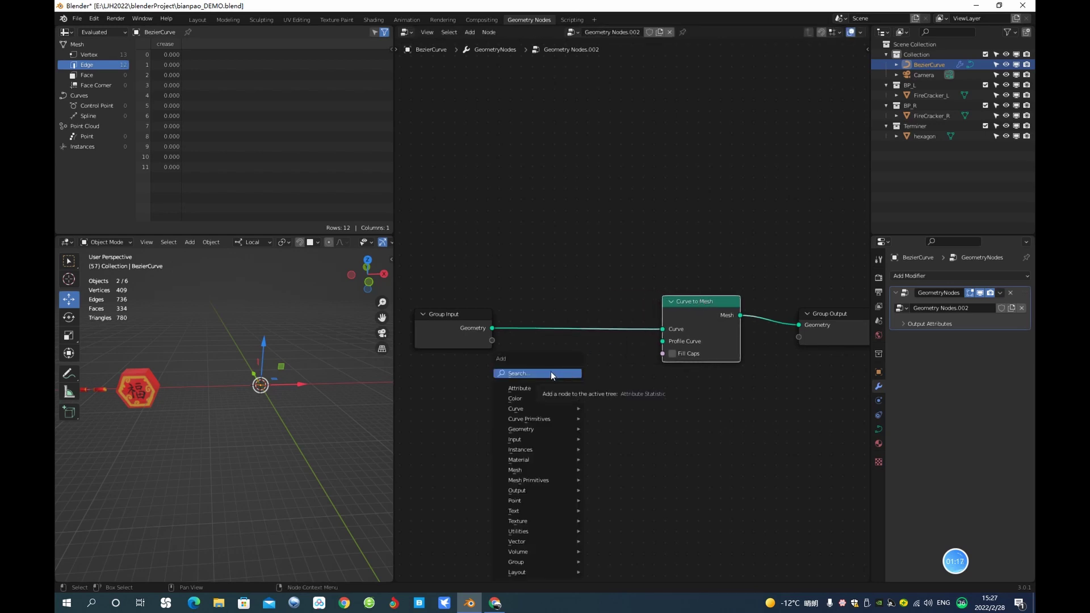
click(551, 374)
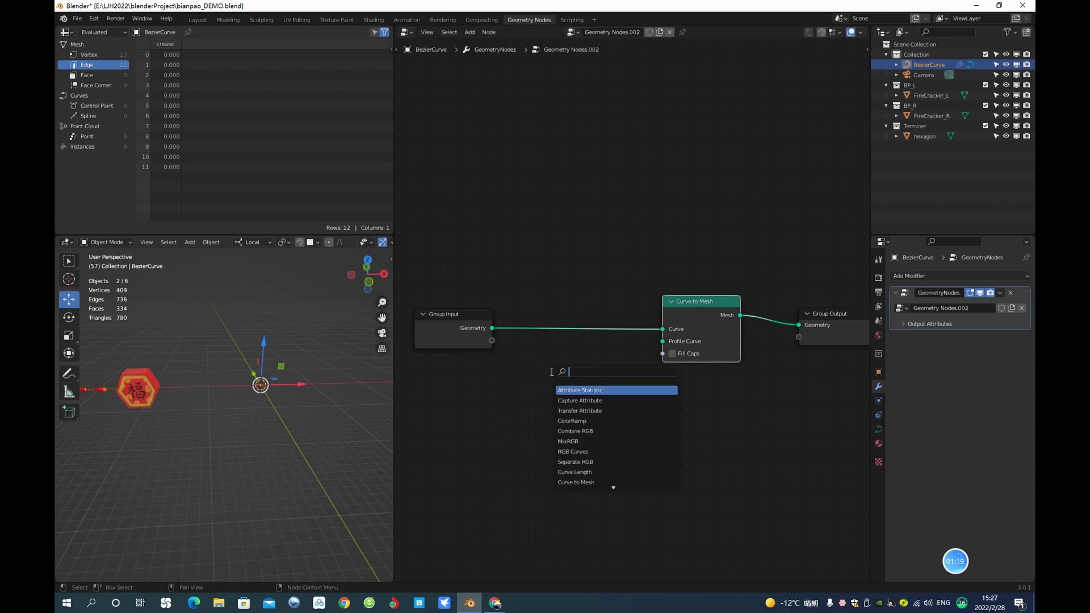
text(c c)
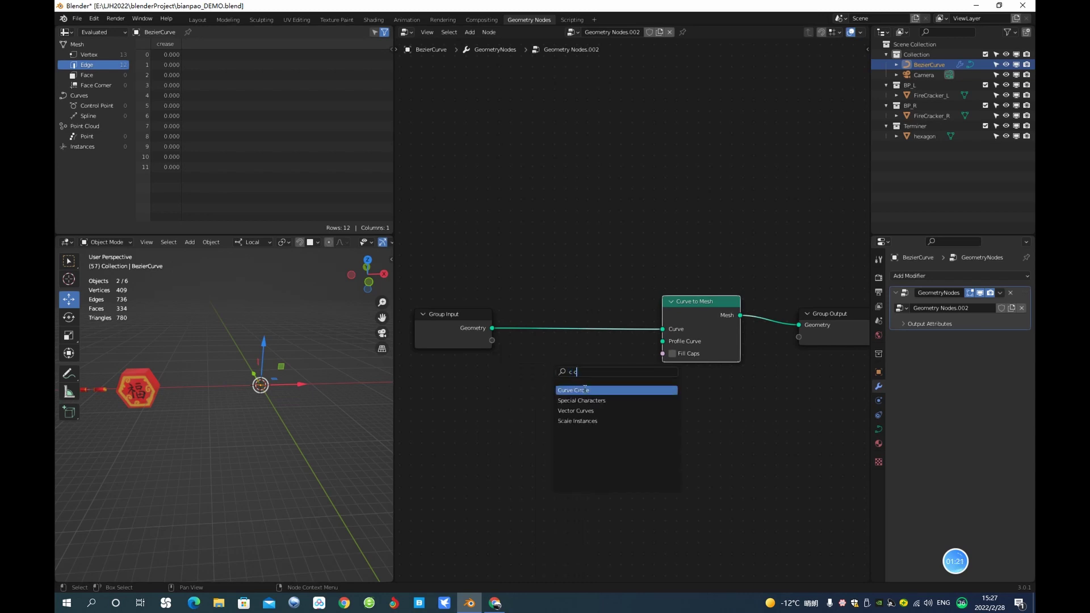
click(585, 390)
click(574, 379)
drag(618, 383, 662, 341)
Set the Curve Circle node's radius to 0.1 m.
scroll(287, 398, up, 2)
middle_drag(287, 376, 264, 398)
scroll(260, 387, up, 4)
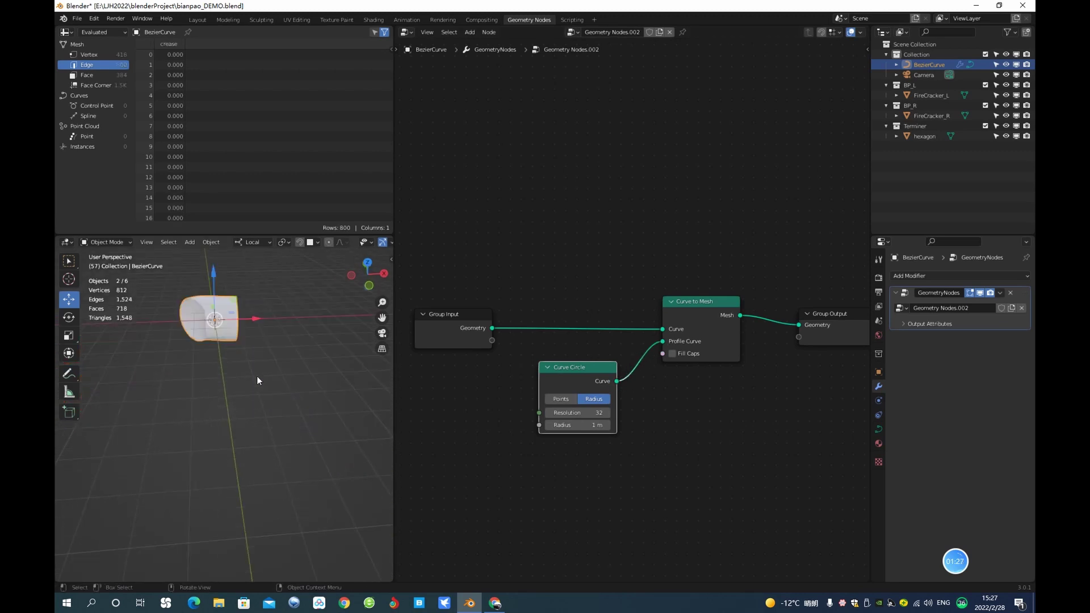
middle_drag(254, 357, 268, 363)
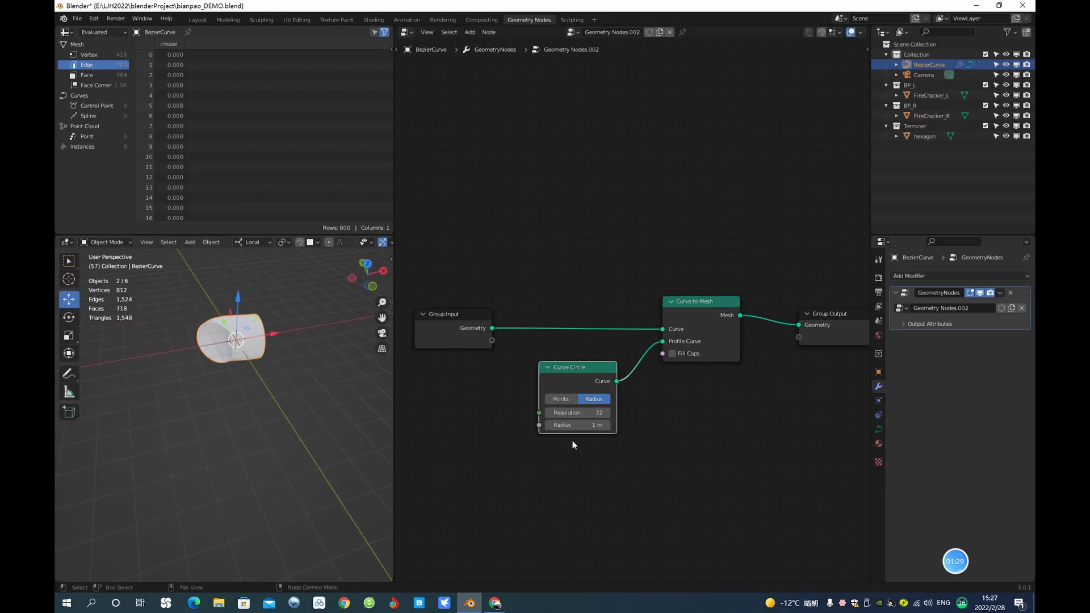
double_click(575, 425)
text(0.1)
key(Return)
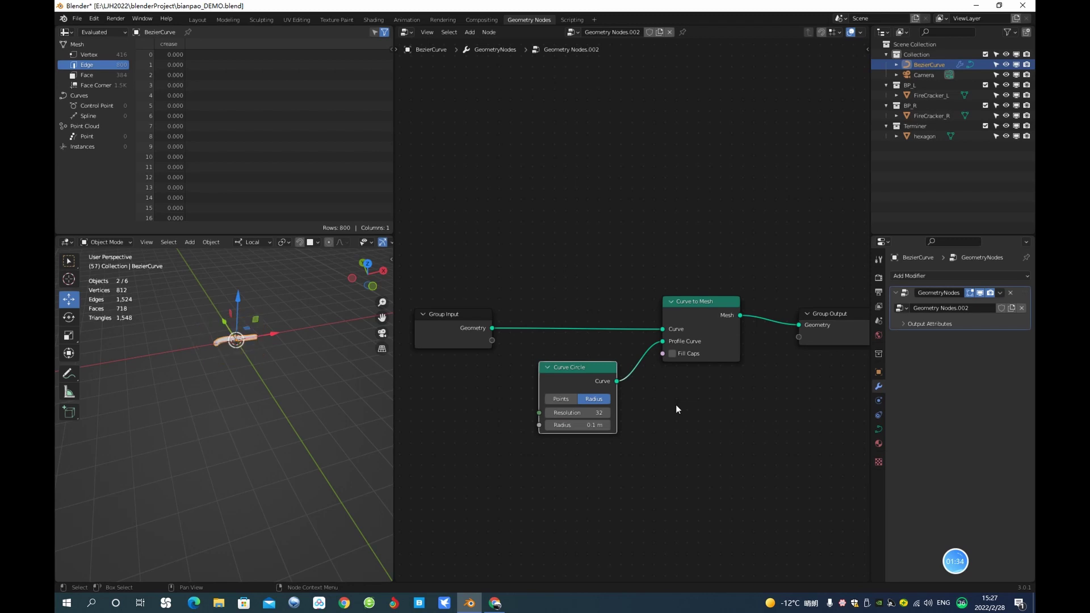
In Edit Mode, draw a long wavy curve on the positive X side of the Bezier curve and return to the Move tool.
click(288, 362)
middle_drag(287, 362, 292, 401)
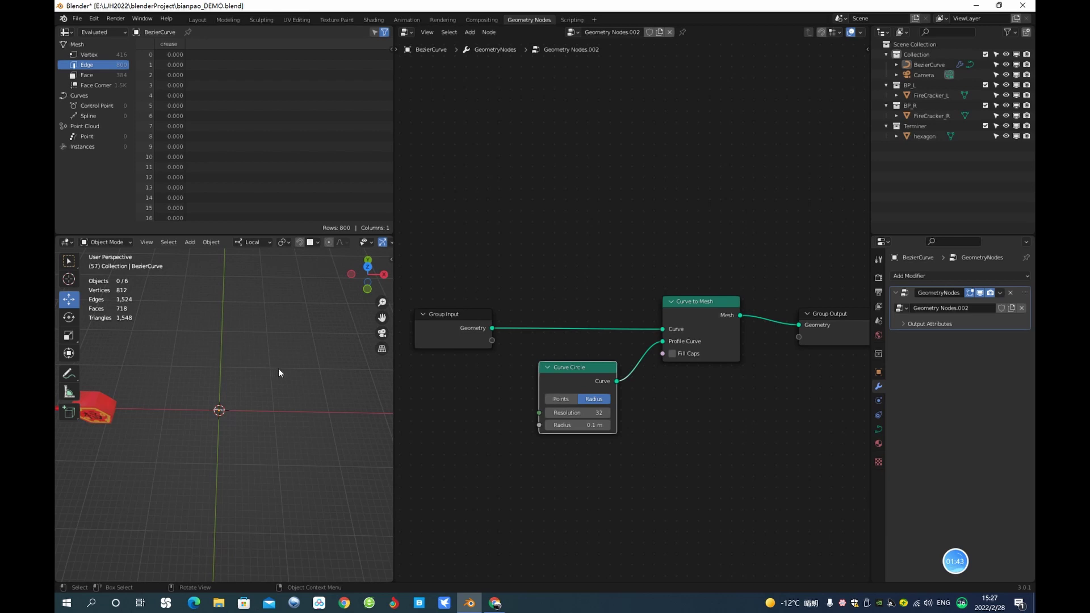
key(Tab)
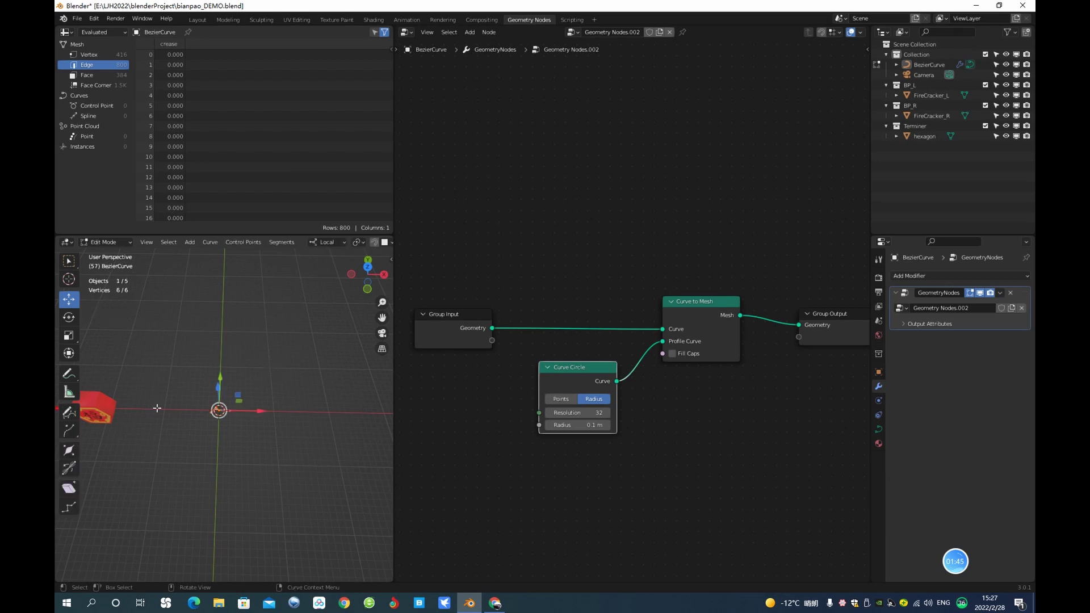
click(69, 413)
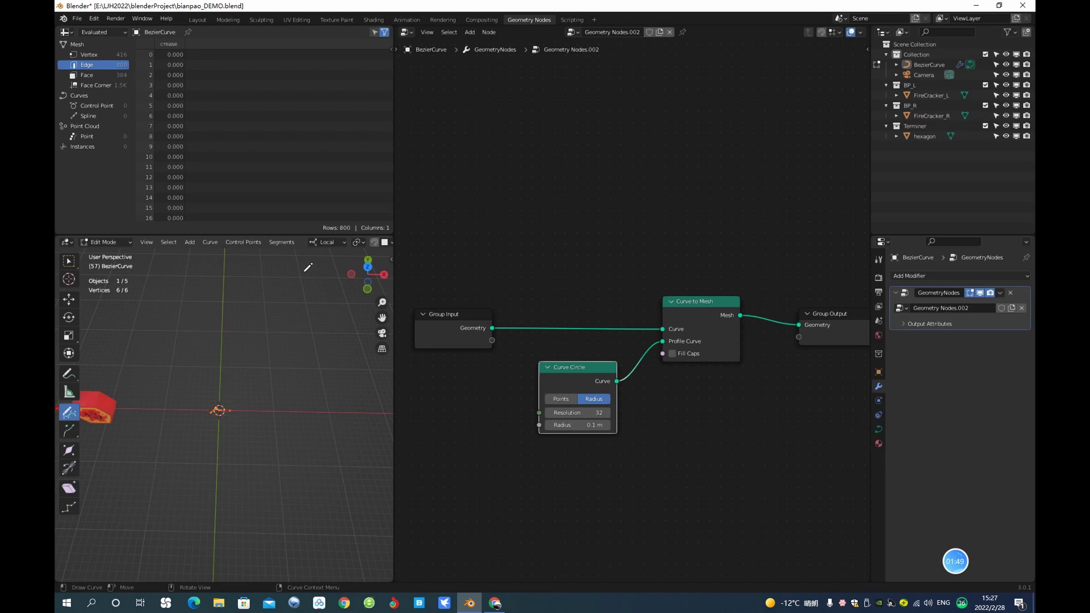
mouse_move(303, 266)
mouse_down()
mouse_move(311, 364)
mouse_move(291, 548)
mouse_up()
mouse_move(339, 436)
middle_down()
mouse_move(332, 382)
mouse_move(360, 404)
middle_up()
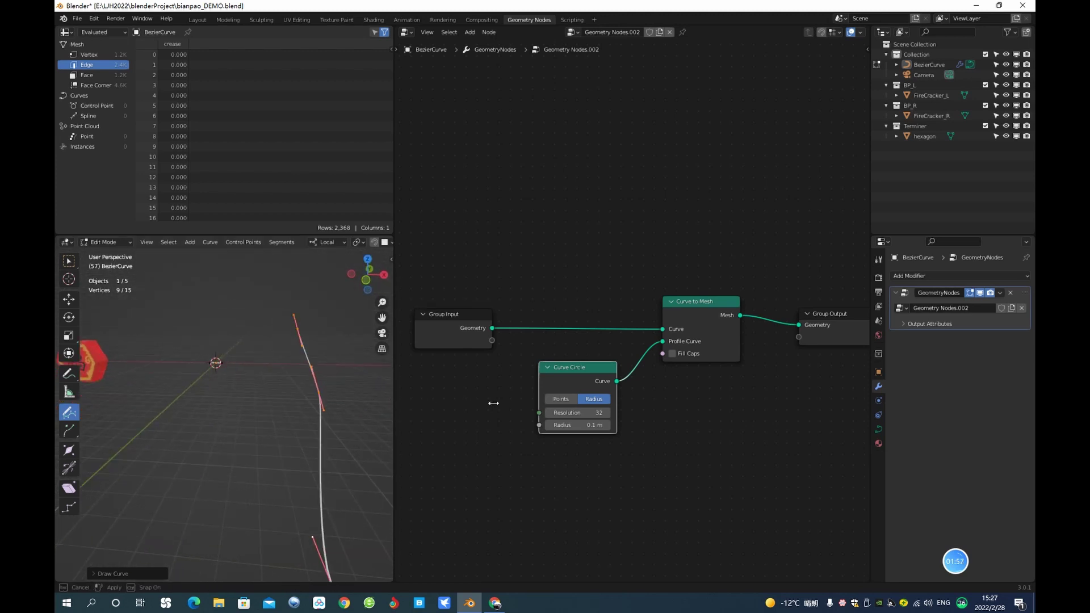
drag(394, 400, 492, 398)
mouse_move(378, 375)
middle_down()
mouse_move(390, 377)
mouse_move(359, 387)
mouse_move(351, 419)
middle_up()
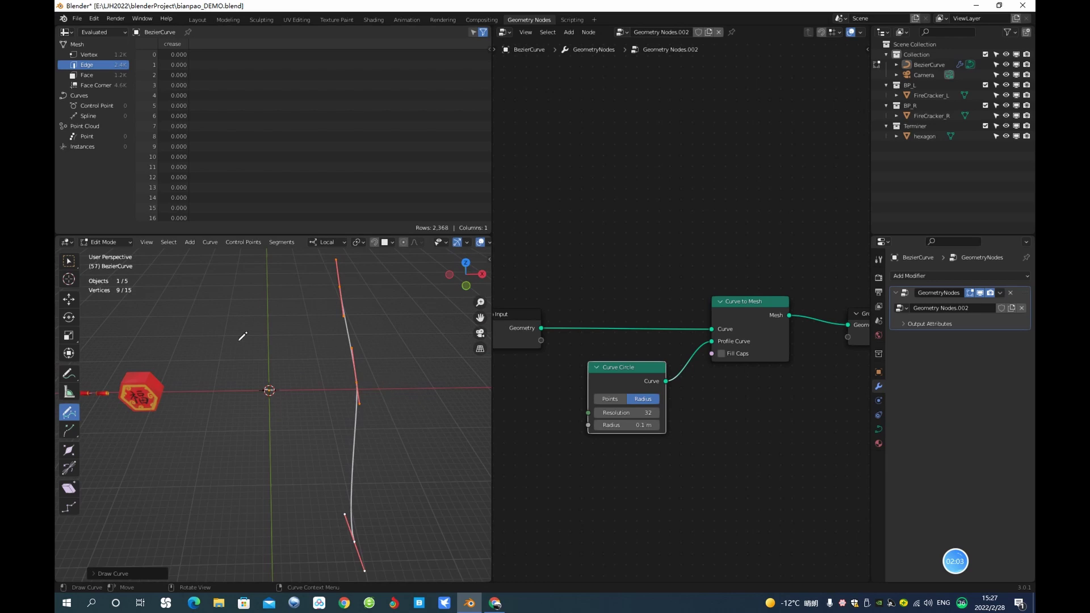
click(69, 300)
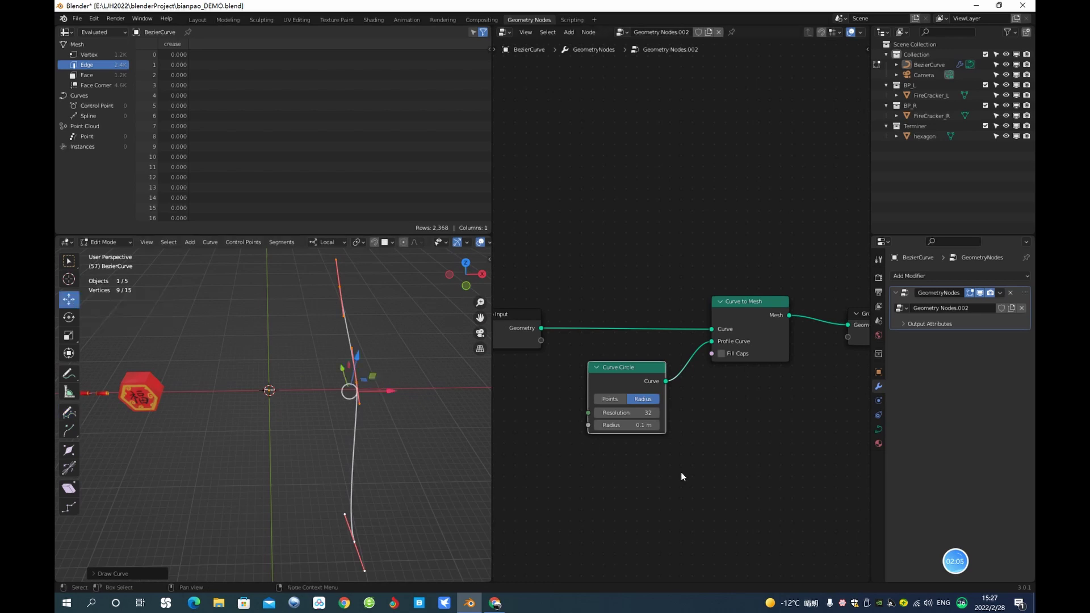
Hide the 3D viewport's overlays and narrow the viewport so the node editor shows the whole node tree.
drag(490, 414, 518, 366)
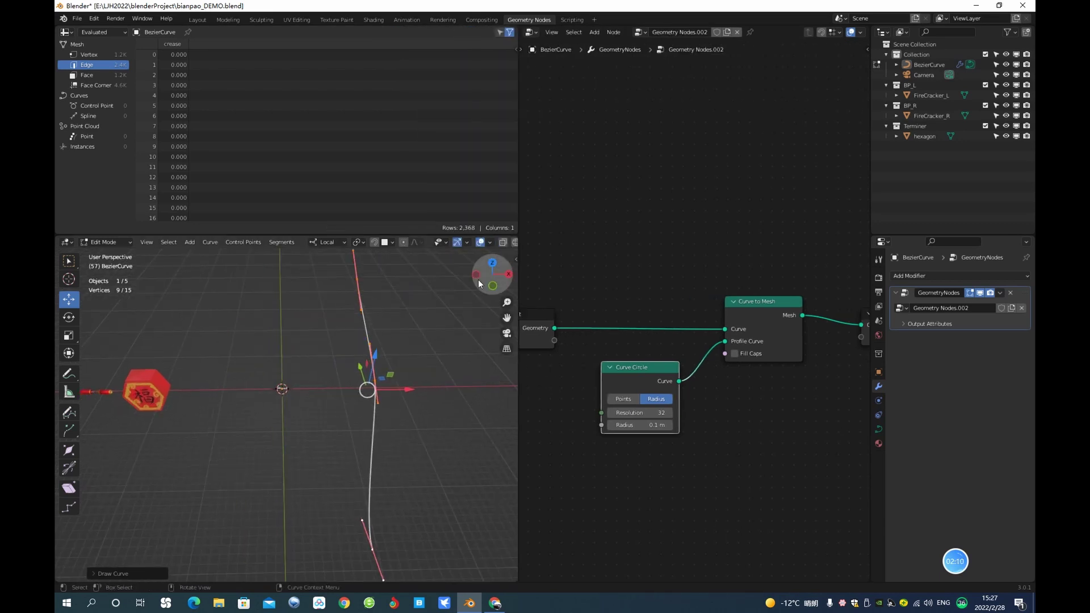
click(481, 243)
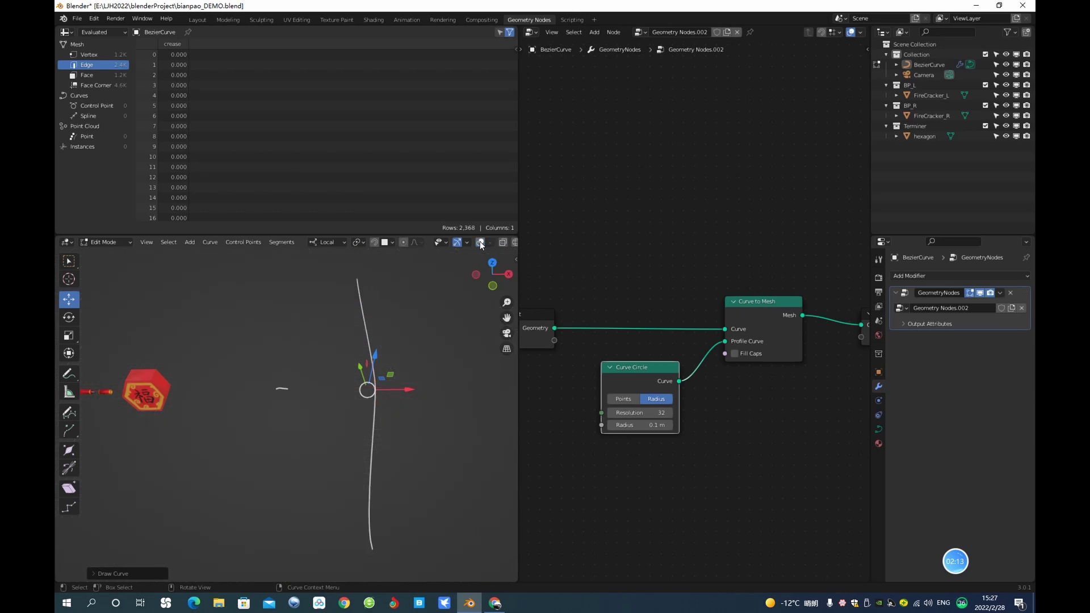
drag(517, 379, 355, 366)
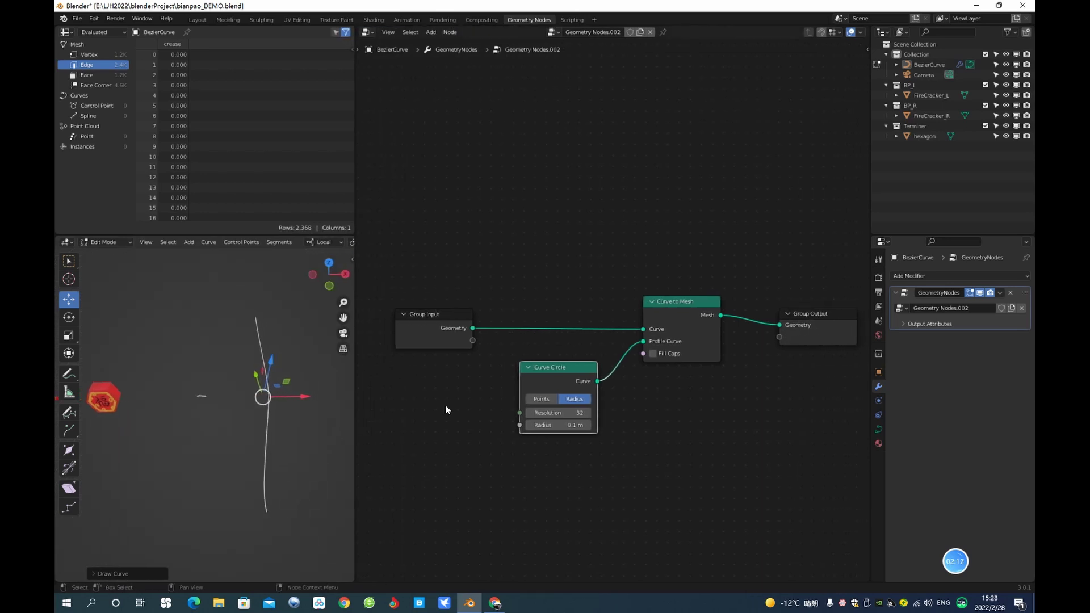
scroll(387, 364, down, 3)
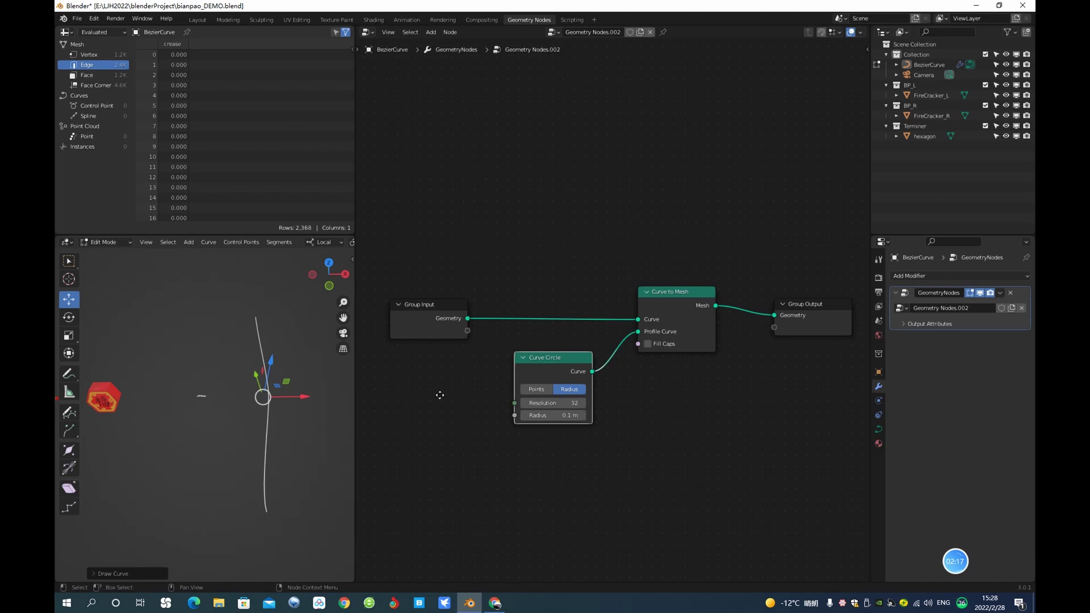
click(665, 380)
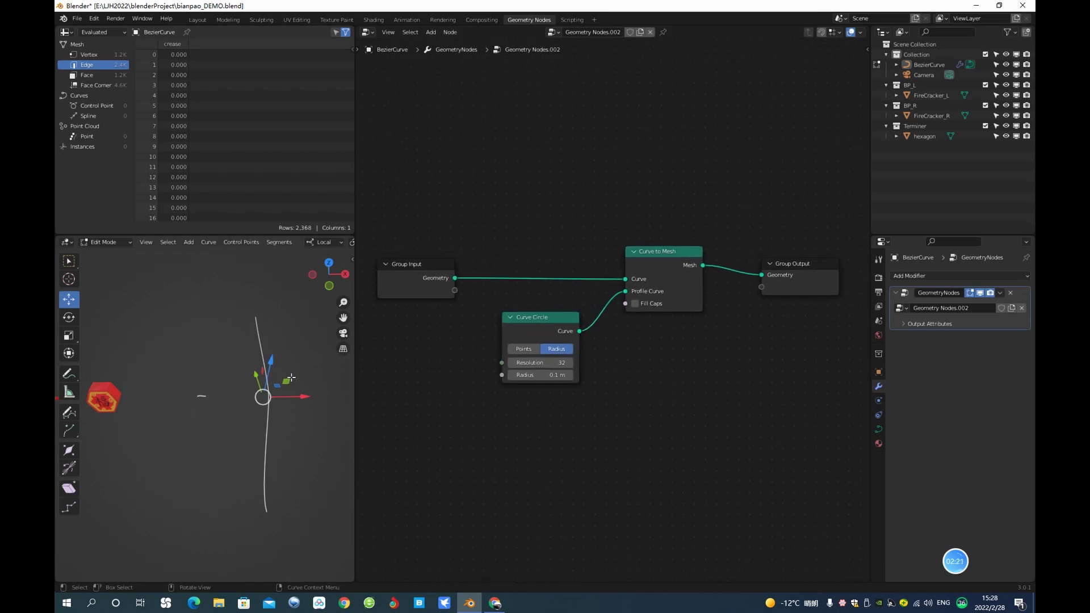
Add an Instance on Points node above the link between Group Input and Curve to Mesh.
middle_drag(186, 402, 262, 383)
scroll(170, 374, up, 5)
scroll(290, 365, down, 4)
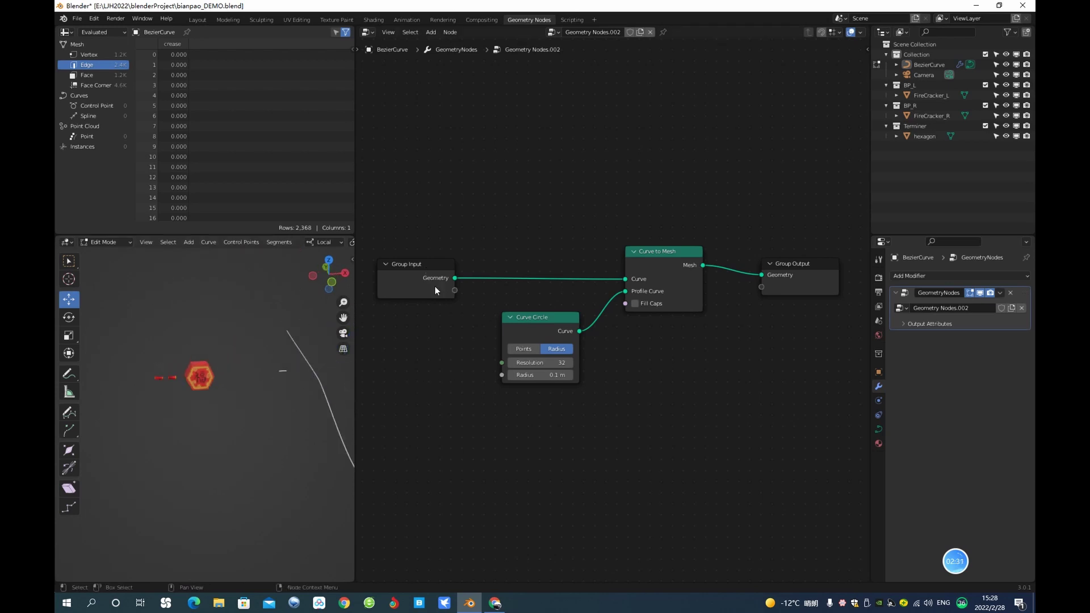
scroll(448, 324, up, 1)
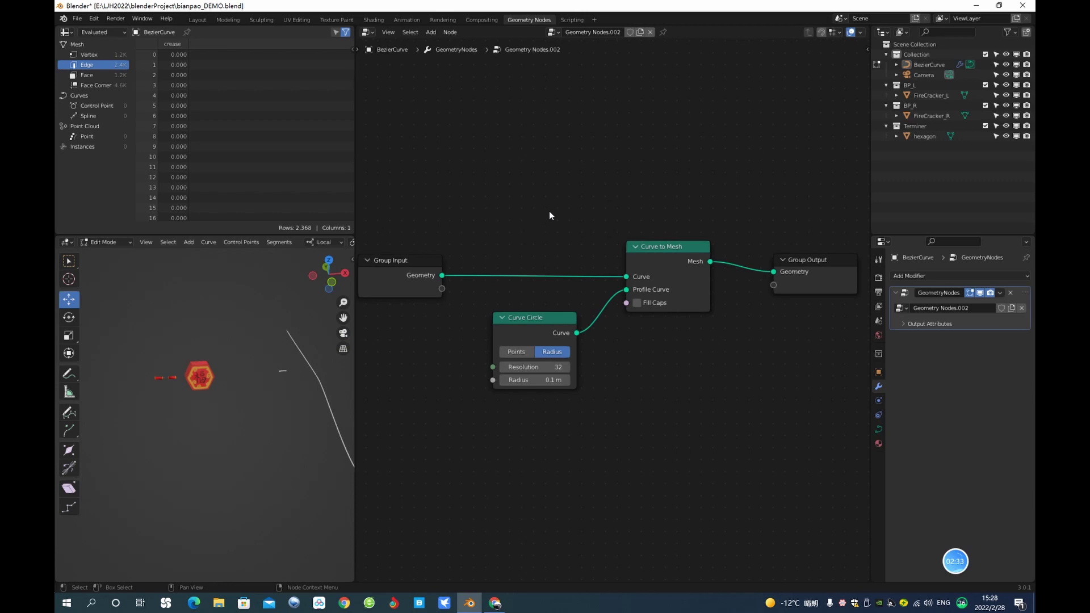
key(shift+a)
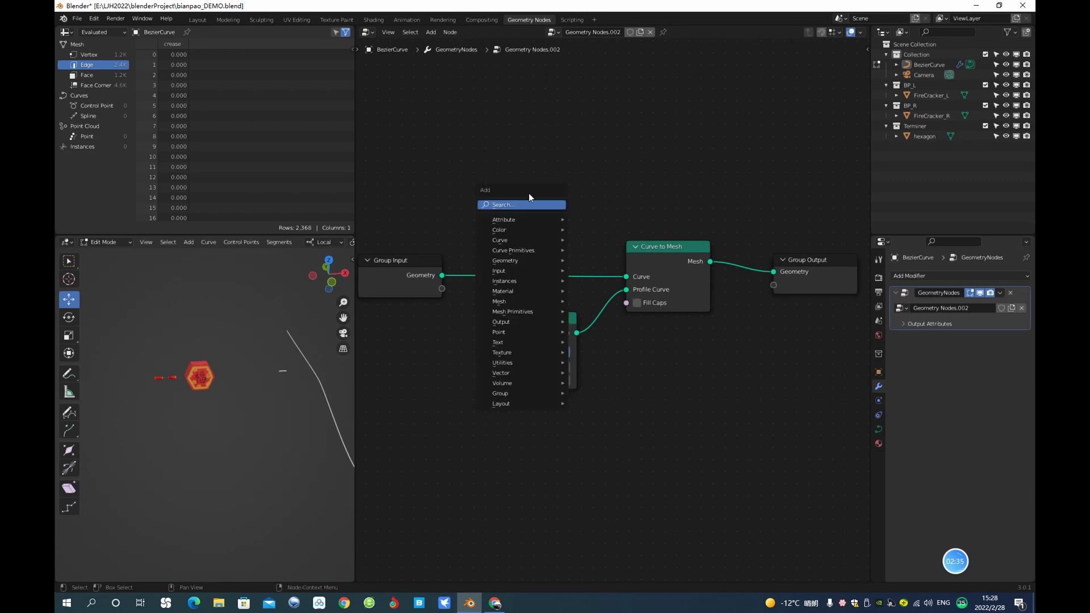
click(538, 205)
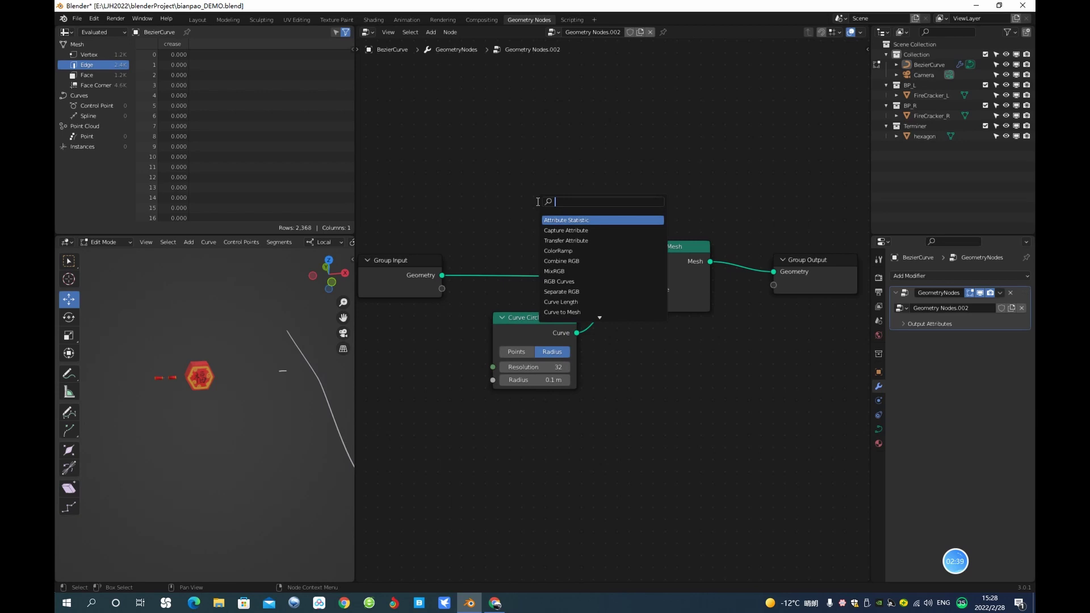
text(in)
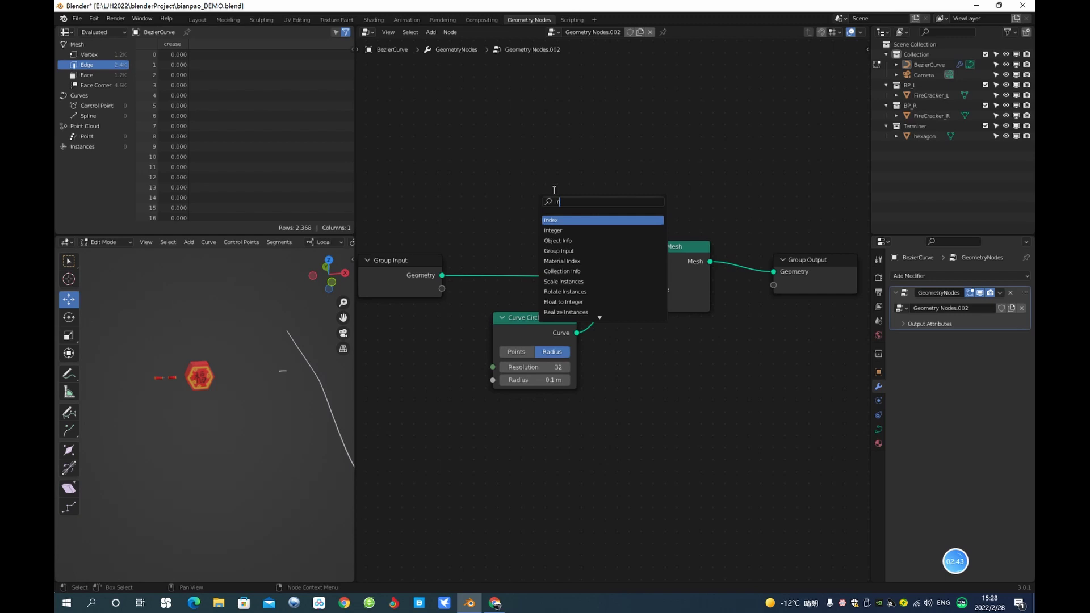
key(BackSpace)
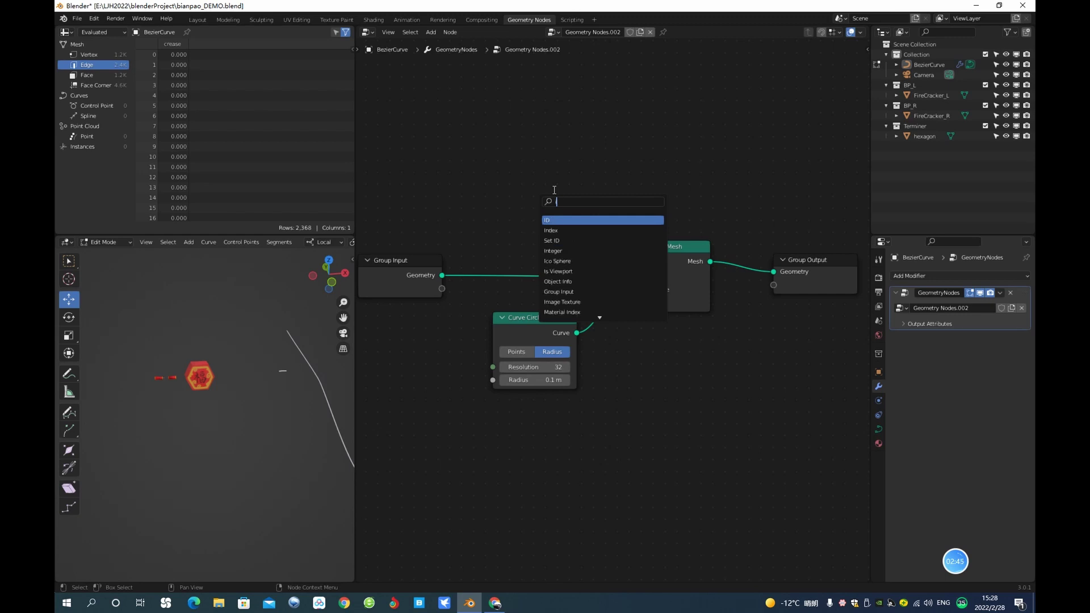
text(op)
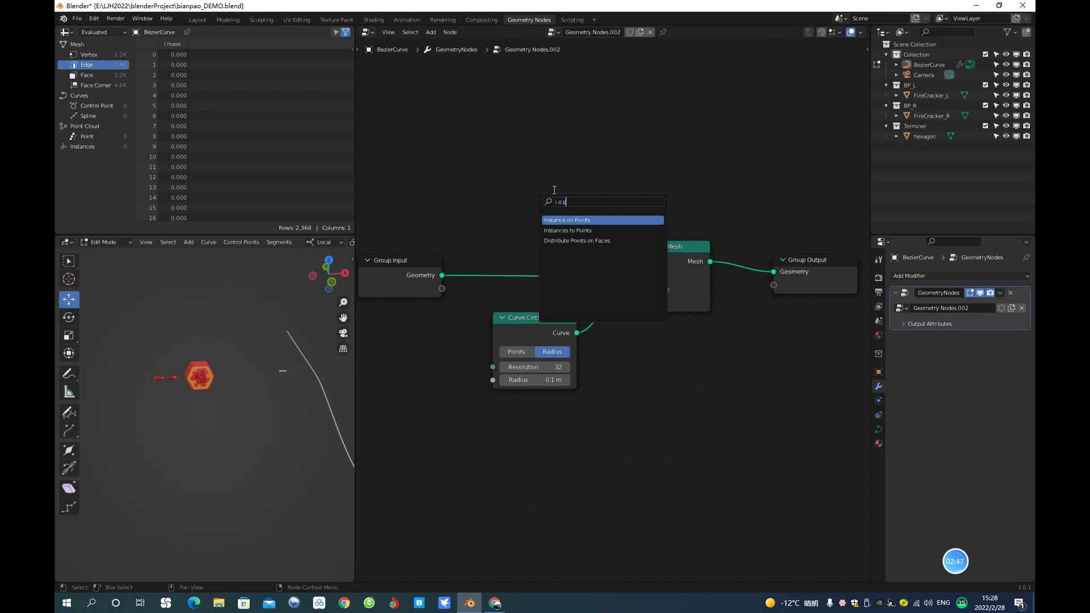
key(Return)
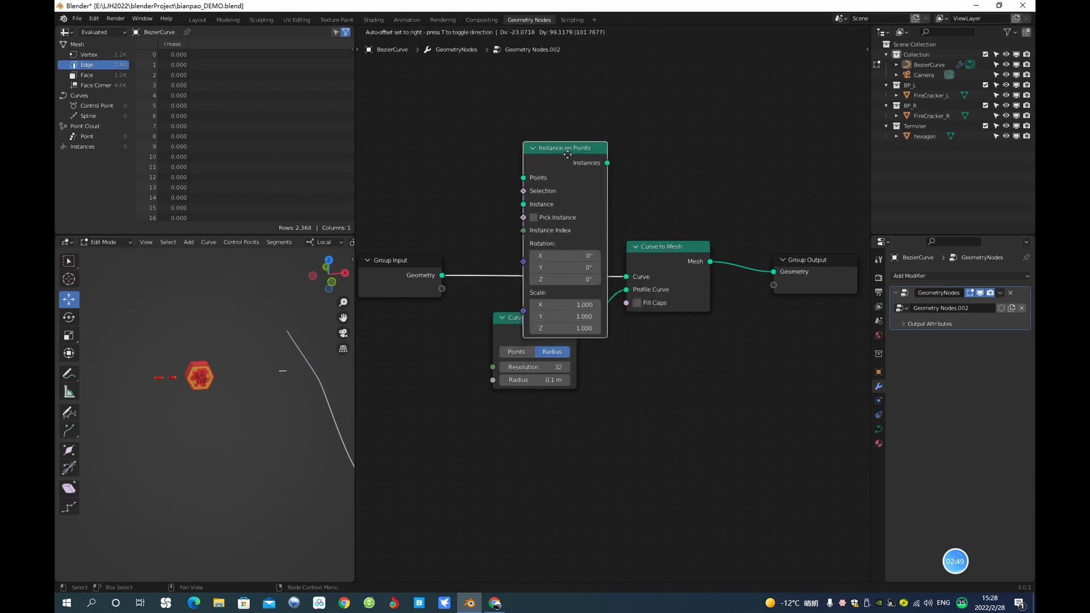
Move the Group Input and Group Output nodes outward to make room in the node tree.
scroll(682, 255, down, 4)
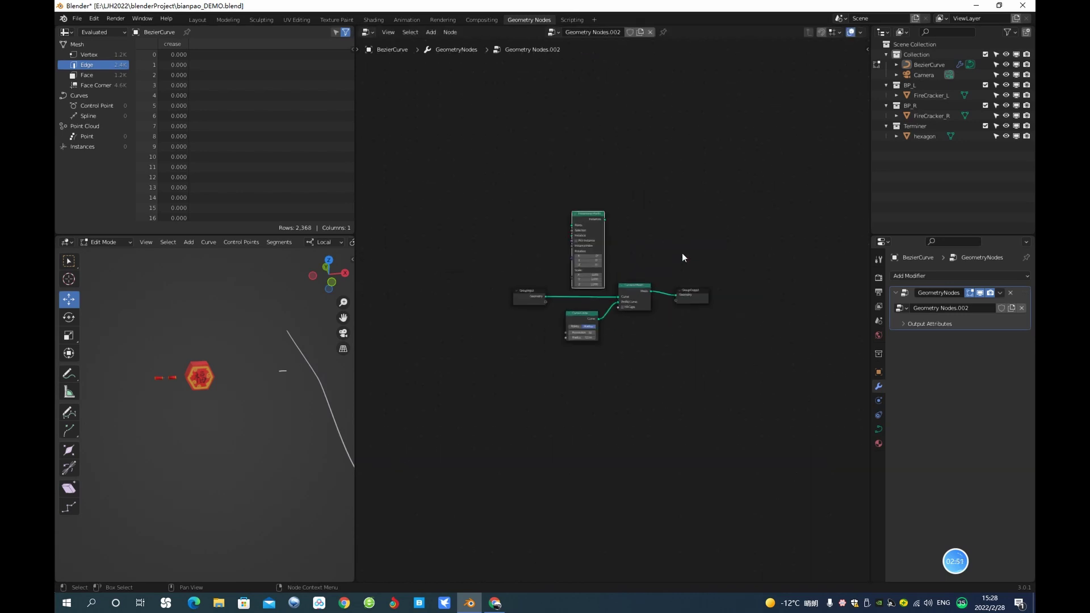
drag(697, 286, 782, 277)
drag(537, 291, 464, 292)
scroll(566, 283, up, 3)
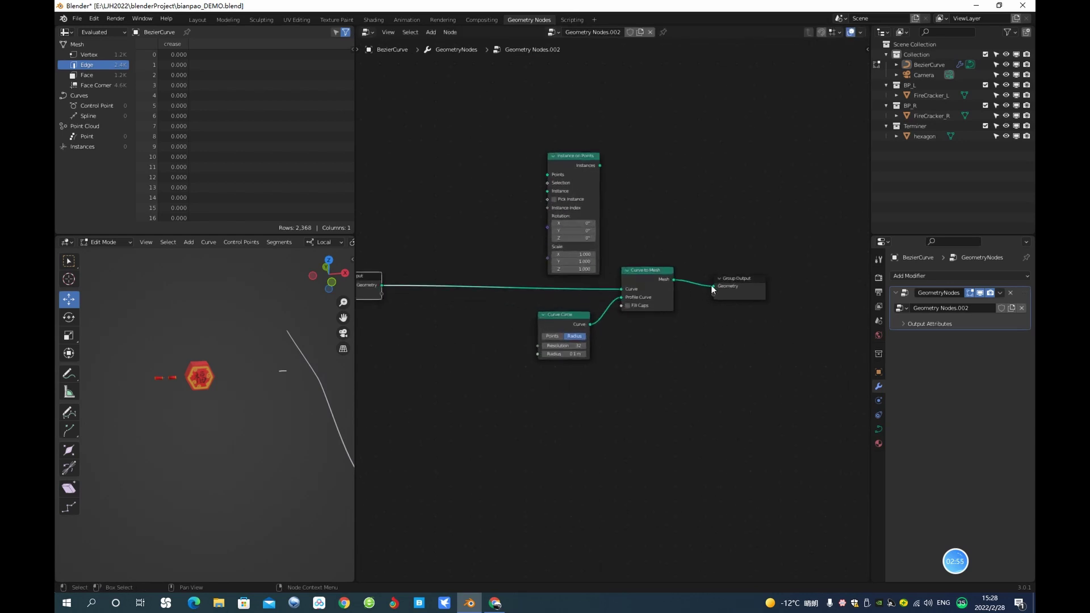
drag(734, 279, 785, 275)
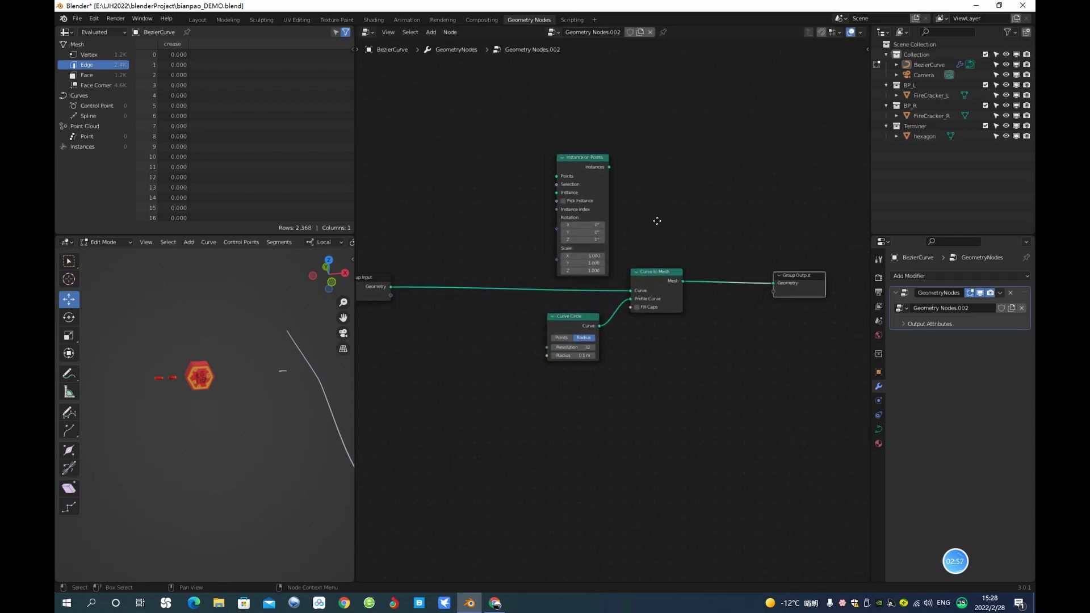
Connect Group Input's Geometry to the Points input of Instance on Points, and shift Group Input and Curve to Mesh slightly down.
middle_drag(386, 281, 441, 288)
drag(436, 291, 603, 181)
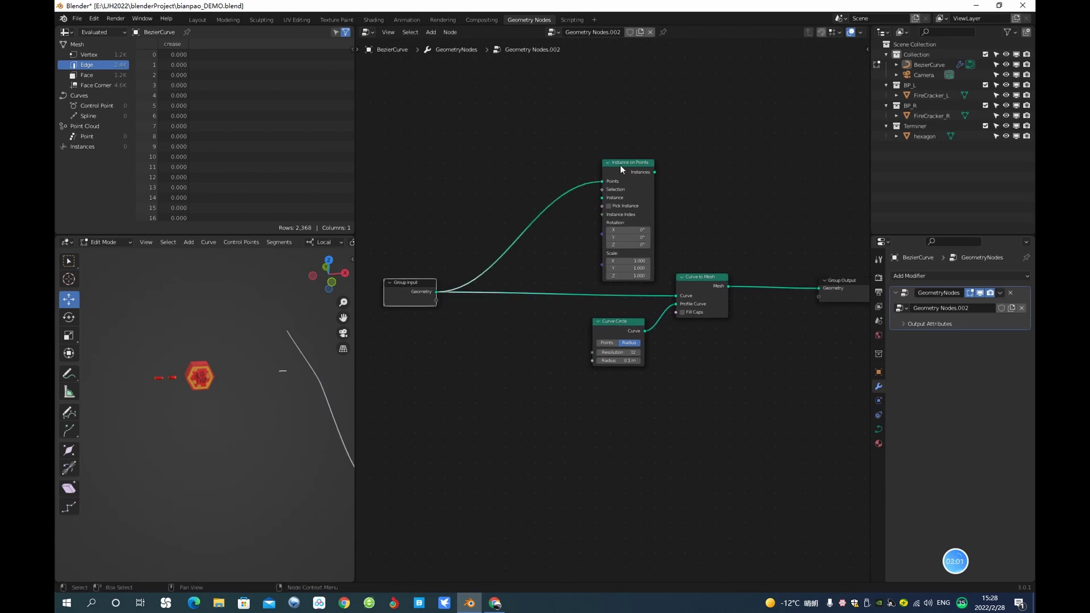
click(483, 192)
drag(422, 292, 413, 299)
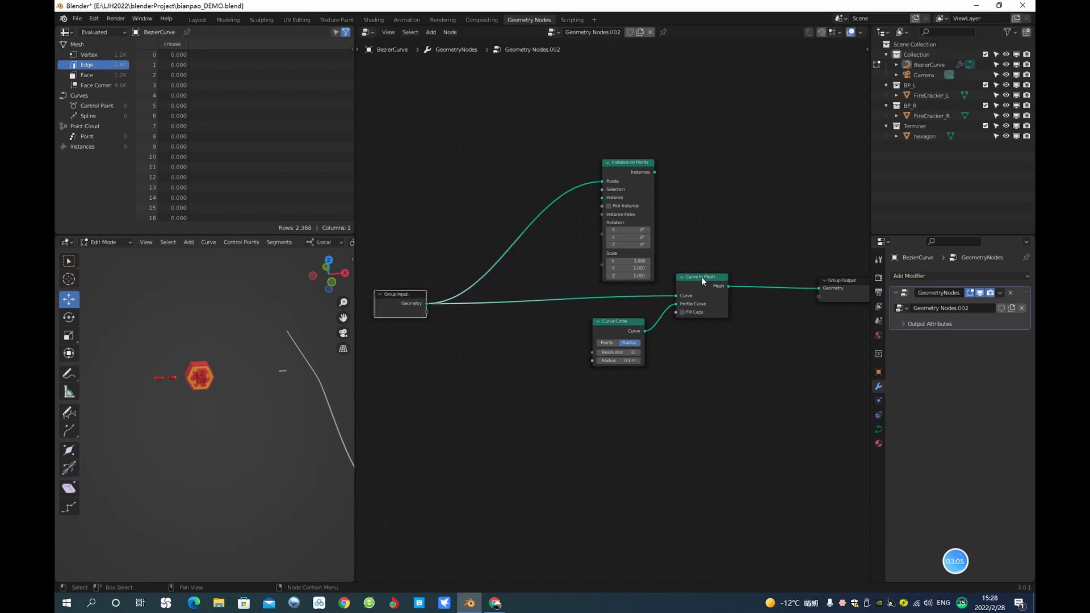
drag(702, 279, 711, 291)
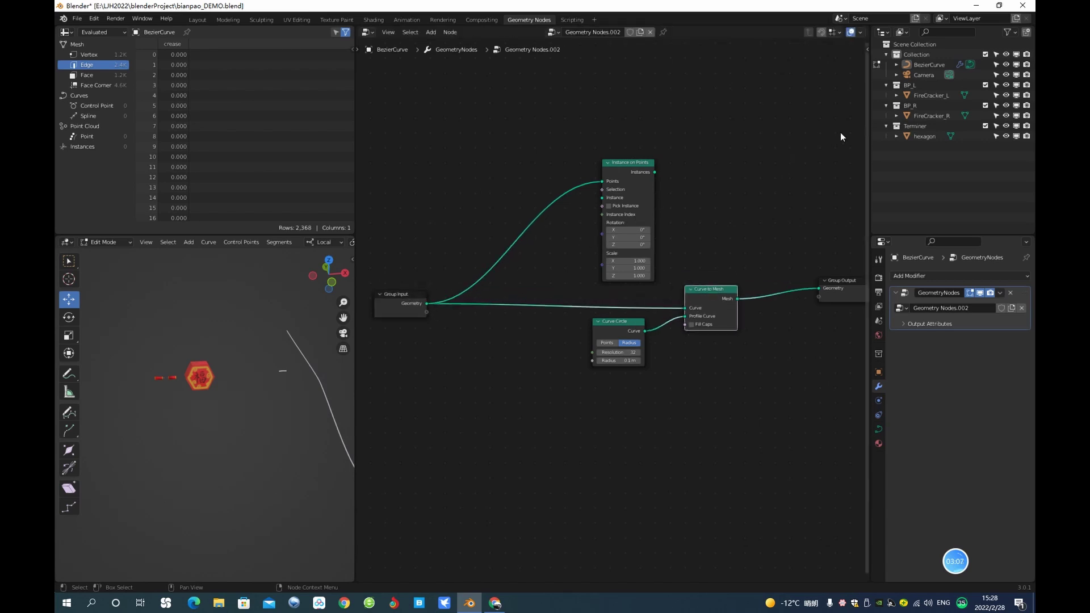
Bring the BP_L collection into the node tree as a Collection Info node and connect its Geometry to the Instance input of Instance on Points.
click(917, 85)
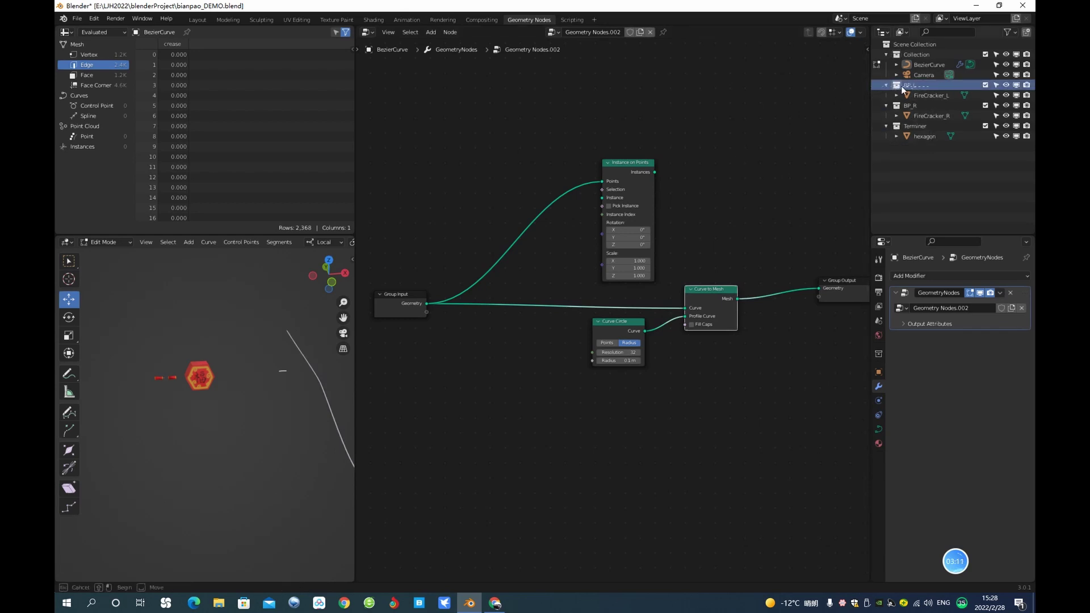
drag(946, 86, 533, 264)
scroll(674, 219, up, 2)
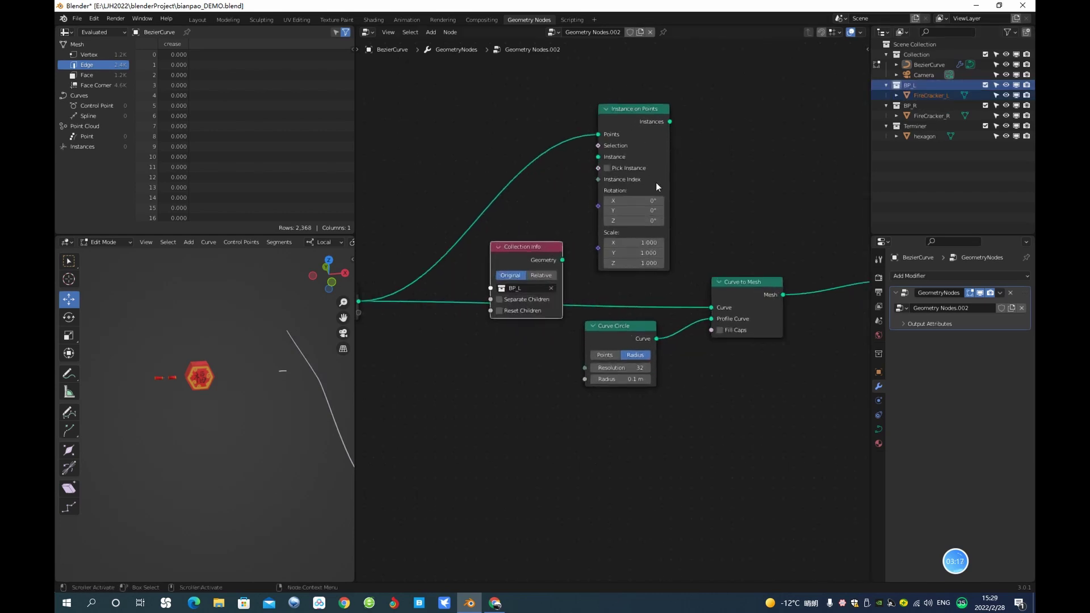
drag(637, 108, 726, 90)
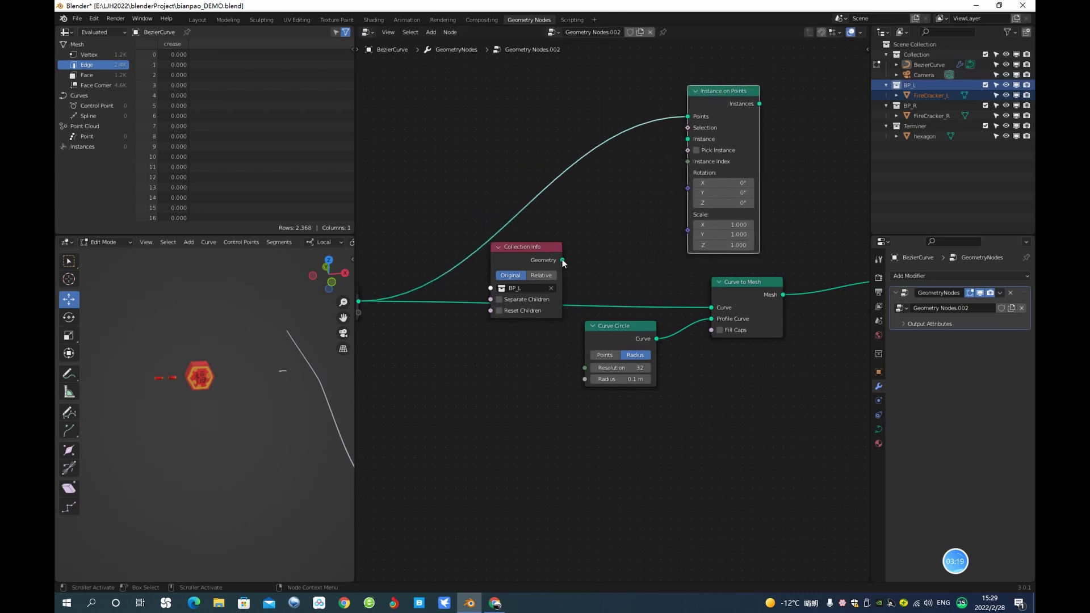
drag(563, 260, 686, 139)
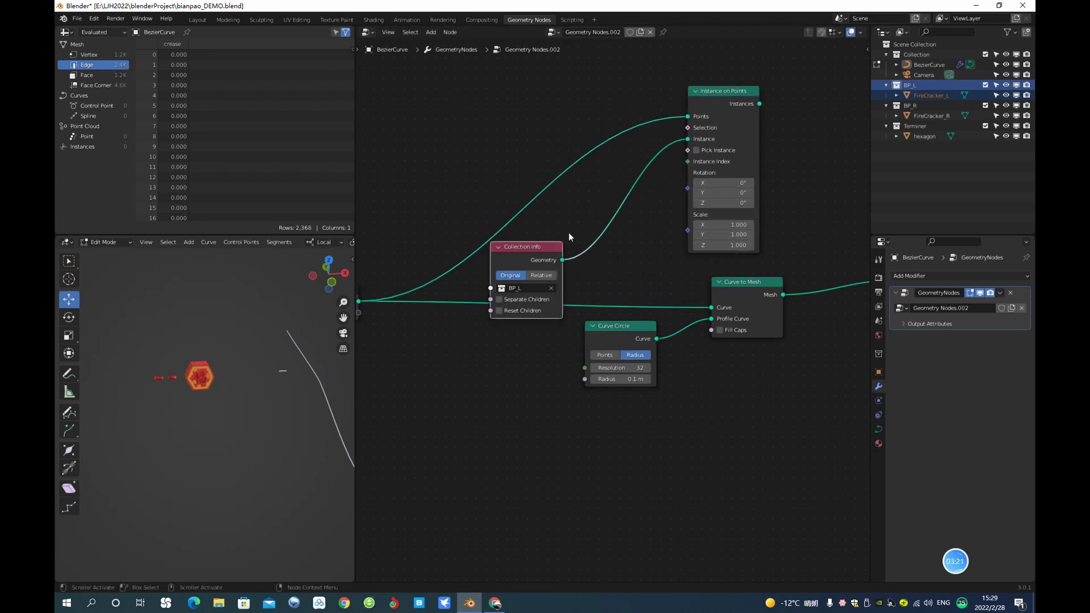
Move the Collection Info node closer to Instance on Points and enable its Separate Children and Reset Children options.
drag(545, 243, 603, 201)
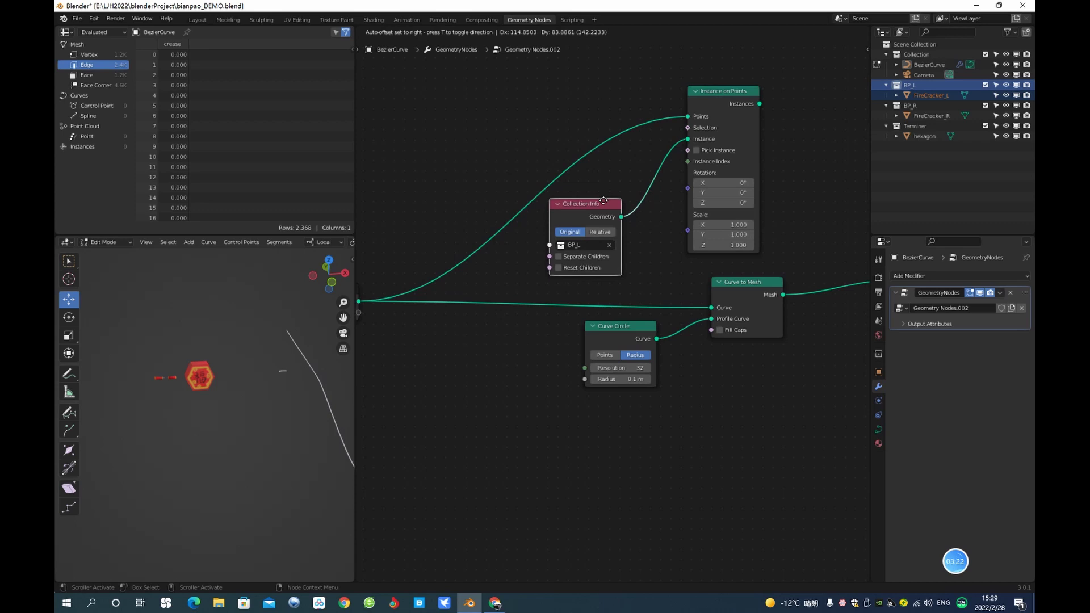
click(558, 269)
ctrl+middle_drag(586, 251, 587, 161)
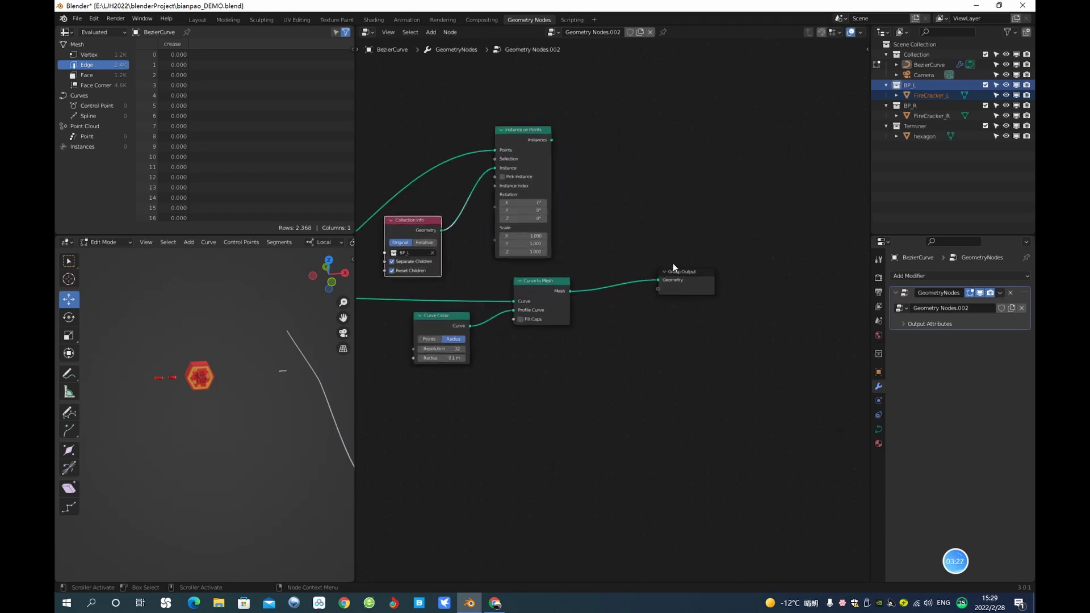
Move Group Output farther from Curve to Mesh and add a Join Geometry node in the gap.
drag(680, 268, 773, 252)
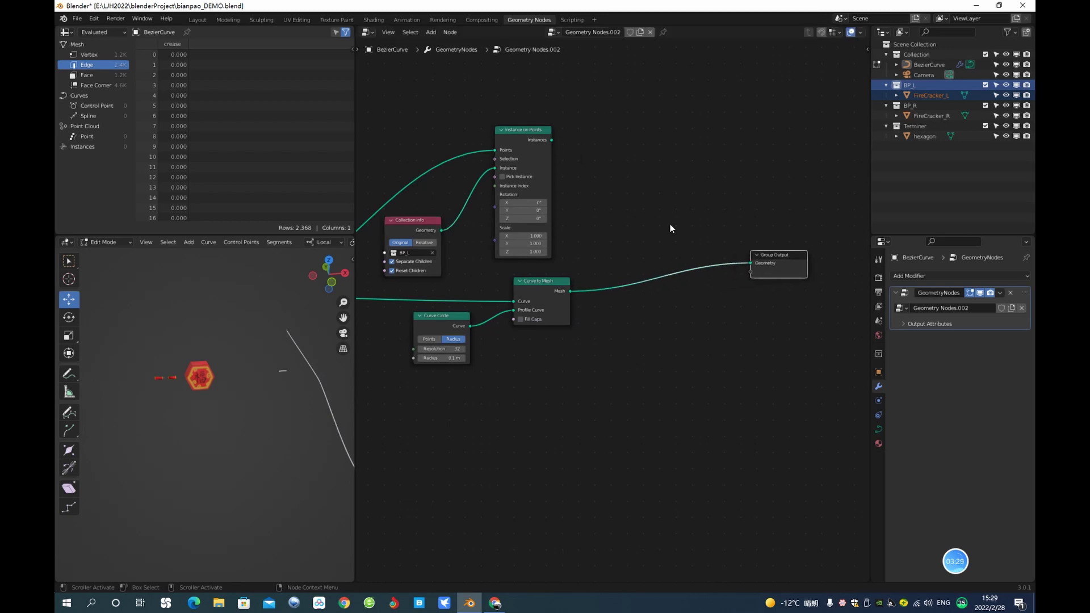
key(shift+a)
click(598, 199)
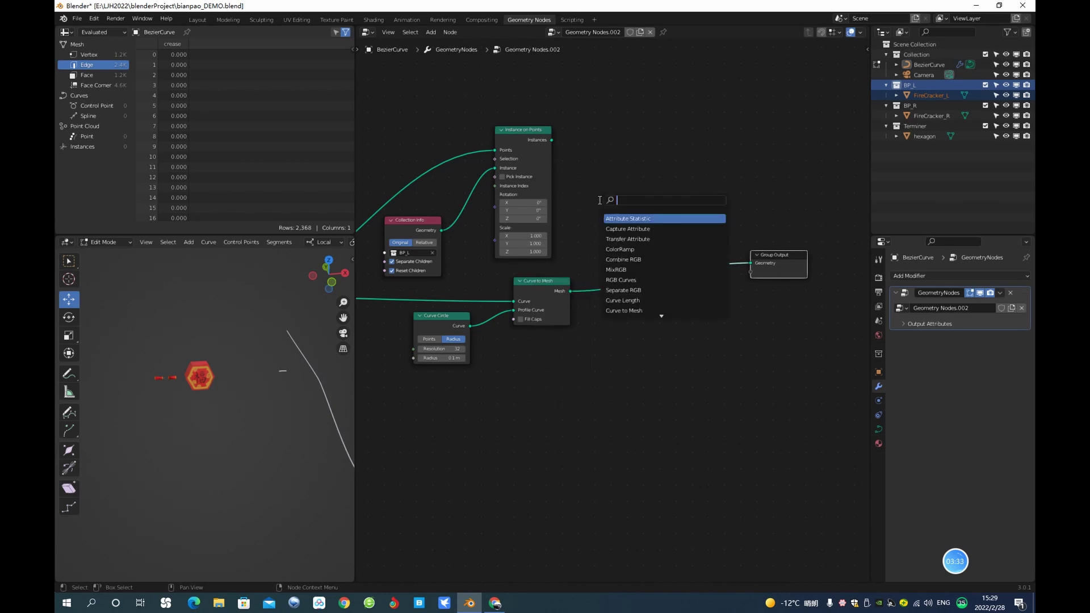
text(jo)
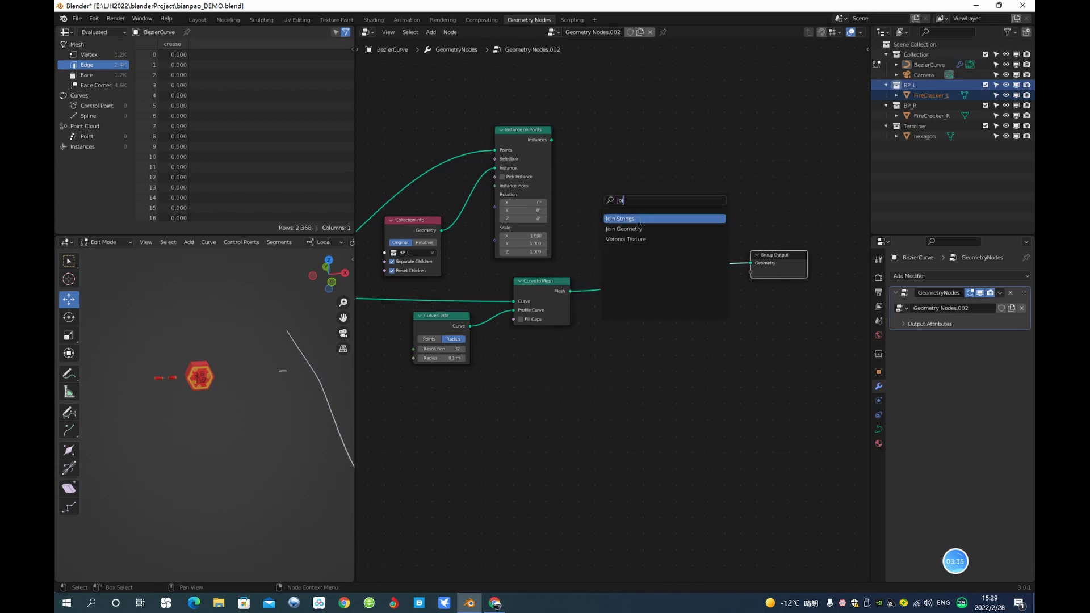
click(642, 225)
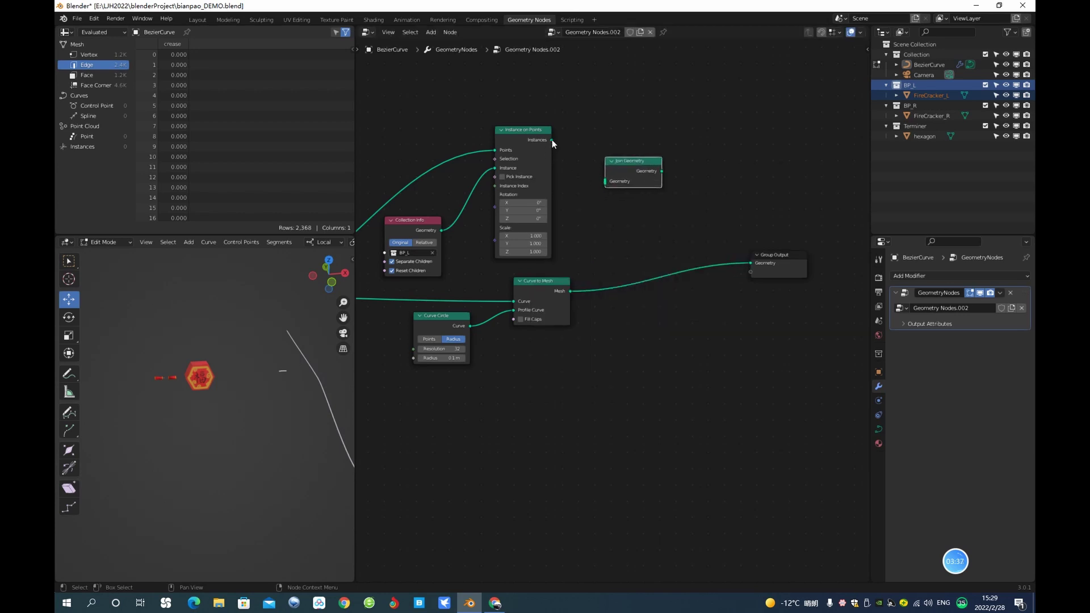
Place Join Geometry before Group Output and feed it both the Instances of Instance on Points and the Mesh of Curve to Mesh.
drag(552, 140, 752, 263)
drag(632, 163, 673, 219)
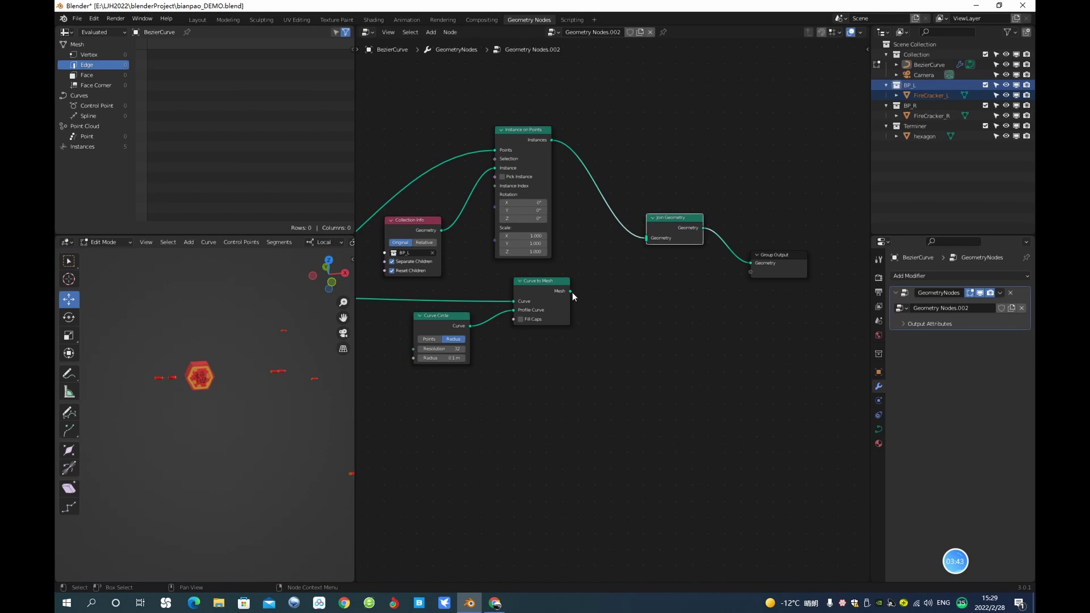
drag(570, 290, 645, 240)
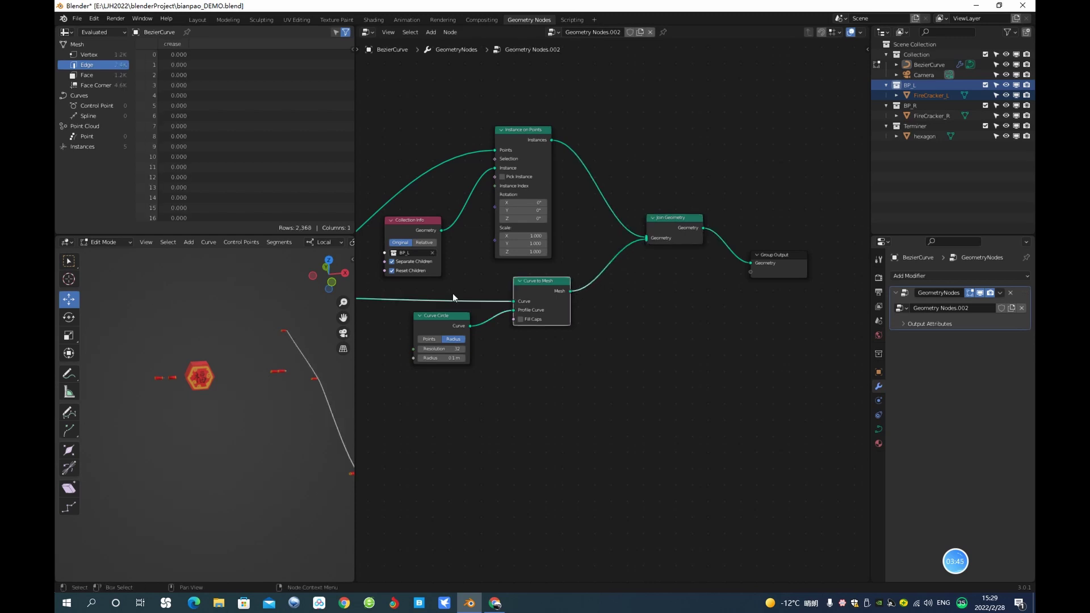
Insert a Resample Curve node on the link from Group Input to the Points input, and move it above the Collection Info node.
middle_drag(293, 317, 227, 311)
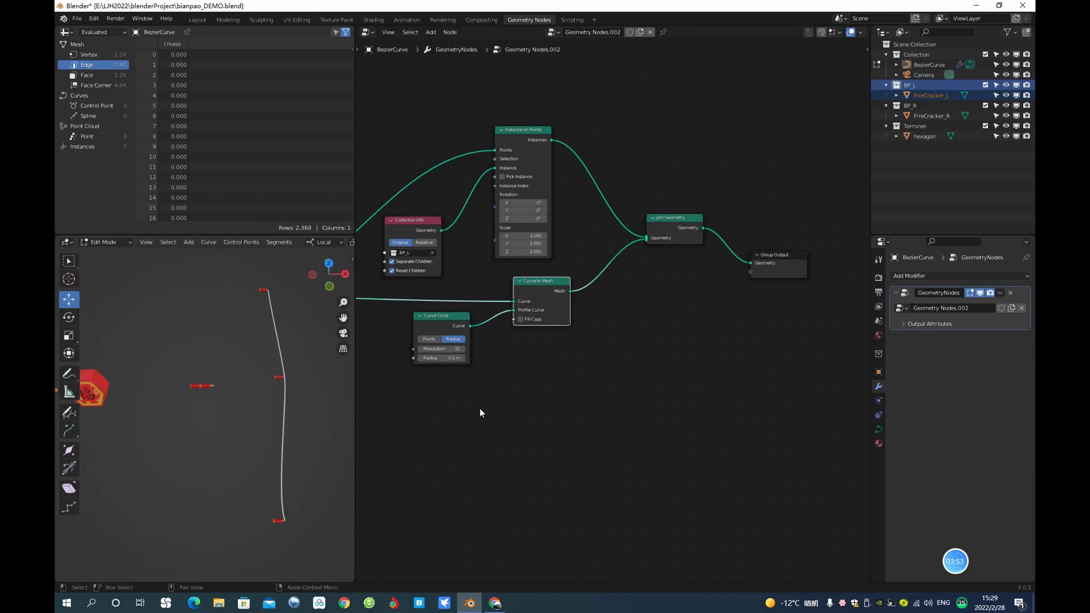
scroll(528, 398, down, 2)
middle_drag(506, 391, 685, 389)
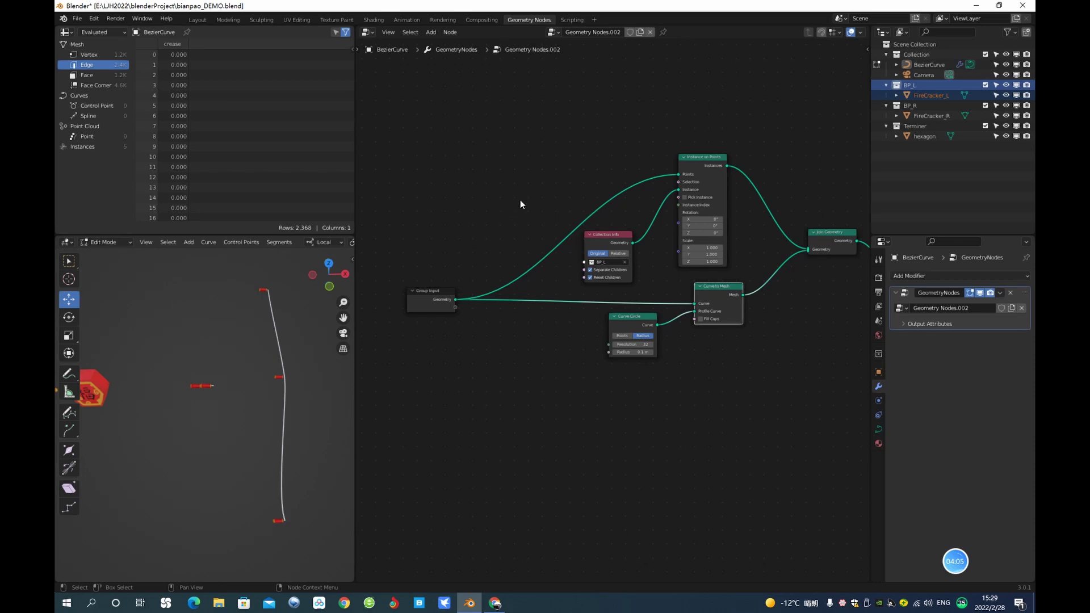
key(shift+a)
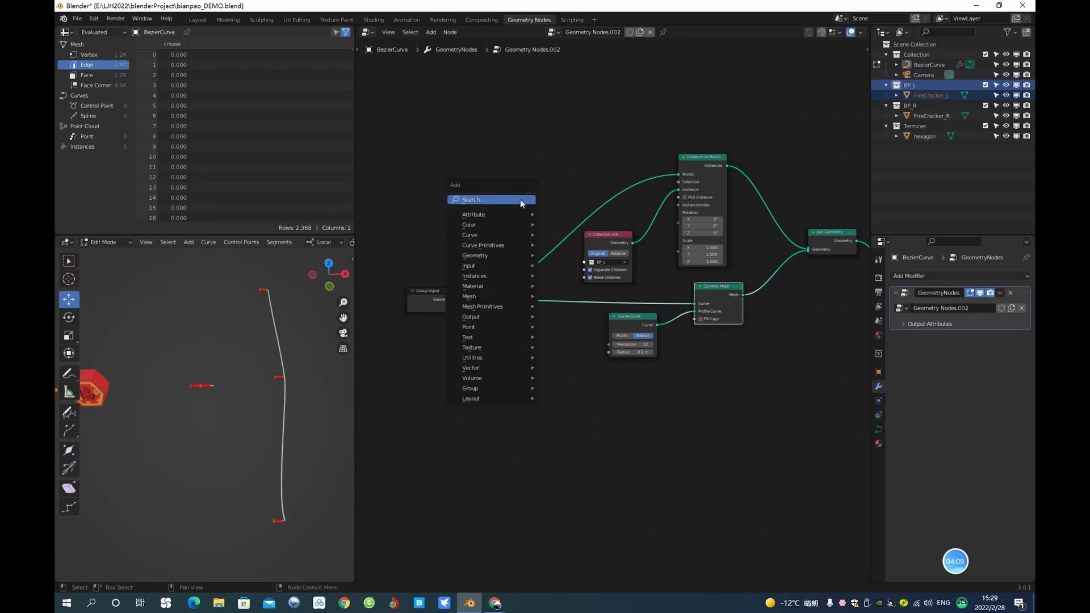
click(510, 199)
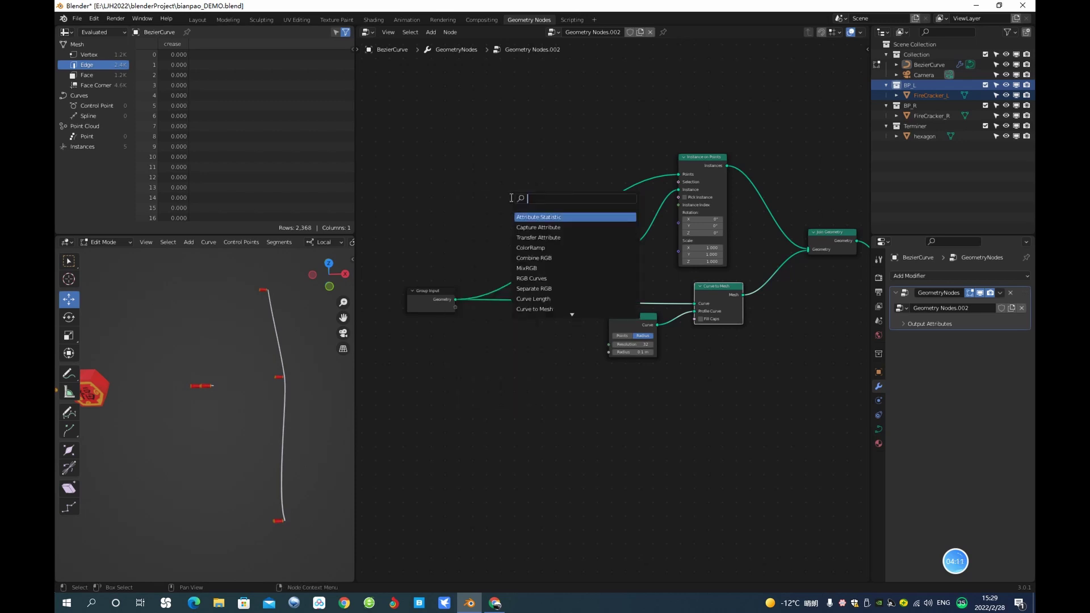
text(re)
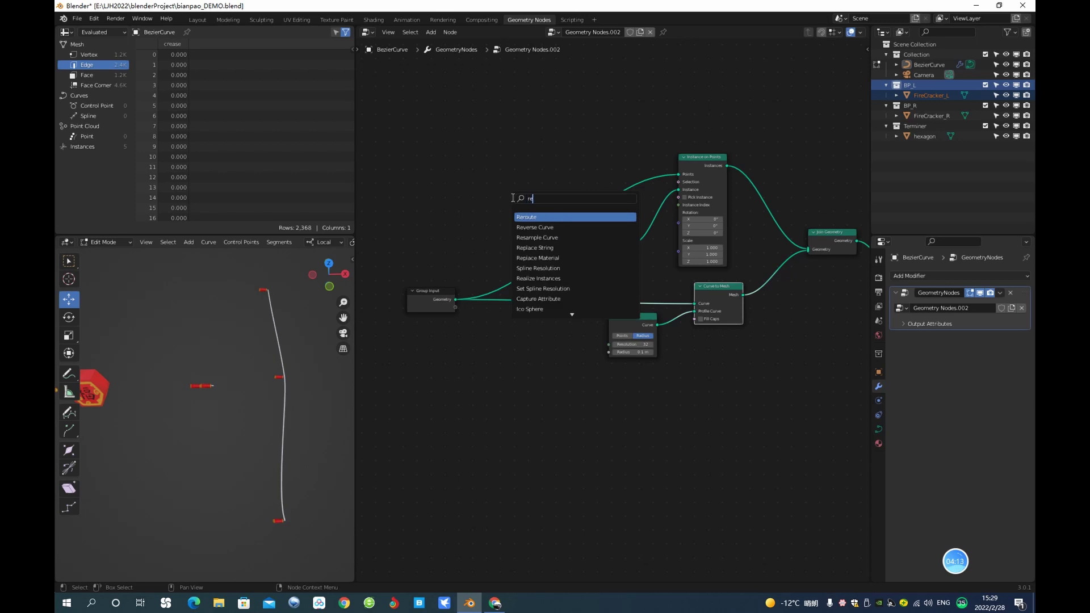
text(sample)
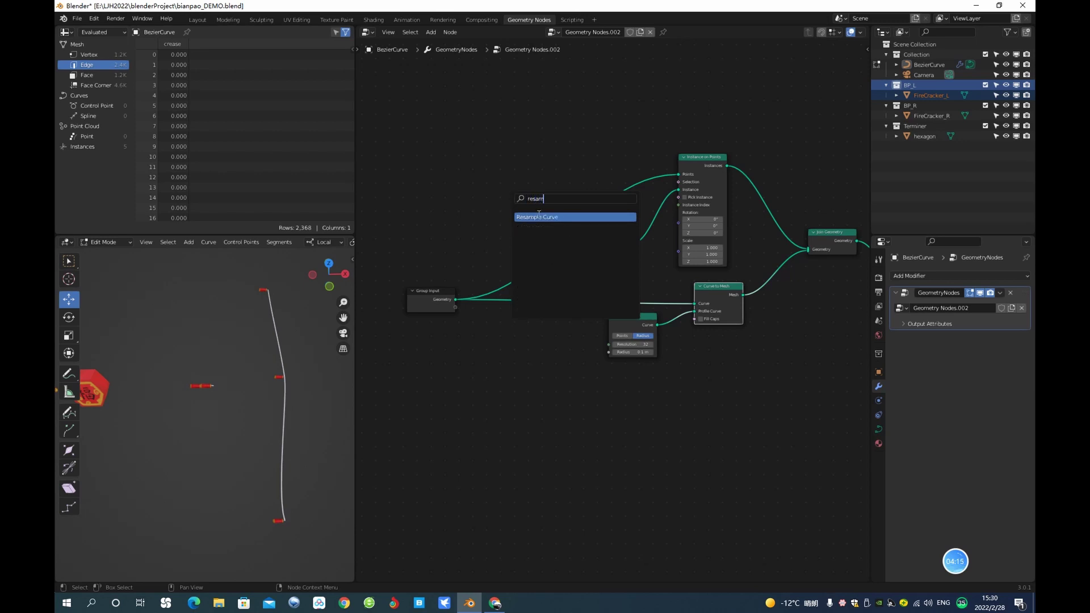
key(Return)
click(584, 226)
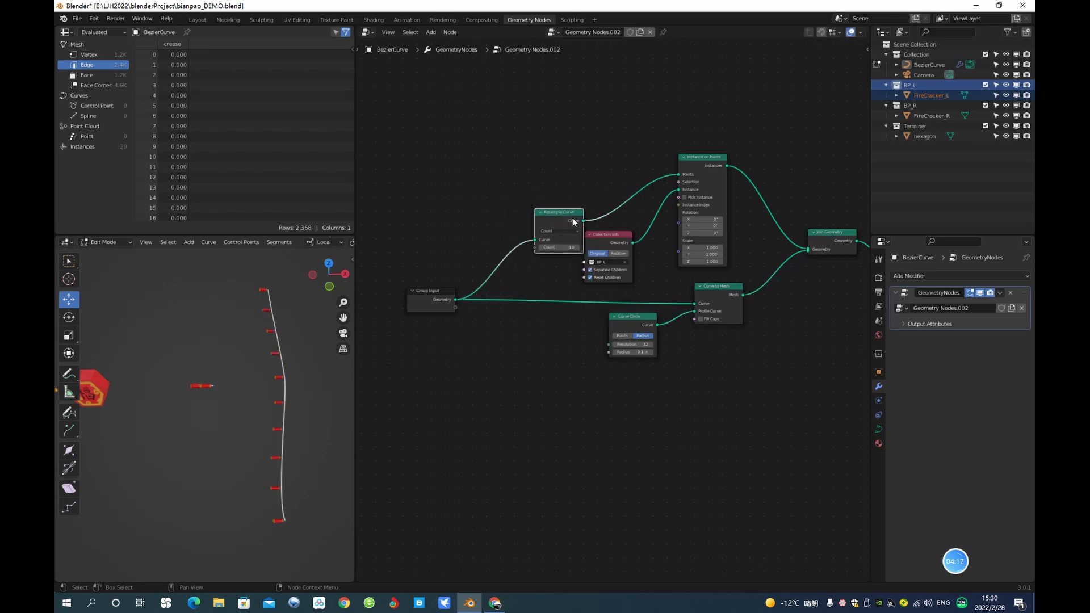
drag(572, 222, 575, 163)
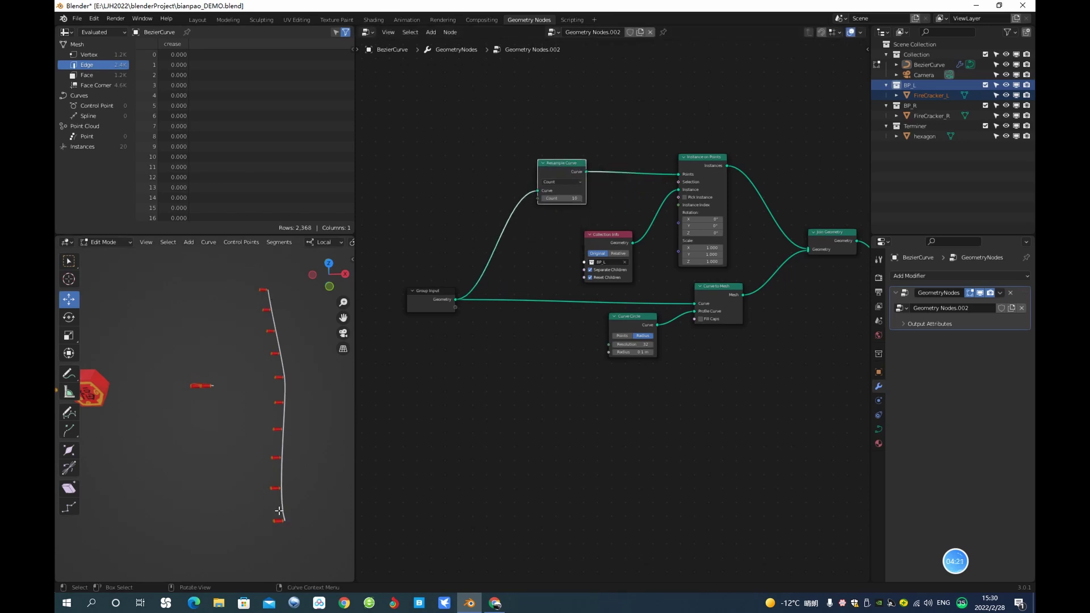
scroll(559, 204, up, 1)
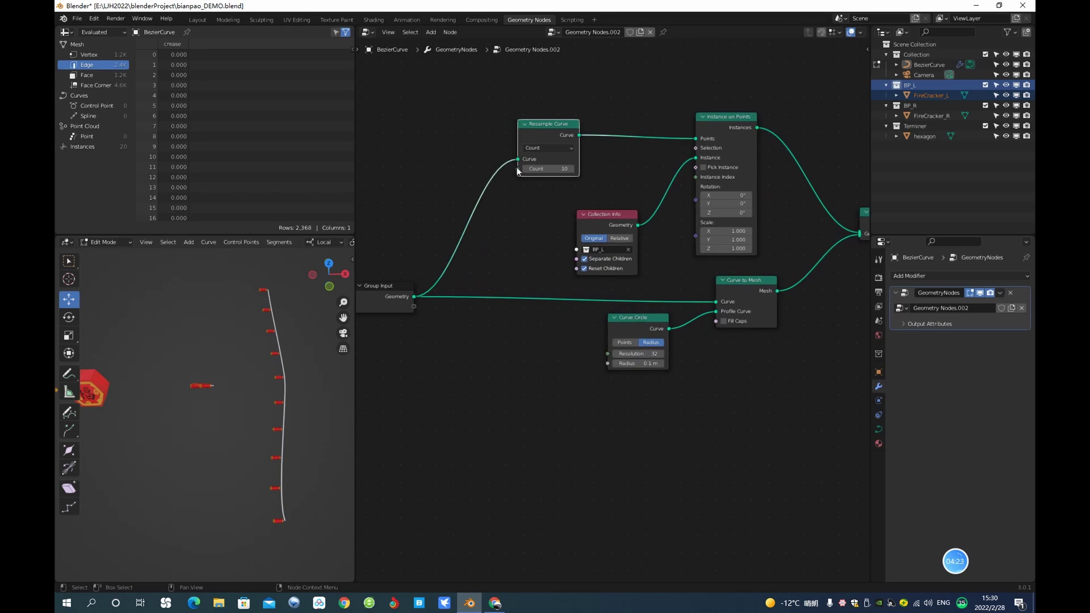
Switch the Resample Curve node's mode from Count to Length.
click(569, 149)
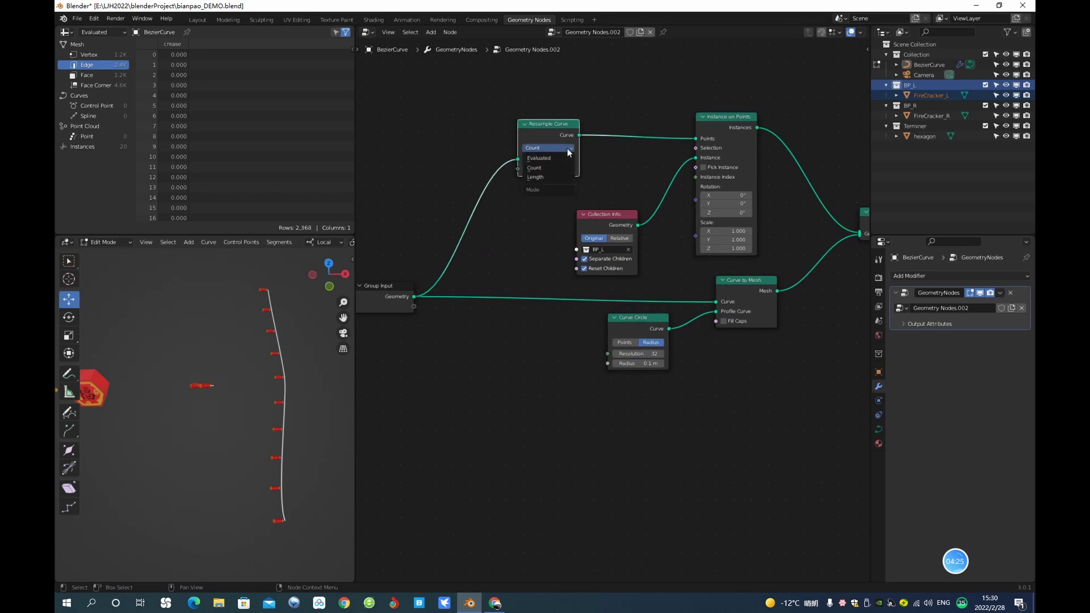
click(547, 177)
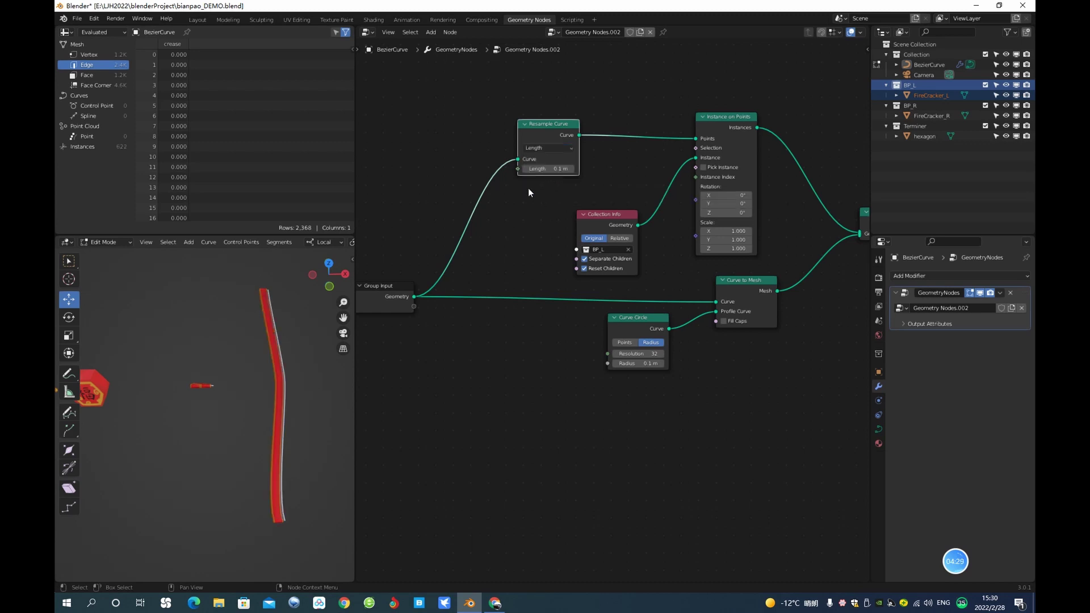
middle_drag(294, 310, 293, 334)
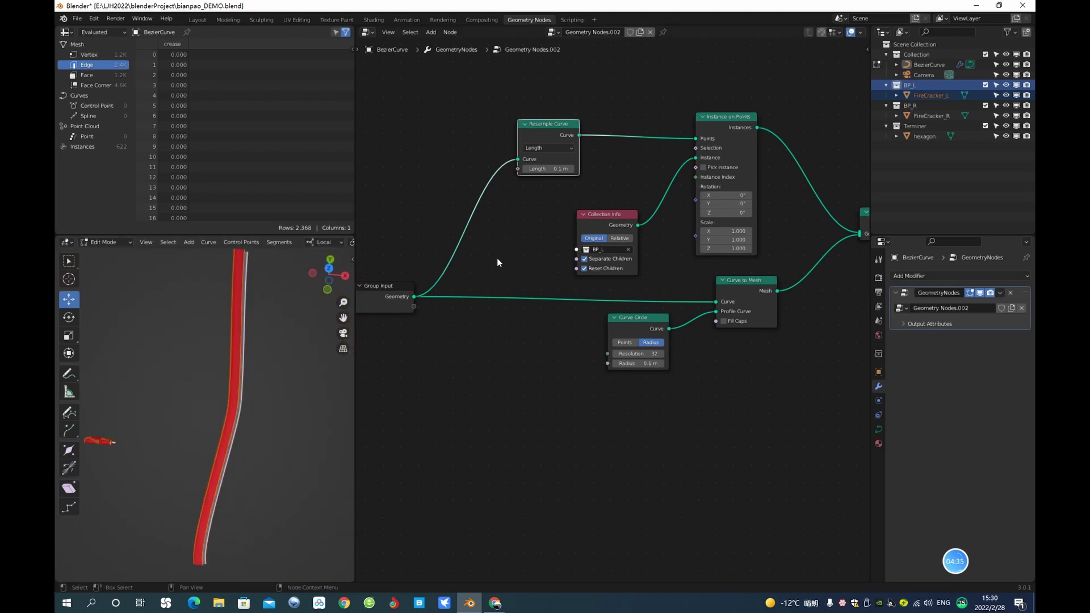
Try lengths of 0.3 m and 1 m in the Resample Curve node to space the firecrackers farther apart.
click(555, 169)
text(0.3)
key(Return)
mouse_move(554, 165)
mouse_down()
mouse_move(601, 165)
mouse_move(556, 168)
mouse_up()
click(556, 169)
text(1)
key(Return)
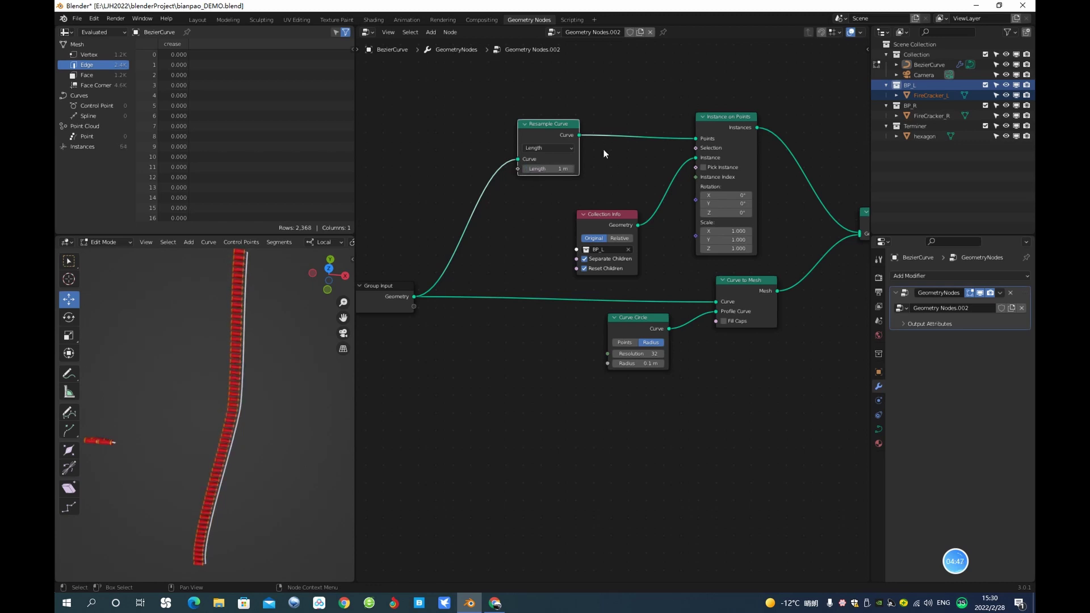
Set the Resample Curve length to 0.8 m.
click(568, 168)
text(0.8)
key(Return)
mouse_move(285, 308)
middle_down()
mouse_move(292, 324)
mouse_move(263, 309)
mouse_move(307, 317)
mouse_move(288, 317)
middle_up()
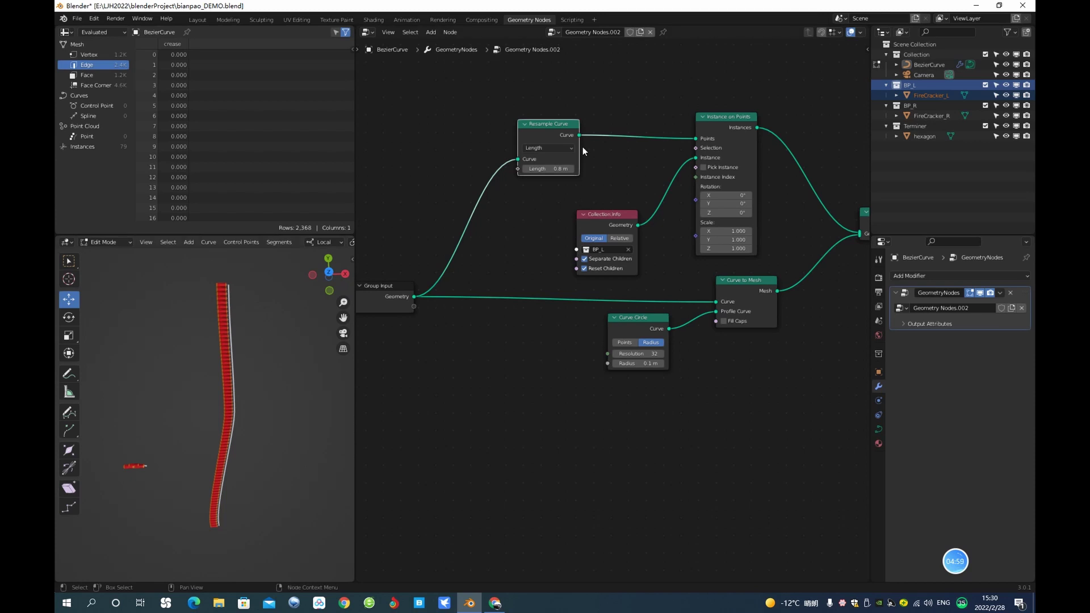
middle_drag(607, 165, 469, 155)
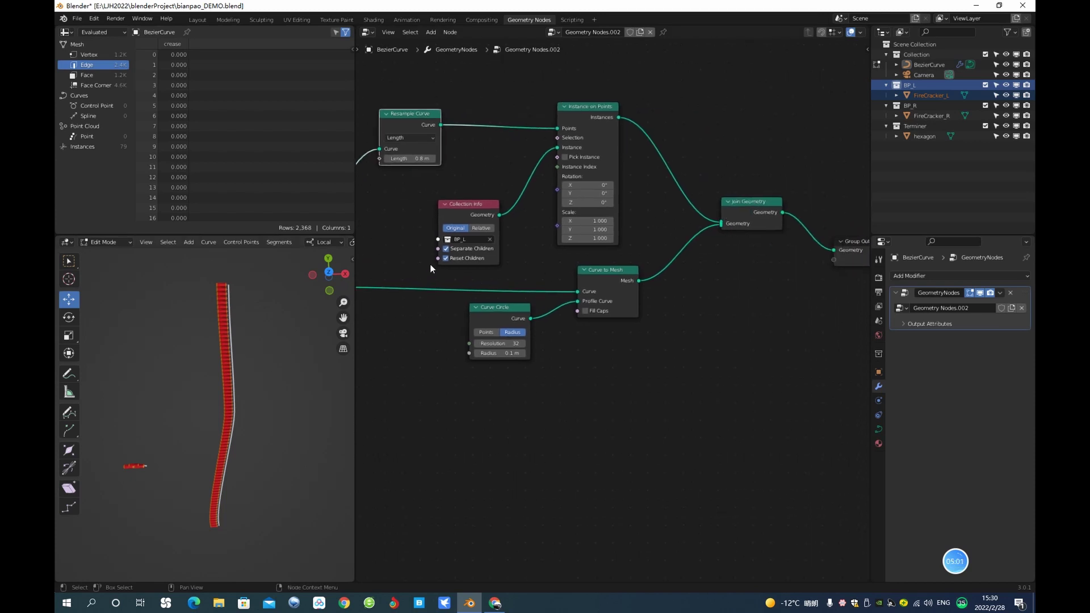
drag(431, 264, 695, 394)
click(634, 366)
scroll(559, 239, down, 1)
scroll(275, 301, up, 5)
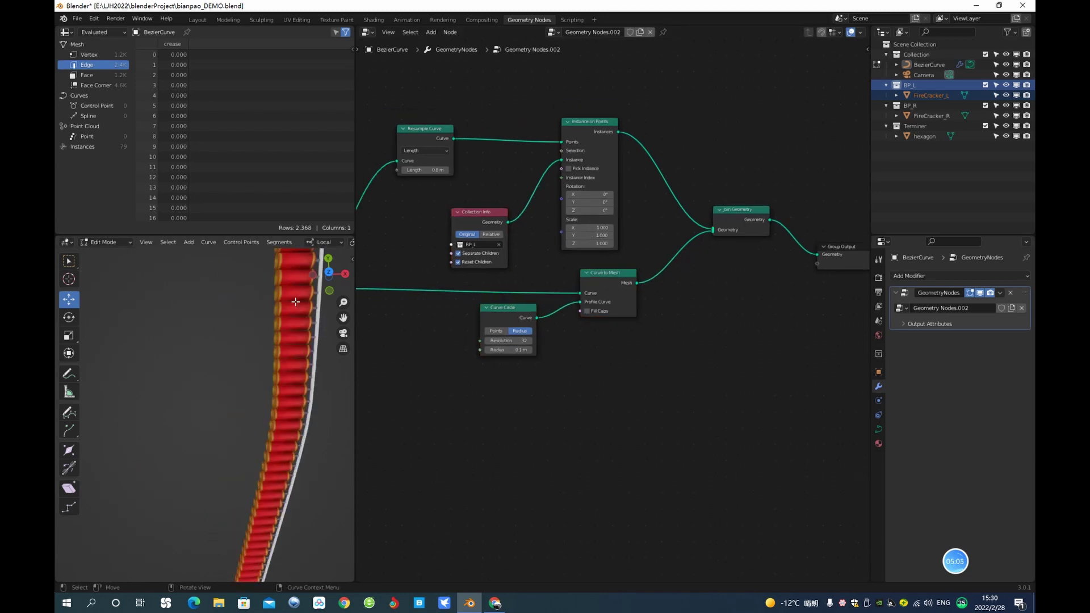
mouse_move(293, 306)
middle_down()
mouse_move(298, 329)
mouse_move(287, 305)
middle_up()
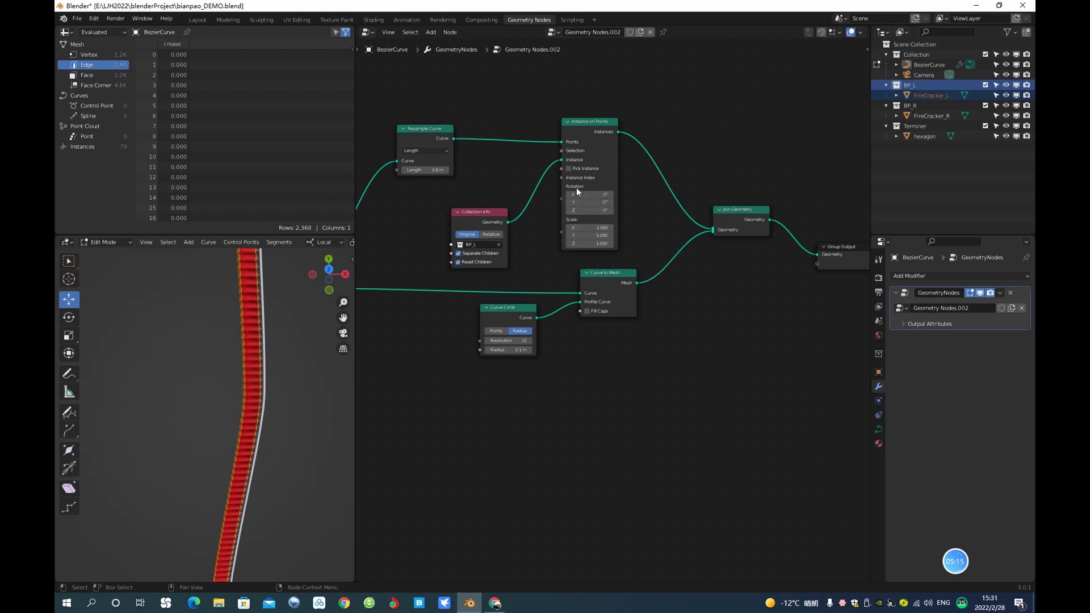
Rotate the firecracker instances in Instance on Points to -31.6° on Y and 22.6° on Z.
scroll(571, 188, up, 1)
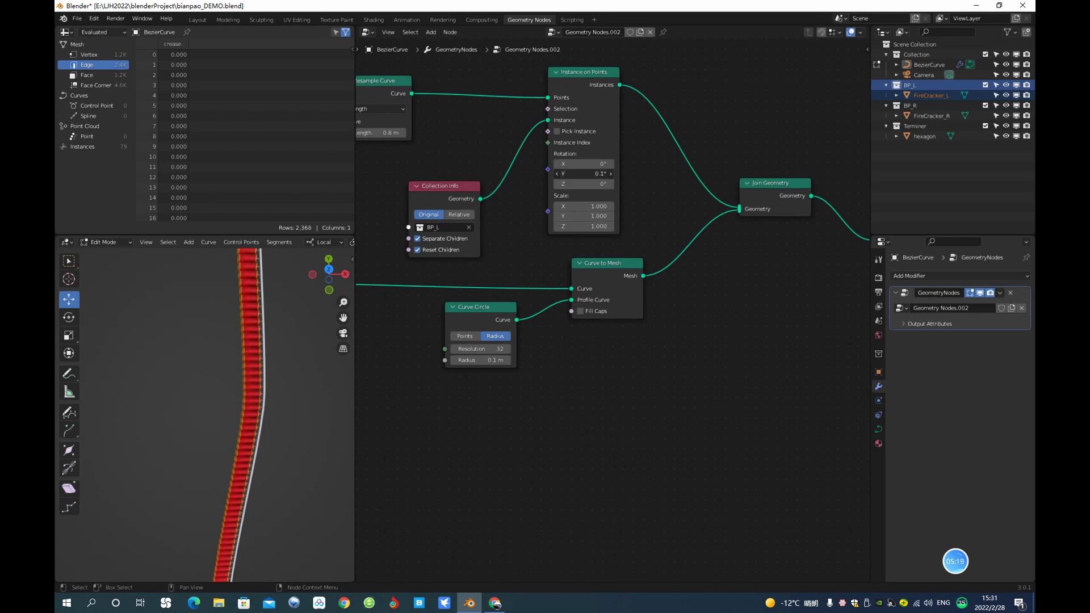
drag(584, 174, 562, 174)
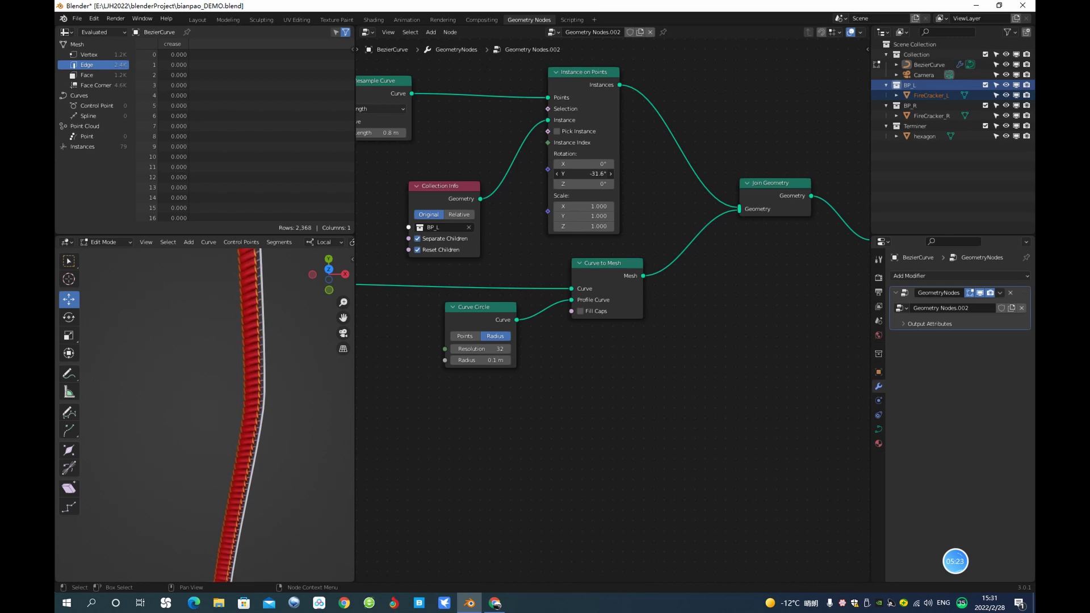
middle_drag(294, 294, 291, 322)
drag(574, 184, 602, 184)
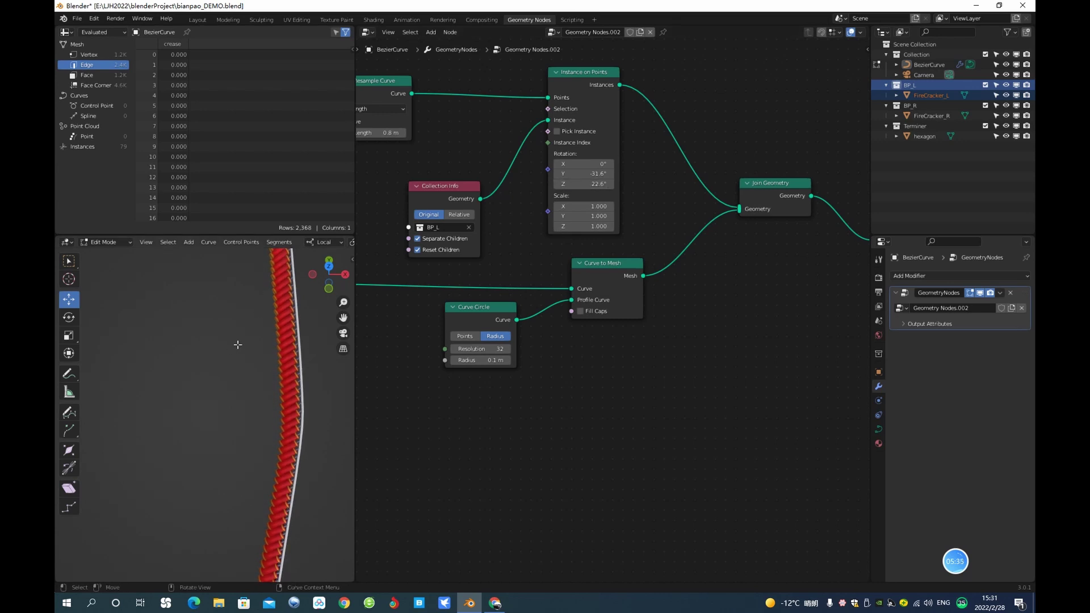
scroll(232, 341, up, 5)
scroll(238, 344, down, 5)
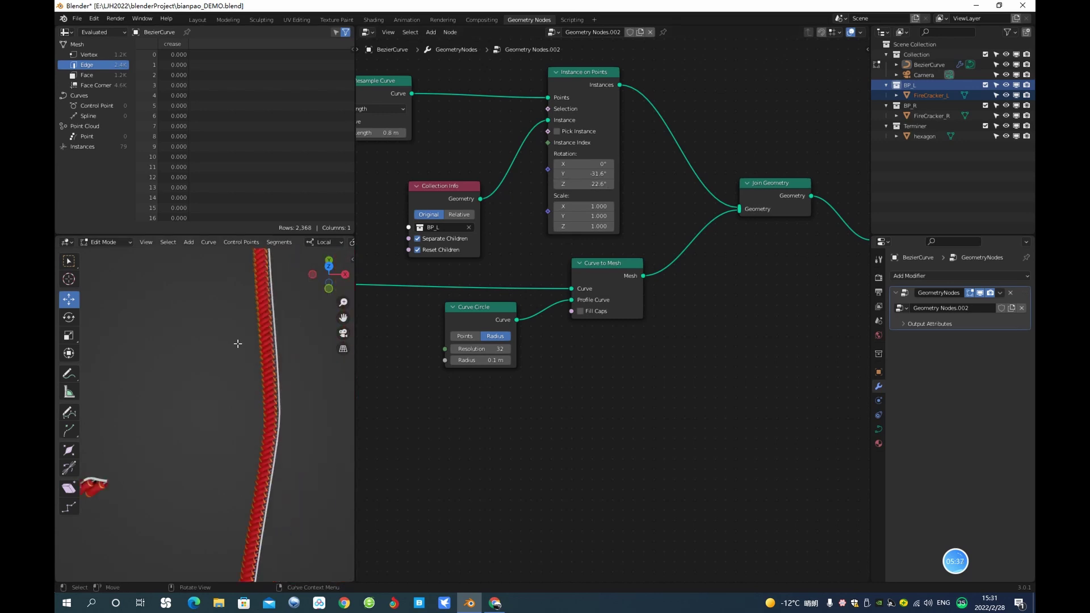
mouse_move(272, 349)
middle_down()
mouse_move(267, 339)
mouse_move(276, 353)
mouse_move(263, 384)
mouse_move(266, 358)
middle_up()
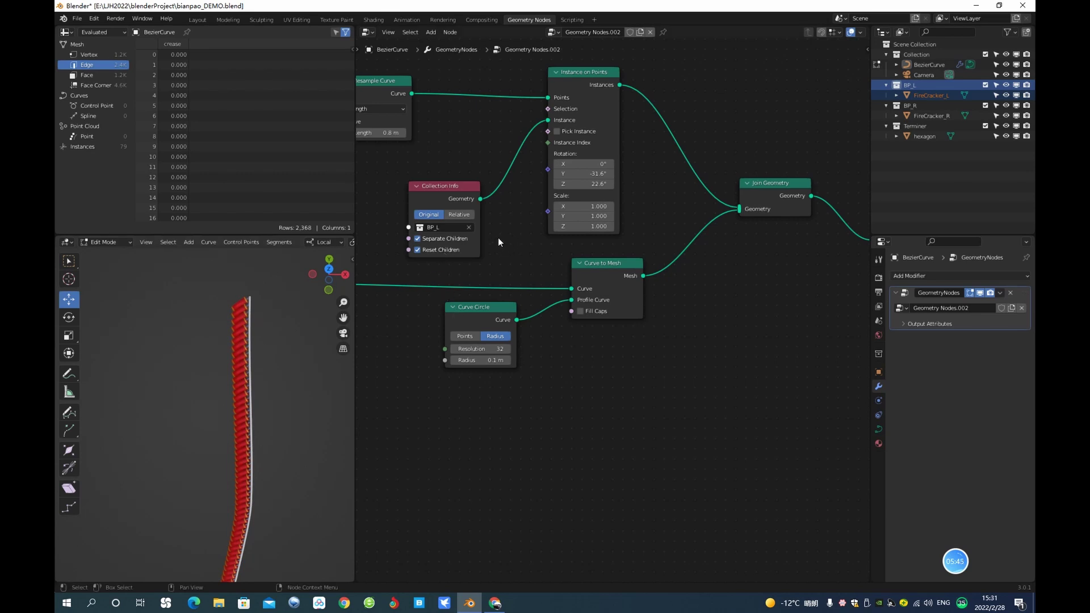
Move the Curve to Mesh and Curve Circle nodes well below Instance on Points, and shift Group Input down and outward to free up space.
scroll(496, 239, down, 2)
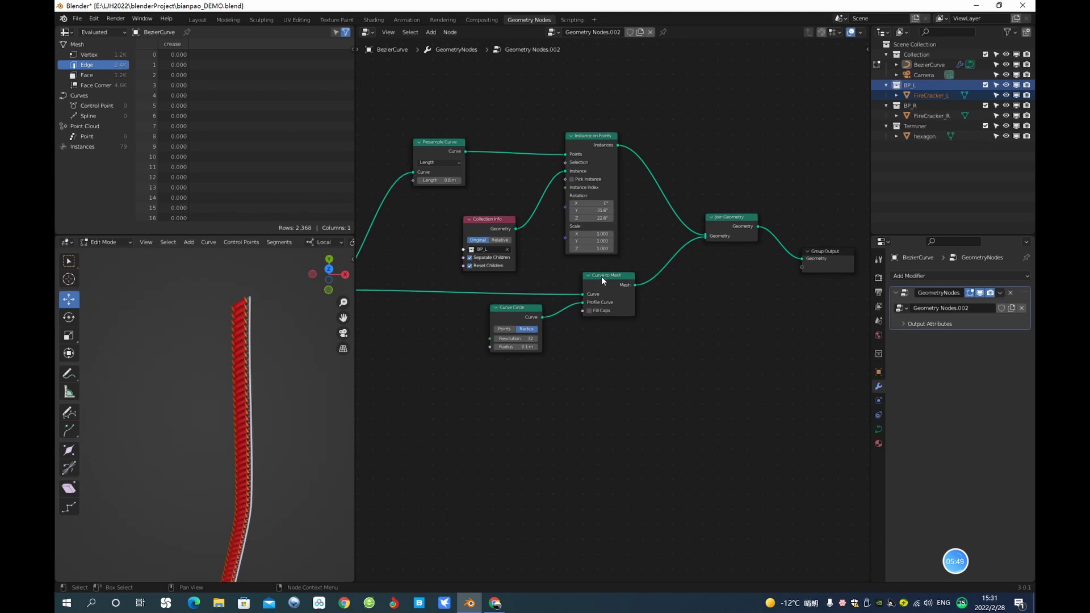
drag(461, 287, 689, 405)
drag(615, 274, 605, 383)
drag(433, 281, 643, 383)
drag(618, 278, 611, 424)
scroll(580, 278, down, 1)
middle_drag(580, 277, 650, 272)
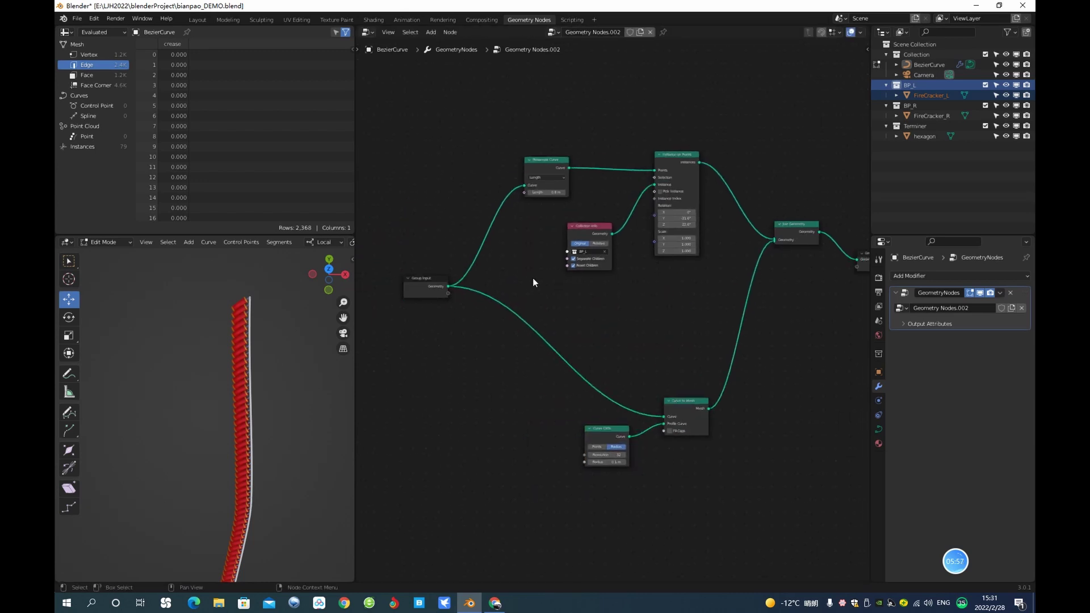
drag(434, 278, 399, 340)
Examine the firecracker string in the viewport from its upper end to its lower end.
scroll(249, 328, down, 5)
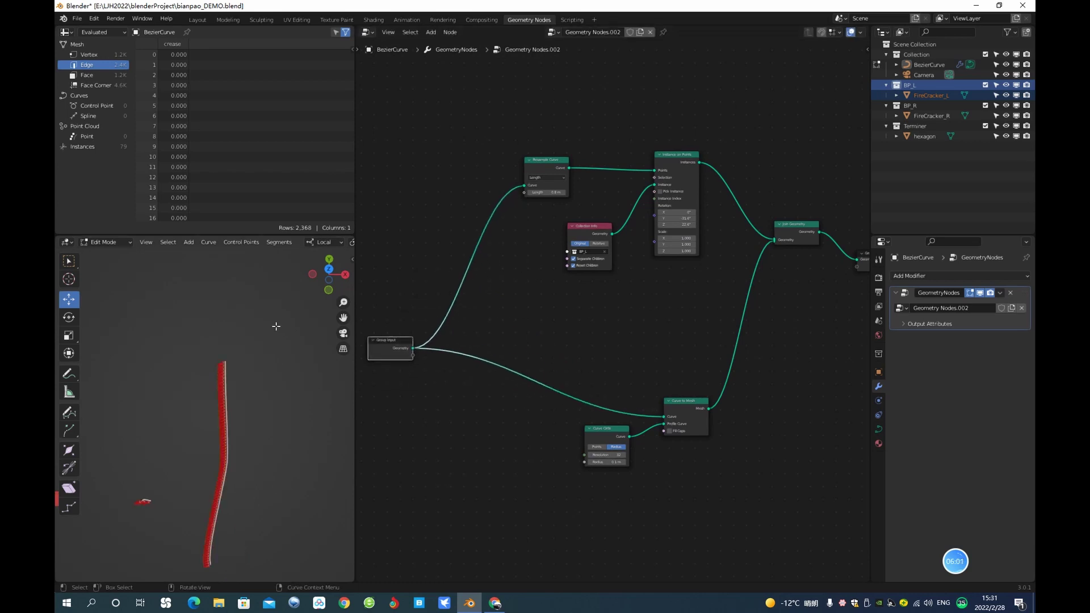
shift+middle_drag(289, 402, 288, 373)
scroll(284, 366, up, 1)
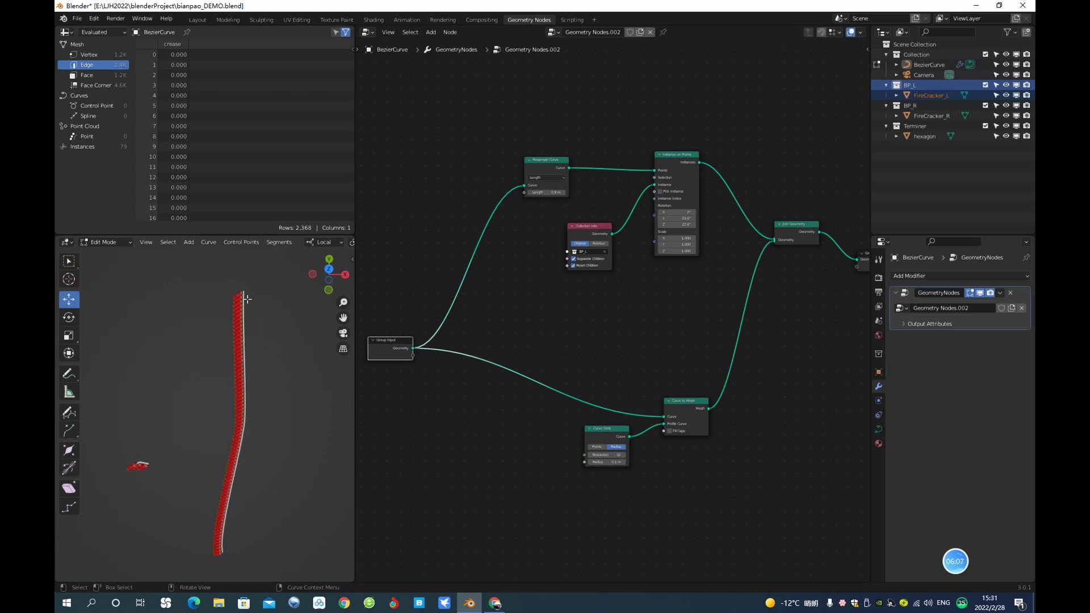
scroll(250, 295, up, 3)
scroll(253, 297, down, 4)
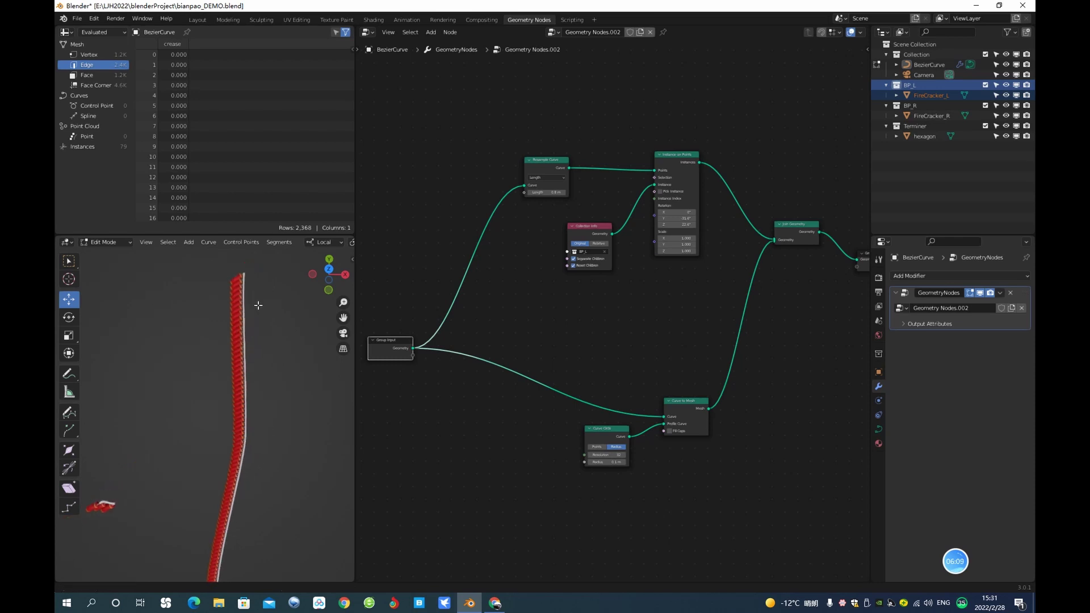
scroll(247, 317, down, 1)
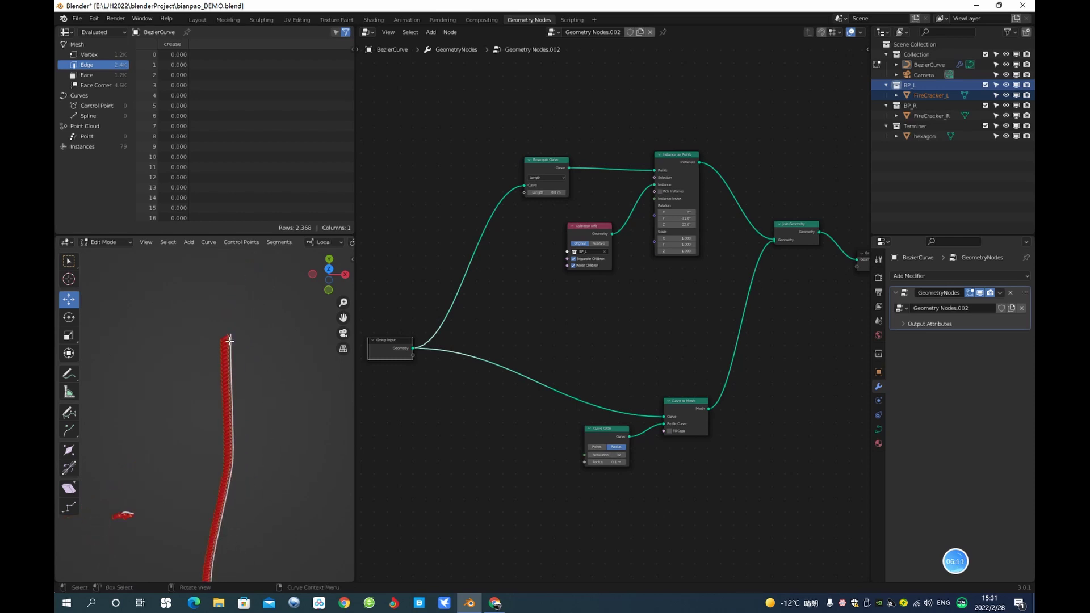
scroll(230, 340, up, 2)
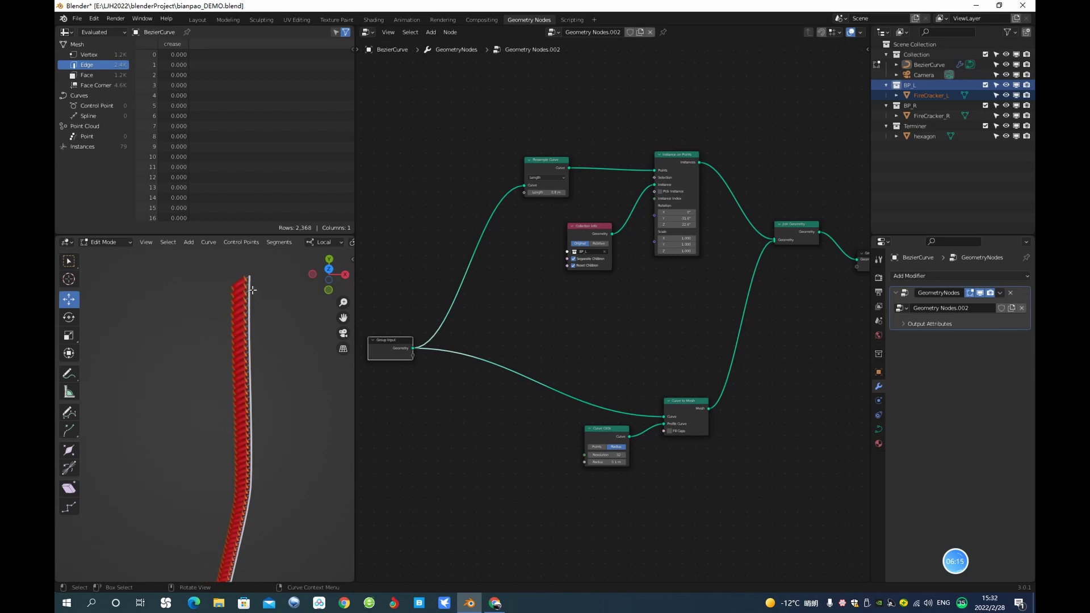
scroll(251, 291, down, 2)
middle_drag(250, 294, 218, 450)
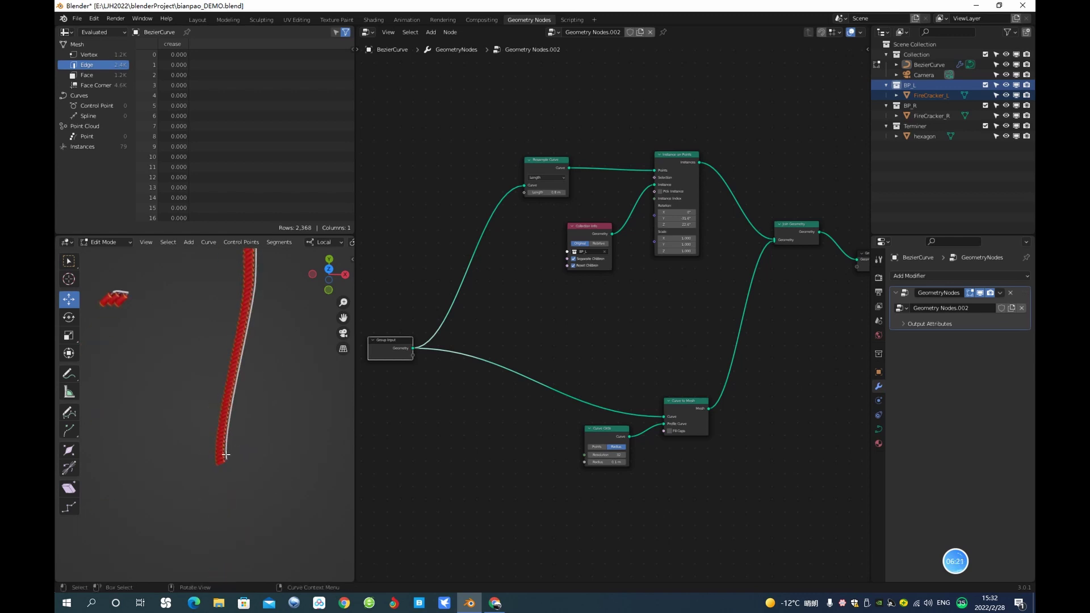
middle_drag(271, 361, 261, 438)
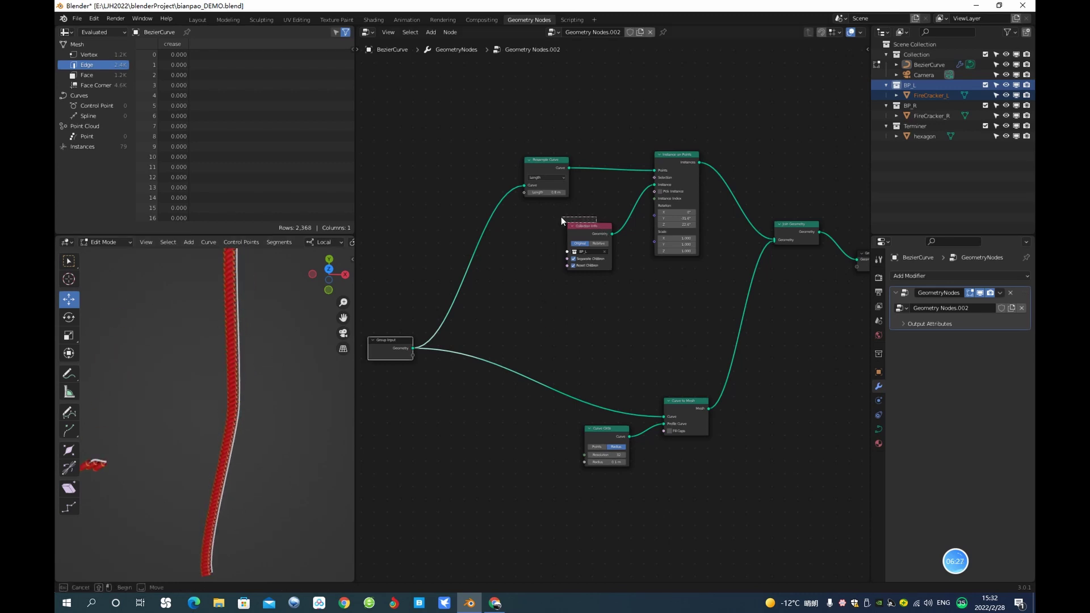
Move the Collection Info node directly beneath the Resample Curve node.
drag(596, 227, 556, 215)
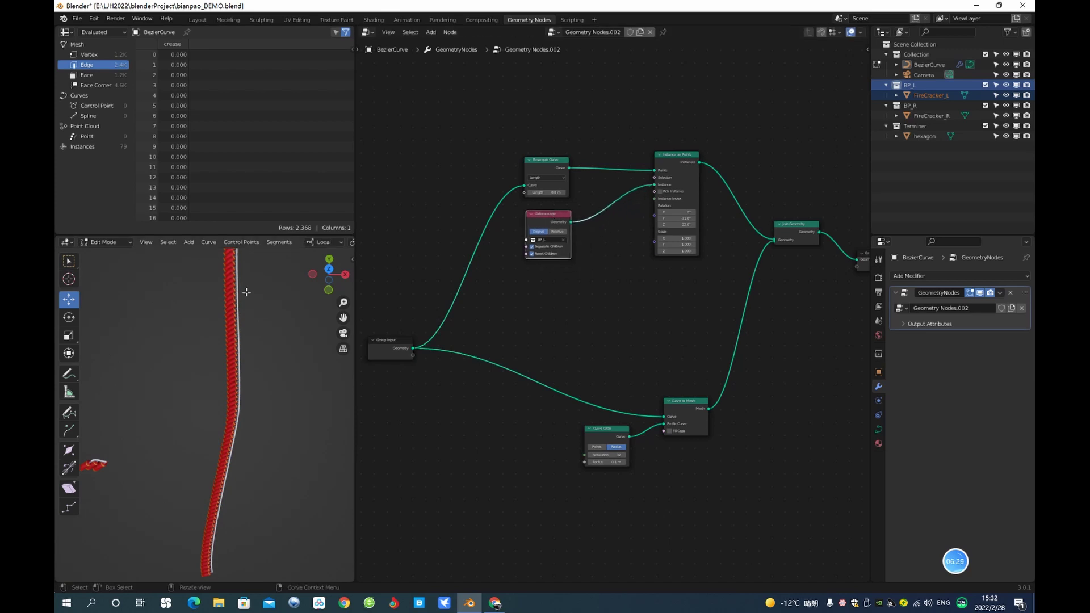
scroll(253, 312, down, 1)
scroll(254, 313, down, 1)
scroll(591, 301, up, 1)
Add a ColorRamp node and place it below the Collection Info node.
click(584, 299)
key(shift+a)
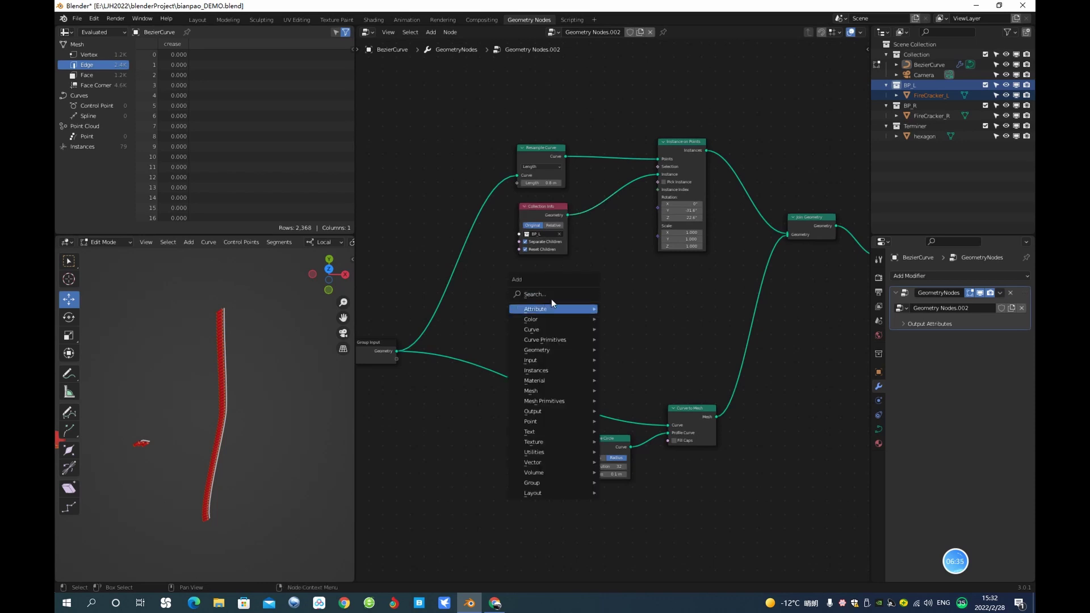
click(560, 294)
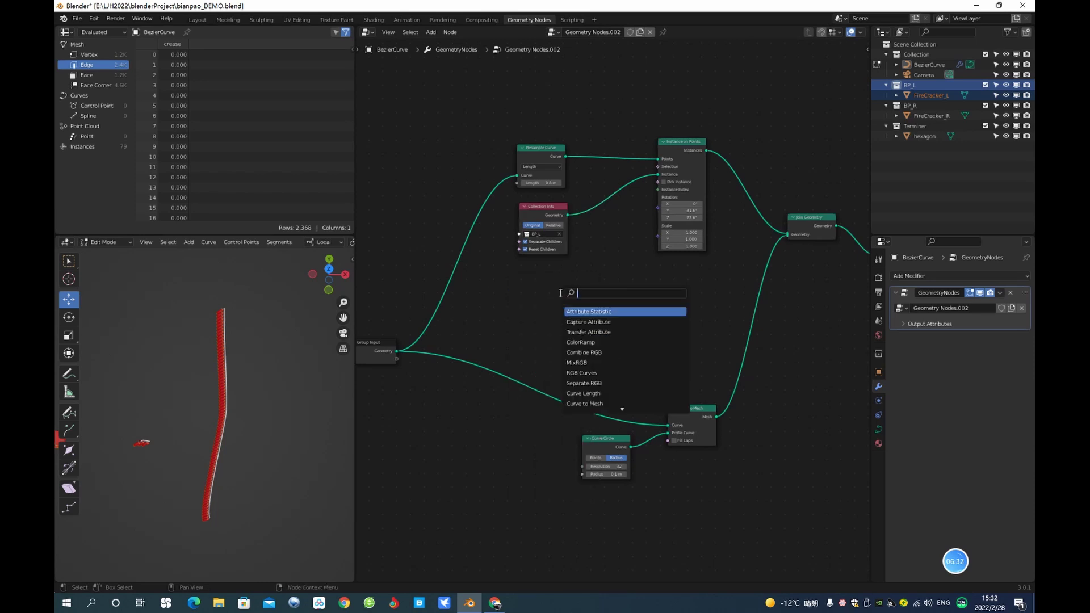
text(ct)
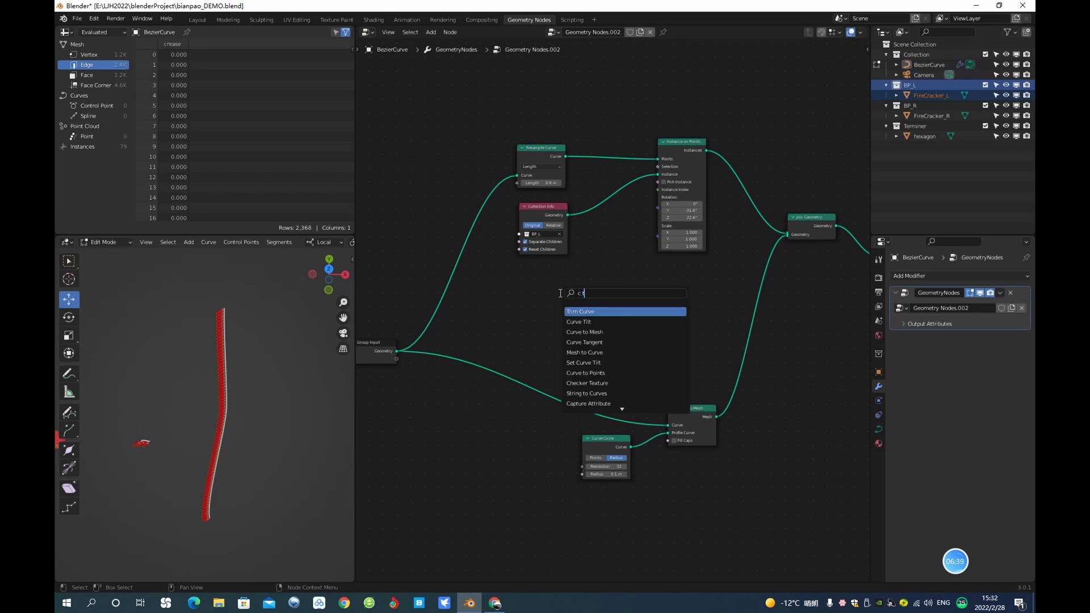
key(BackSpace)
text(r)
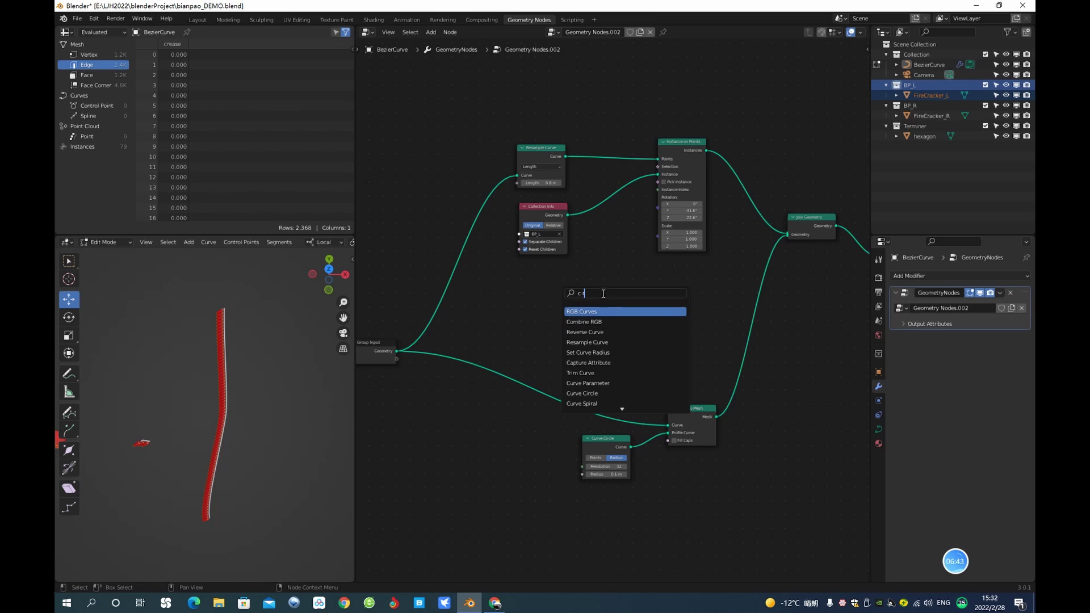
key(BackSpace)
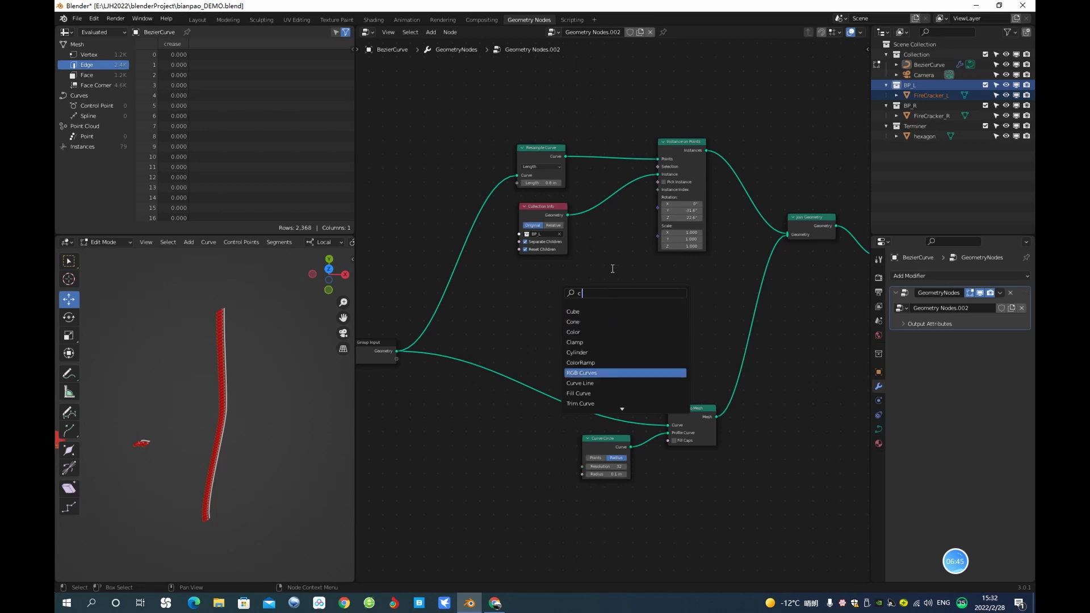
text(olo)
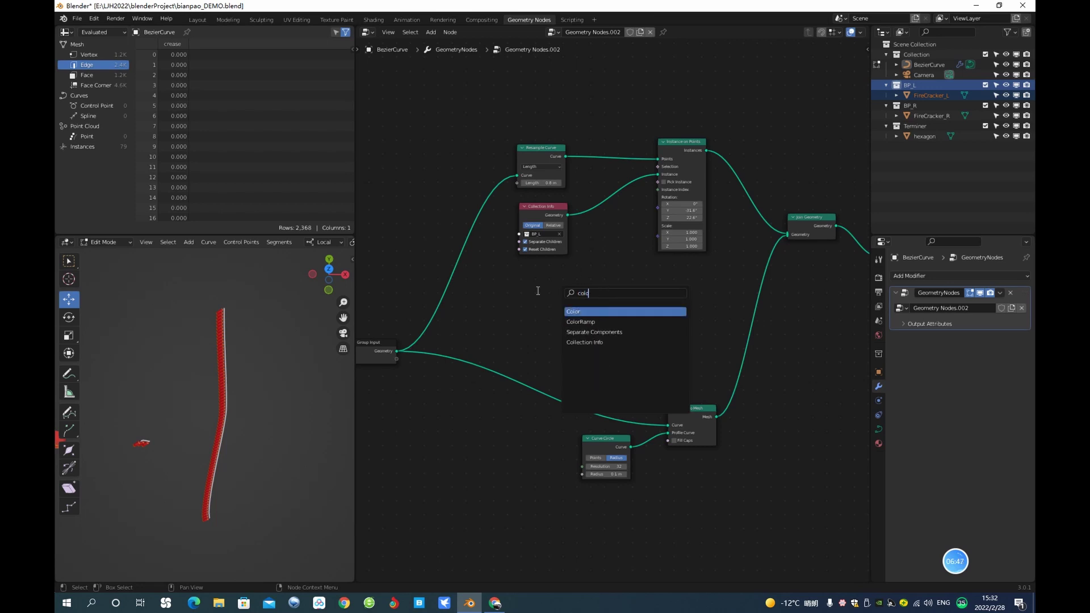
click(578, 322)
click(565, 298)
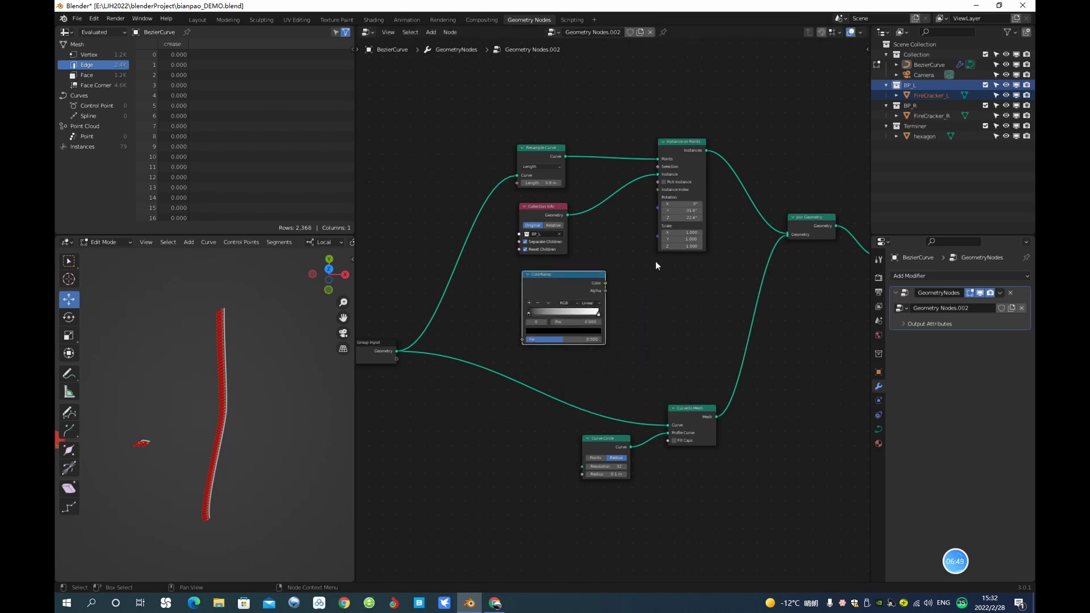
Add a Curve Parameter node between the Group Input and ColorRamp nodes.
scroll(578, 307, up, 1)
middle_drag(478, 325, 570, 282)
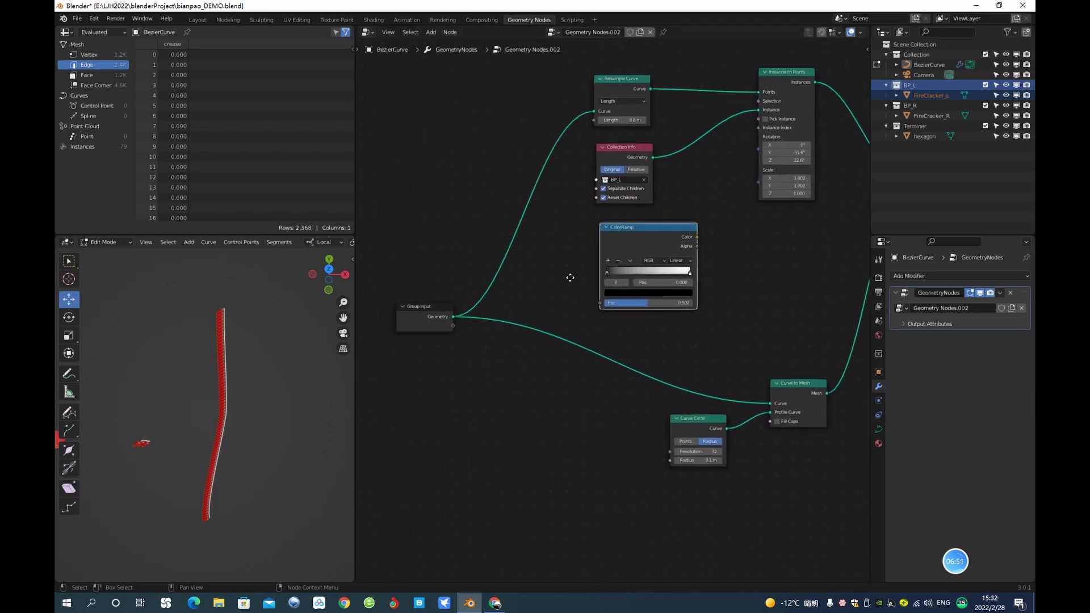
key(shift+a)
click(530, 277)
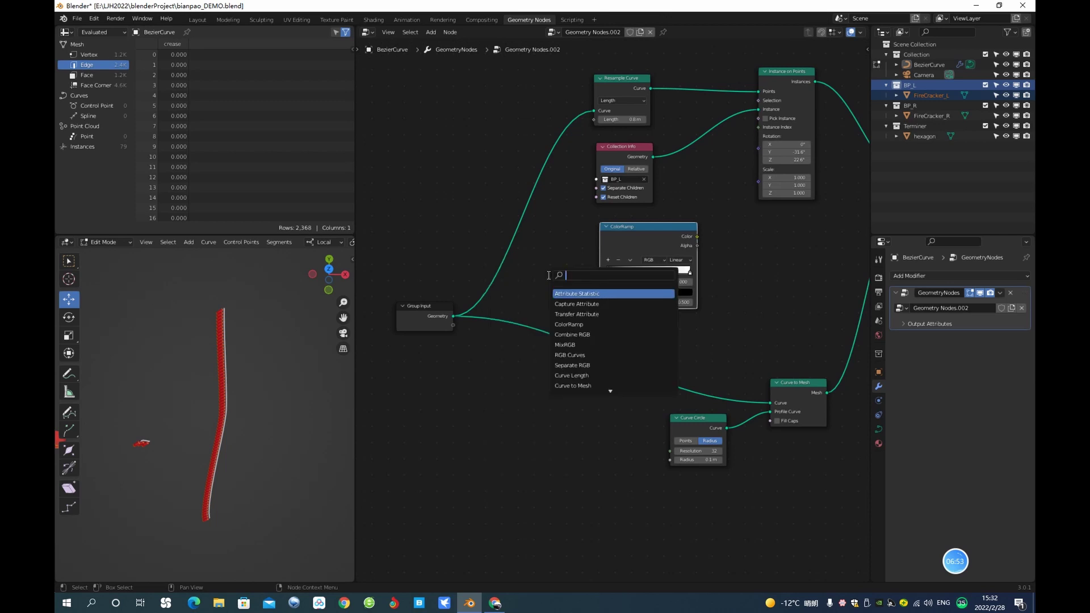
text(s)
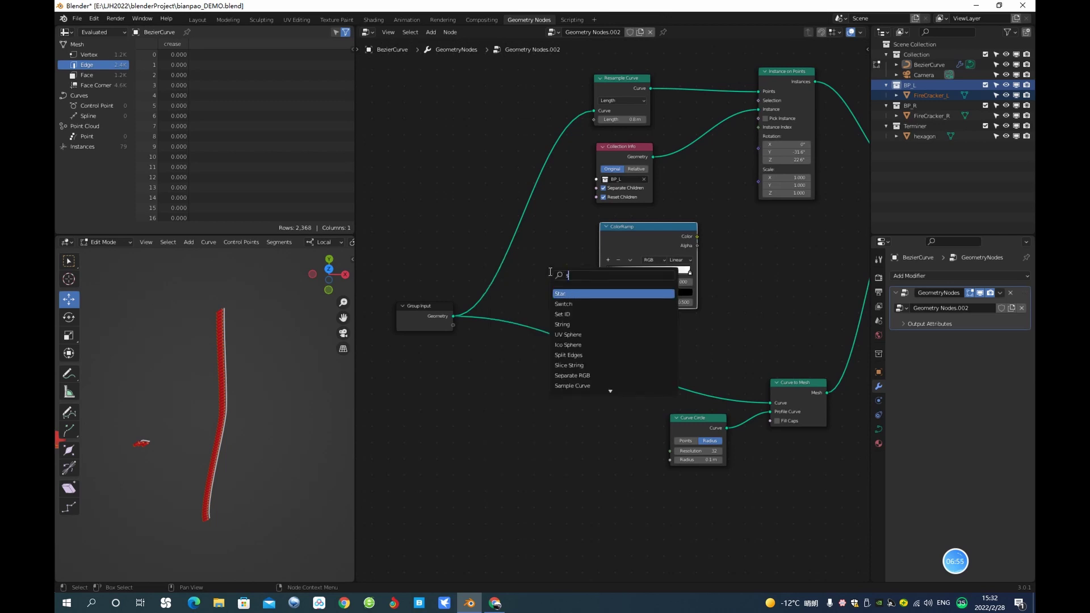
key(BackSpace)
text(cur)
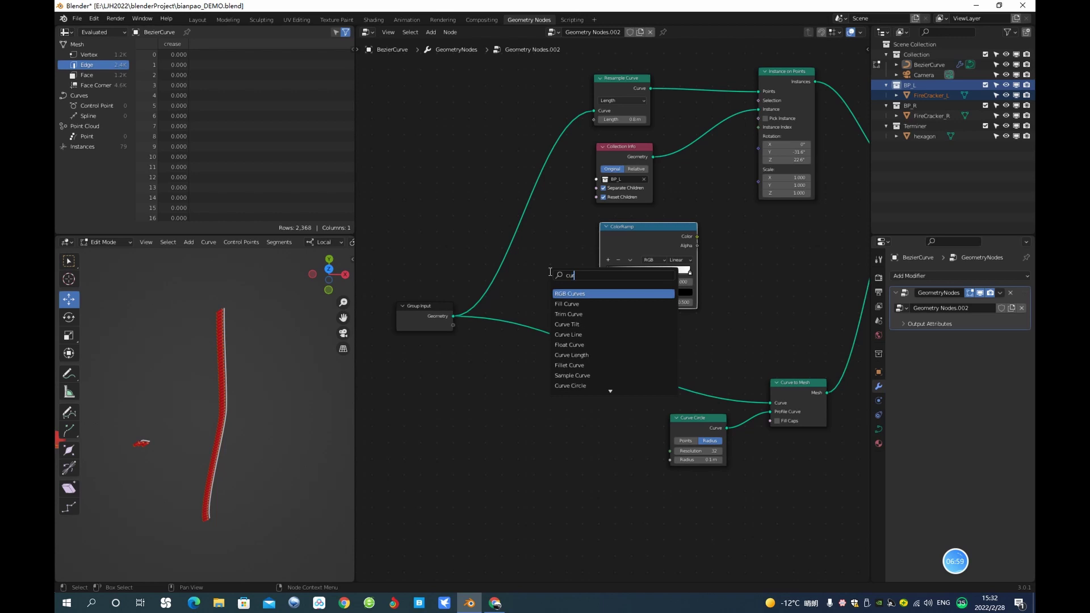
text(ve p)
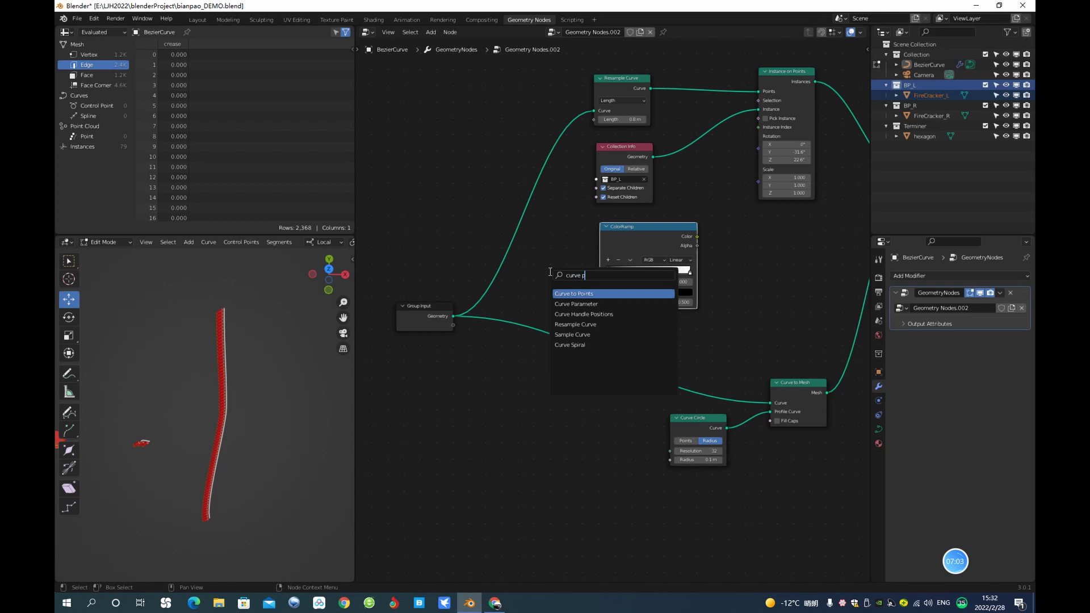
click(555, 304)
click(555, 302)
Link the Curve Parameter's Factor to the ColorRamp's Fac, and the ColorRamp's Color to the Selection of Instance on Points.
scroll(601, 291, up, 1)
drag(561, 278, 594, 301)
scroll(747, 250, down, 1)
middle_drag(747, 250, 654, 296)
drag(590, 288, 607, 259)
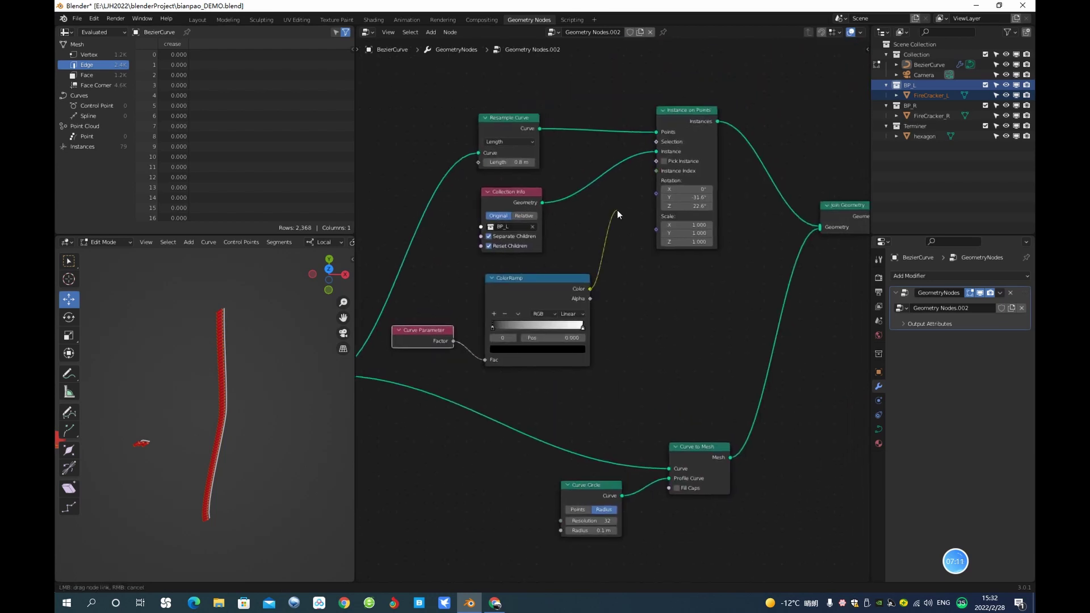
drag(618, 214, 656, 141)
Move the ColorRamp's black stop to about 0.077 and its white stop to about 0.850.
scroll(259, 351, up, 3)
scroll(280, 352, down, 2)
middle_drag(280, 353, 253, 380)
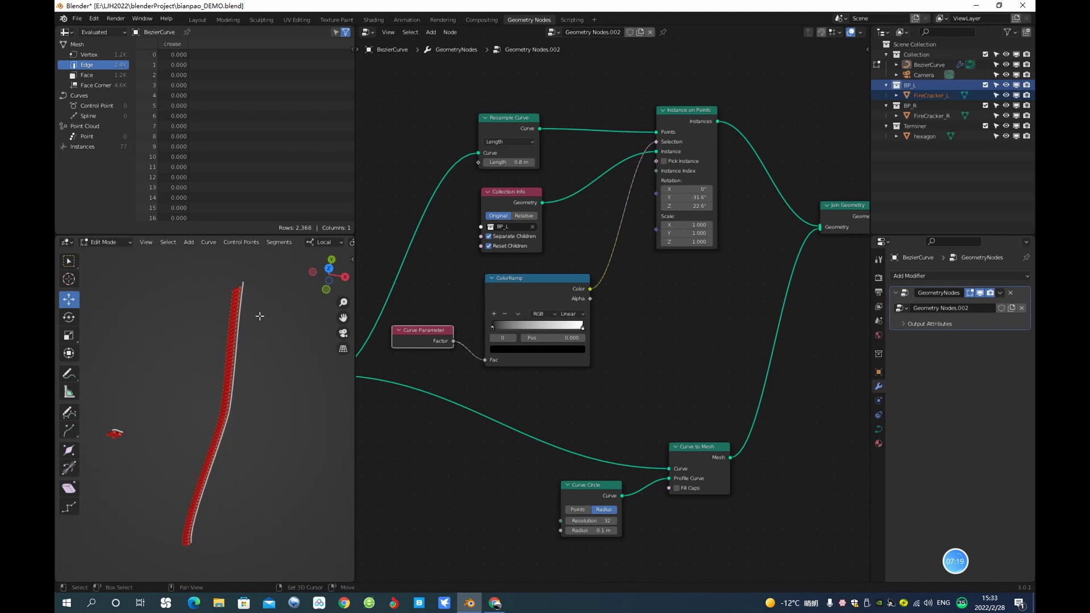
middle_drag(268, 338, 284, 358)
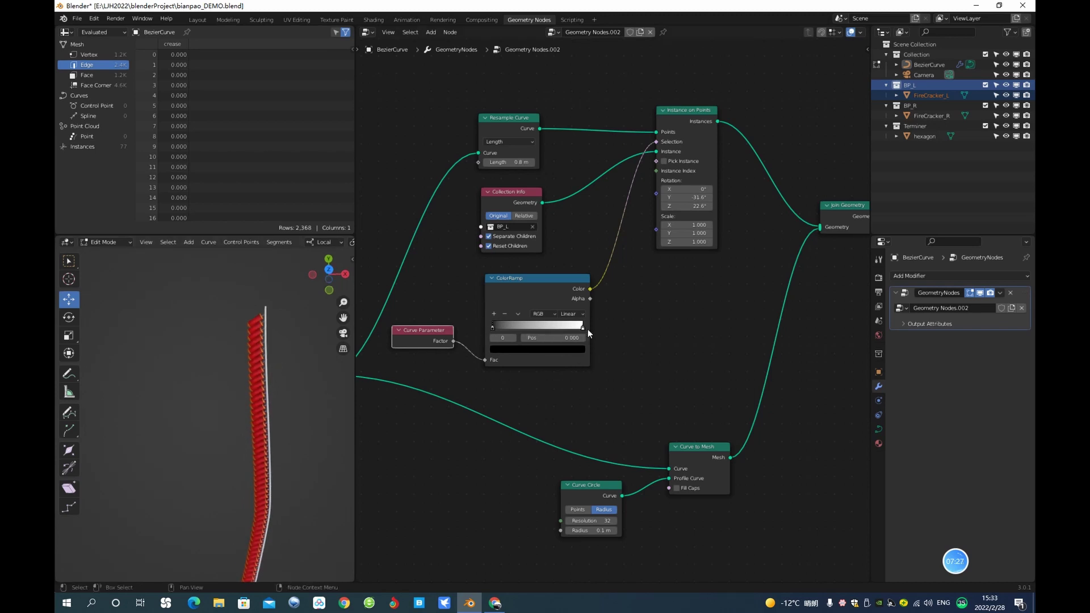
drag(493, 328, 500, 328)
shift+scroll(291, 412, down, 5)
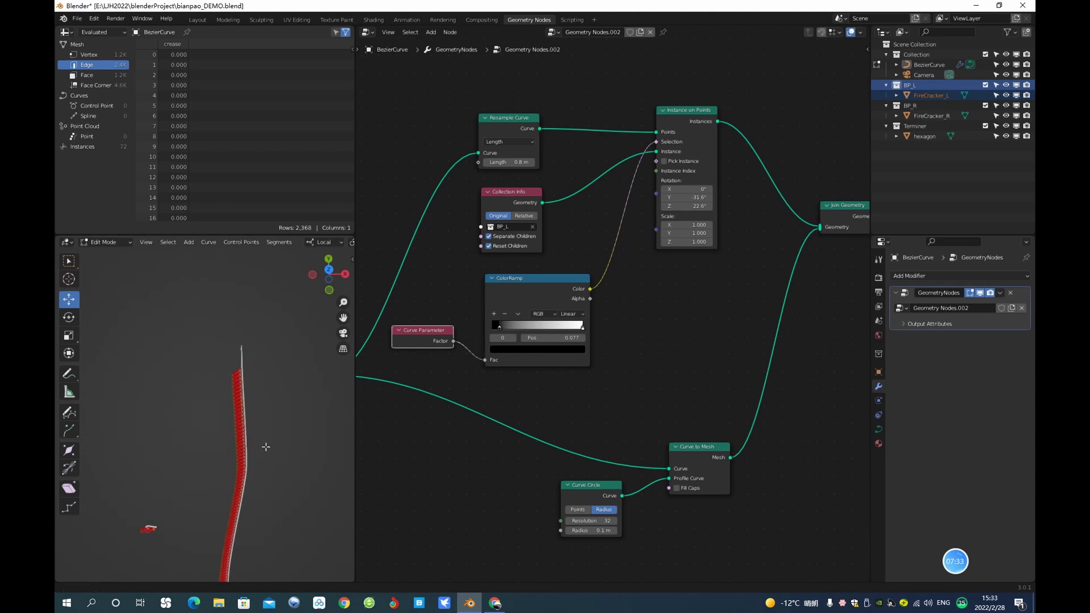
middle_drag(268, 434, 307, 414)
drag(583, 328, 568, 326)
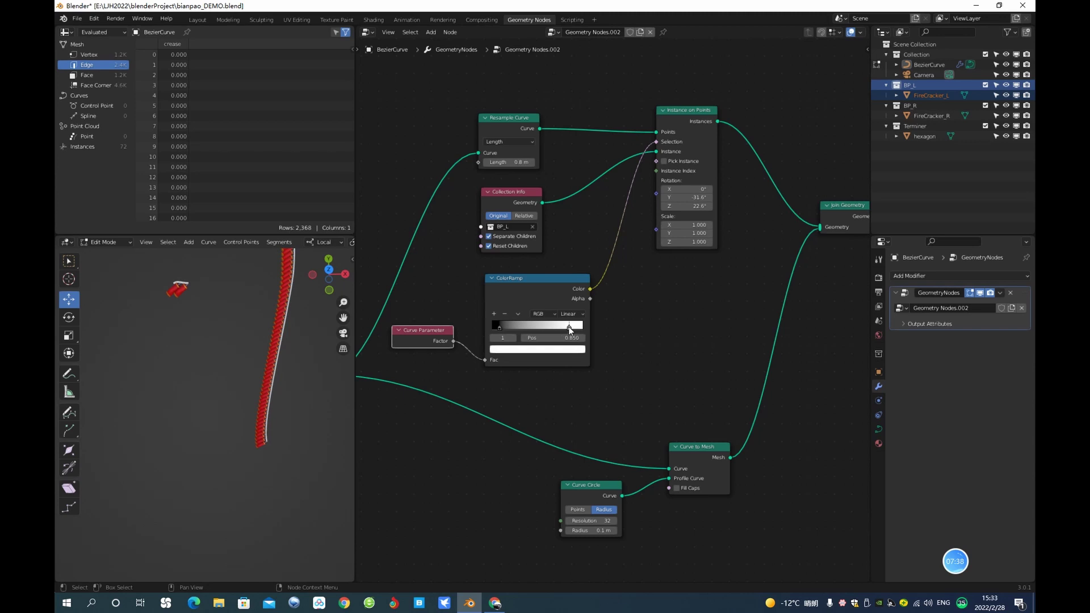
Add a middle stop to the ColorRamp and make its colour black.
click(494, 314)
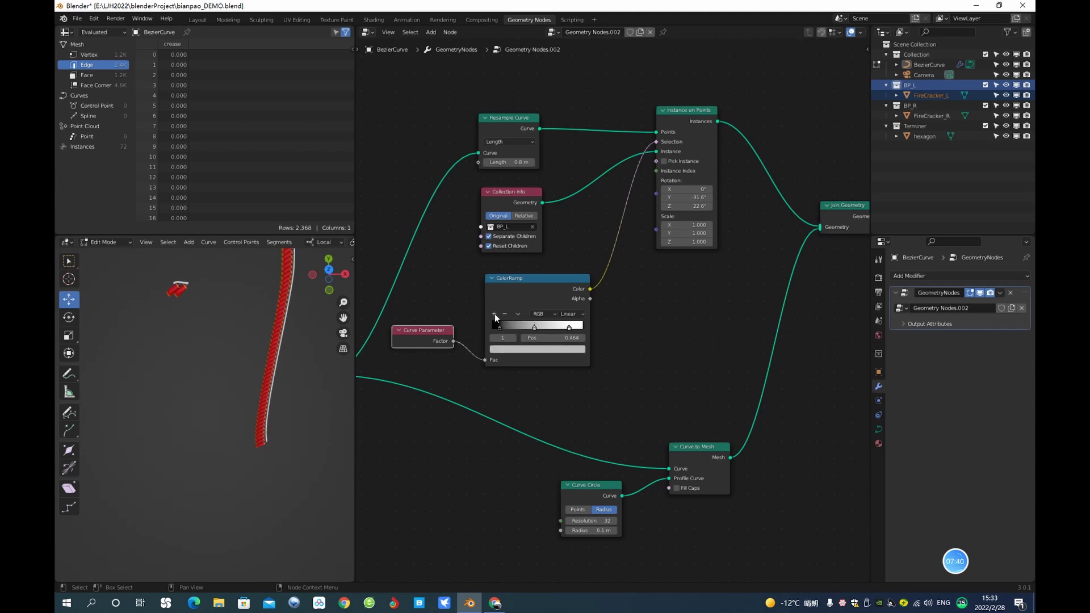
click(561, 350)
drag(565, 251, 566, 287)
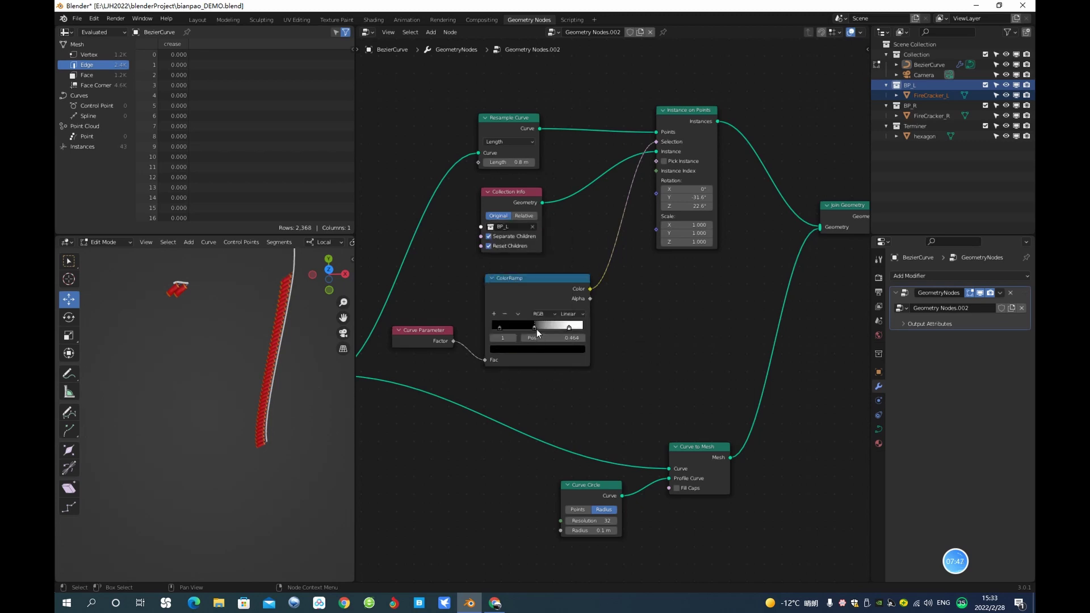
Move the new black stop past the white one to position 0.964, and shift the white stop to the middle of the ramp.
drag(536, 329, 574, 325)
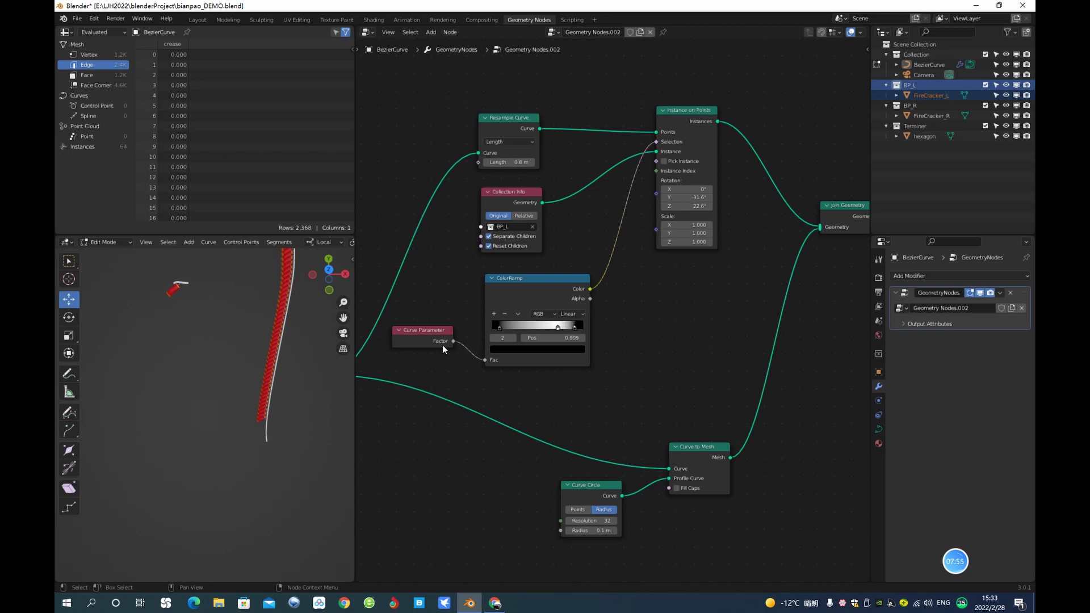
middle_drag(306, 363, 280, 409)
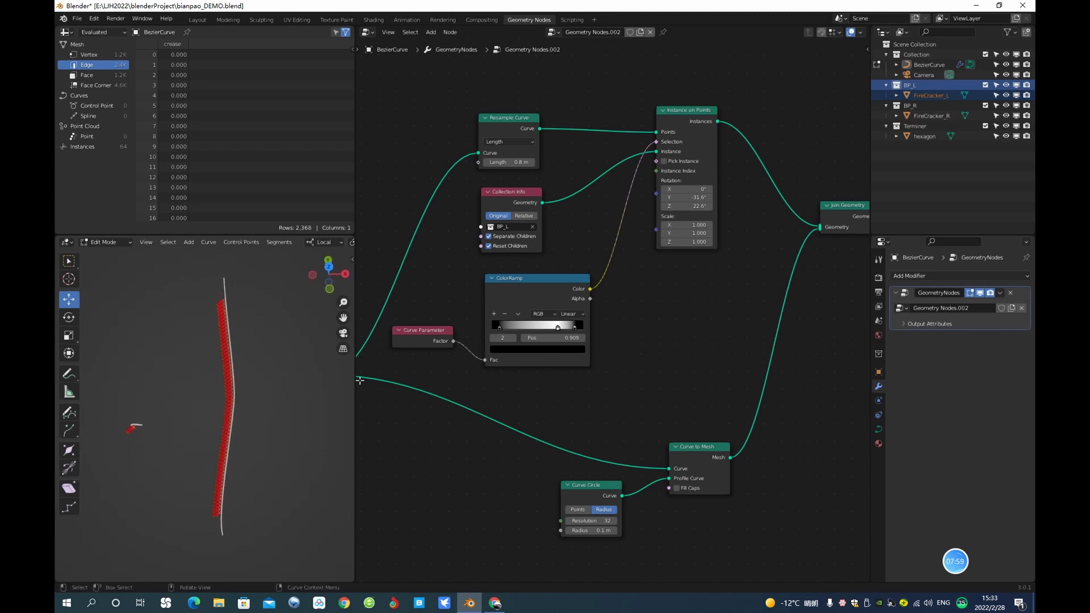
drag(559, 327, 584, 328)
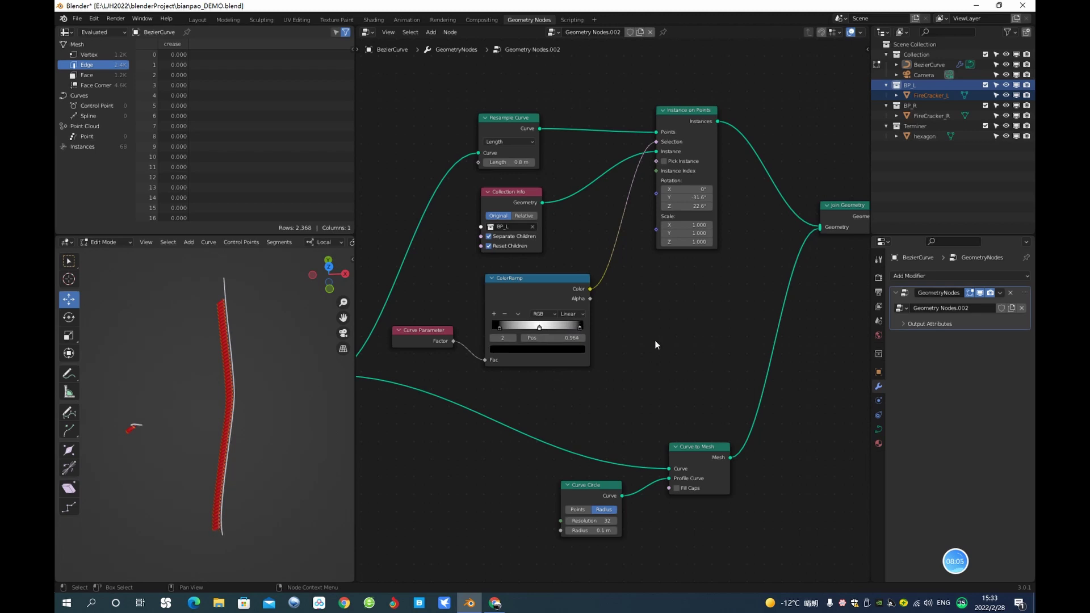
scroll(263, 348, down, 1)
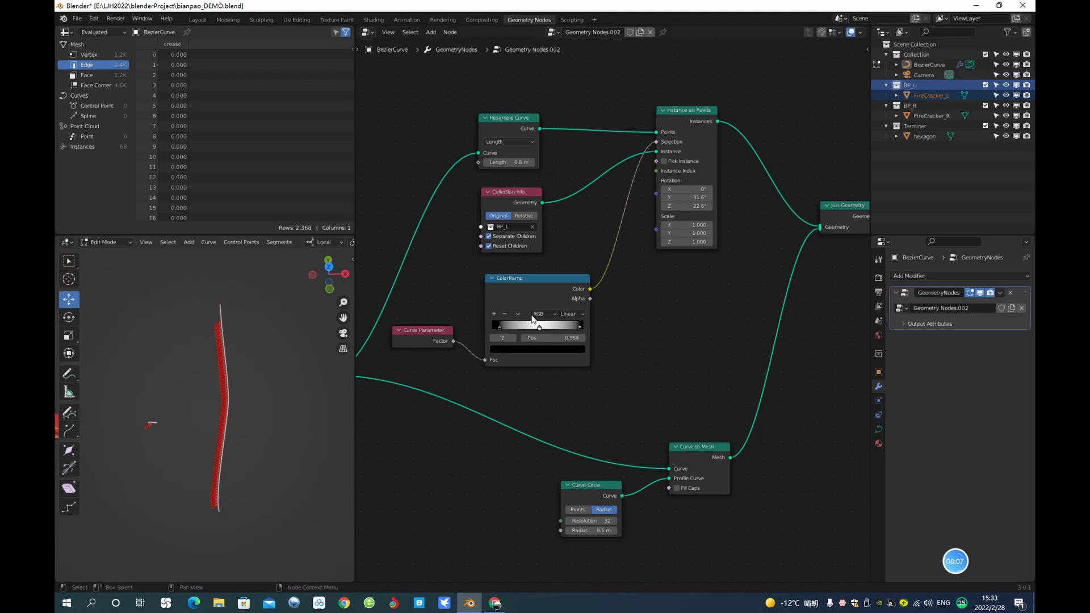
Move Group Input farther from the other nodes and lower the Curve Parameter node level with the ColorRamp's Fac input.
scroll(634, 294, down, 3)
drag(417, 351, 369, 375)
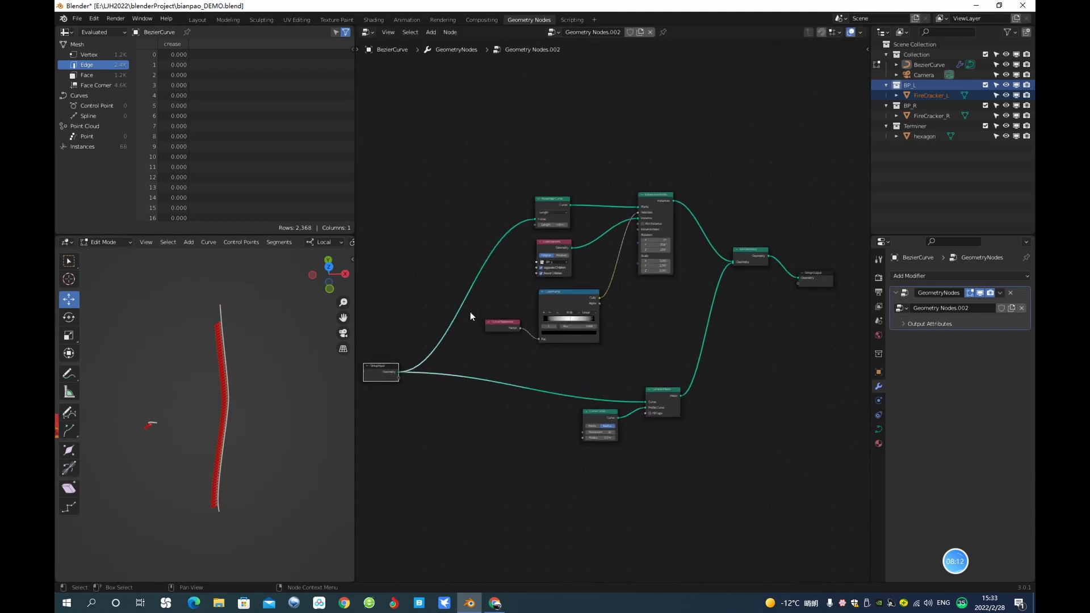
click(507, 322)
drag(511, 319, 509, 328)
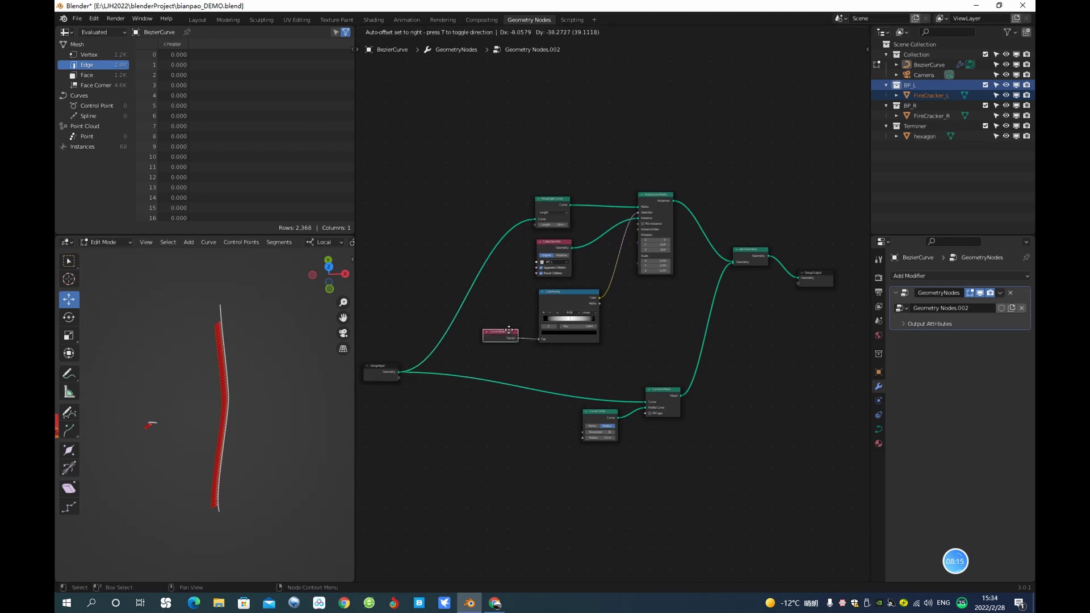
Duplicate the Resample Curve, Collection Info, ColorRamp, Curve Parameter and Instance on Points nodes, placing the copies above the originals.
drag(444, 147, 684, 356)
middle_drag(658, 311, 663, 366)
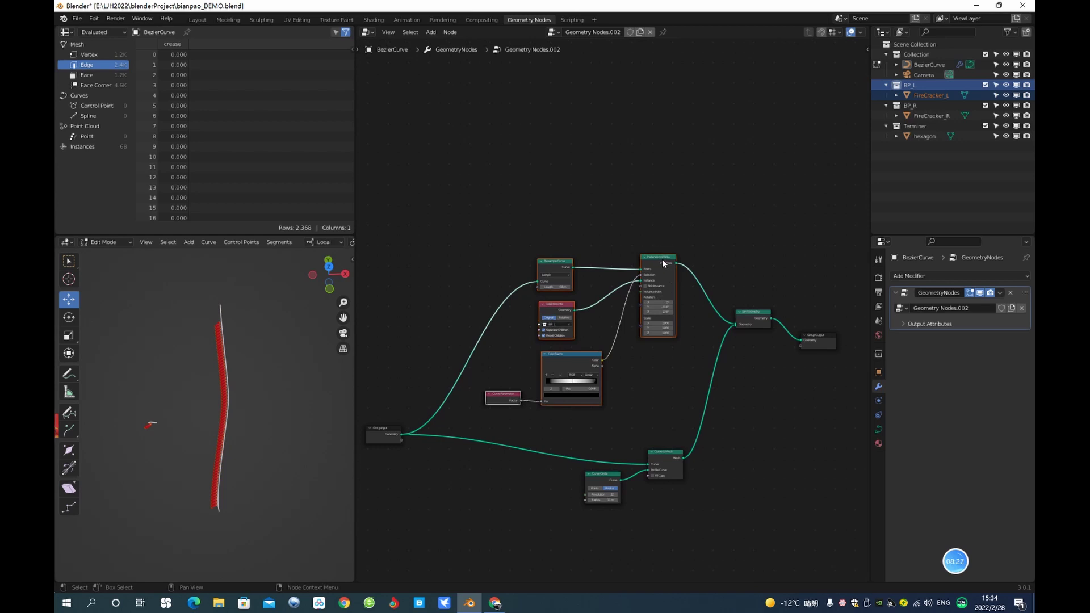
key(shift+d)
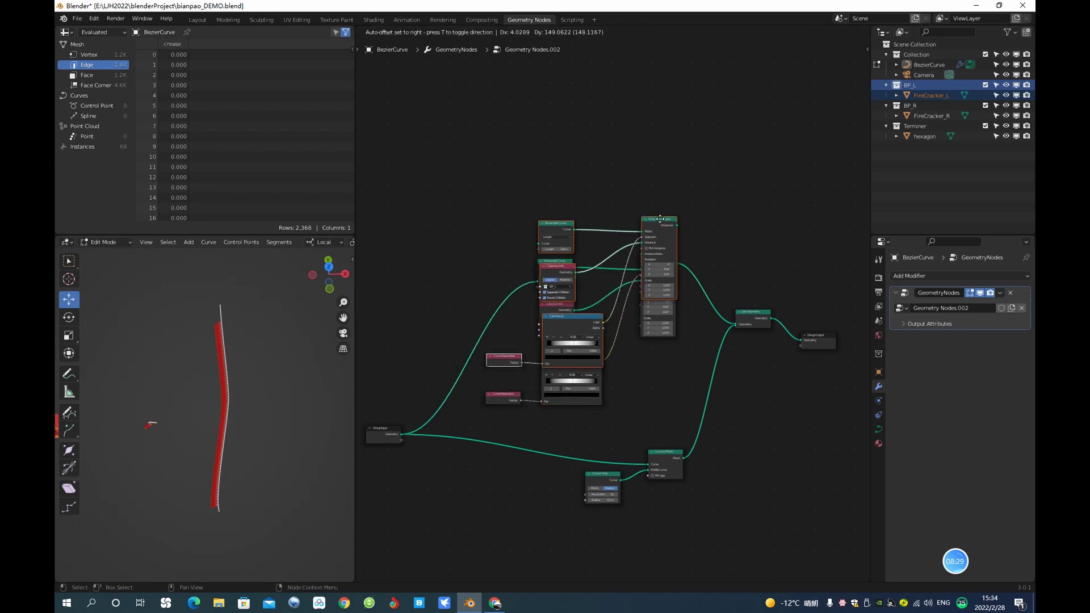
click(674, 84)
click(734, 131)
Set the collection of the duplicated Collection Info node to BP_R and select that collection in the Outliner.
middle_drag(428, 226, 453, 304)
scroll(571, 227, up, 4)
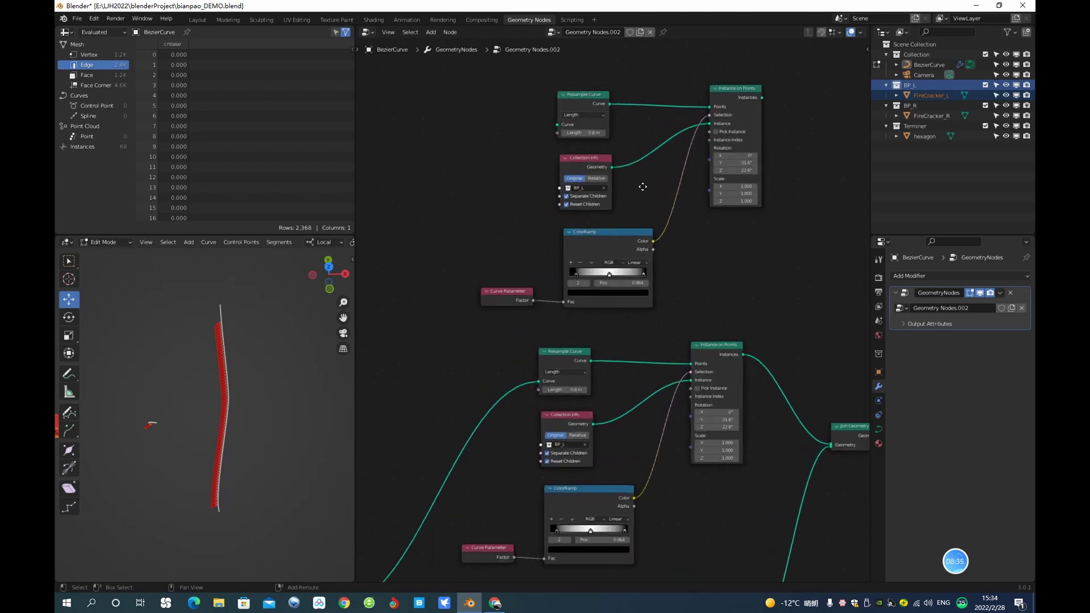
click(539, 267)
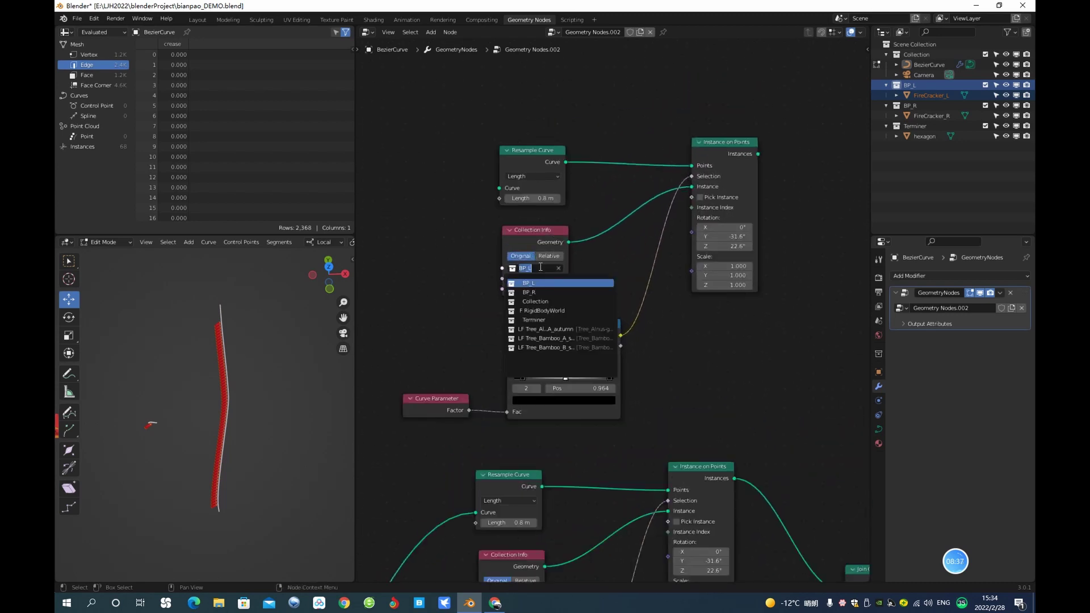
click(538, 292)
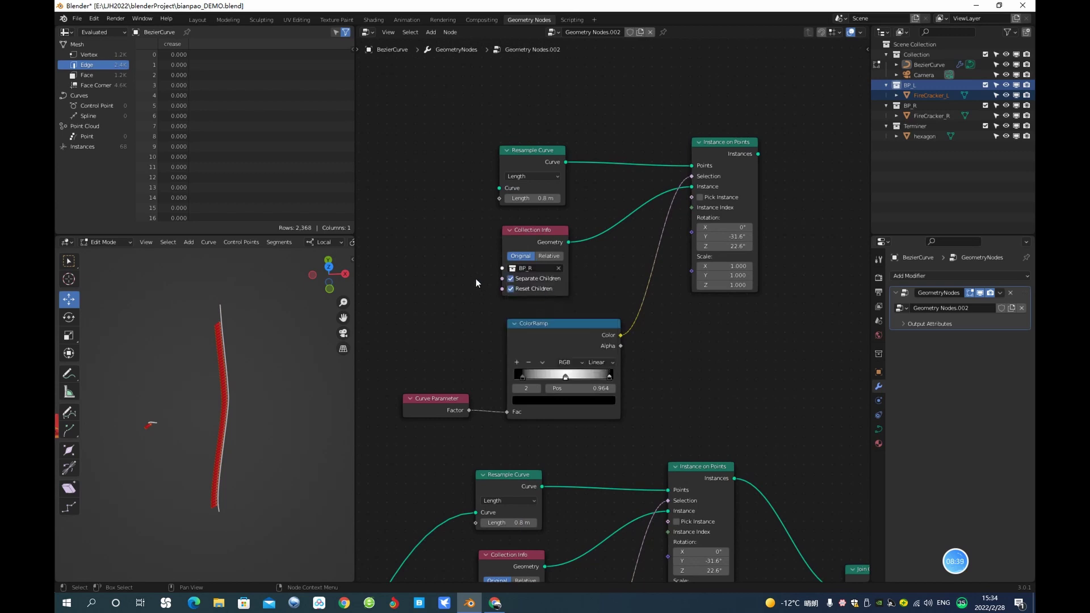
click(931, 105)
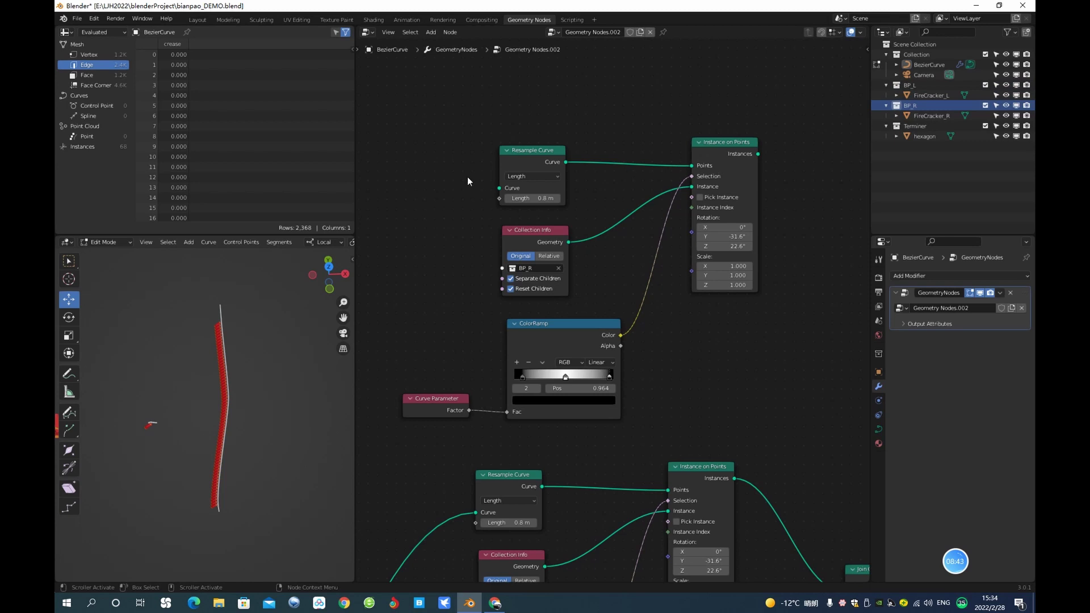
Move Group Input up between the two node branches and link its Geometry to the duplicated Resample Curve.
scroll(478, 276, down, 3)
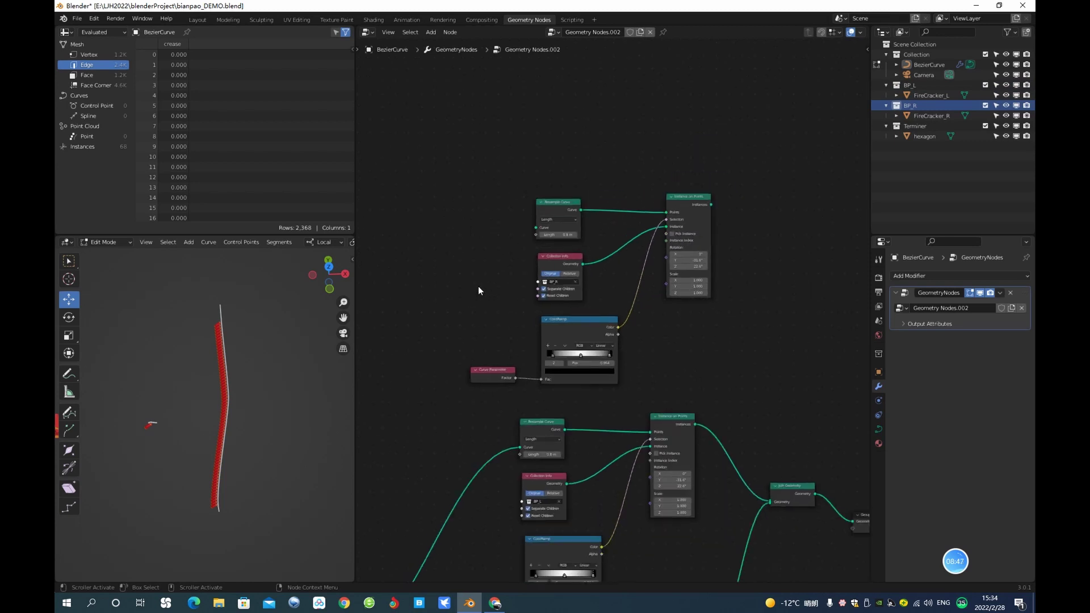
middle_drag(465, 295, 579, 194)
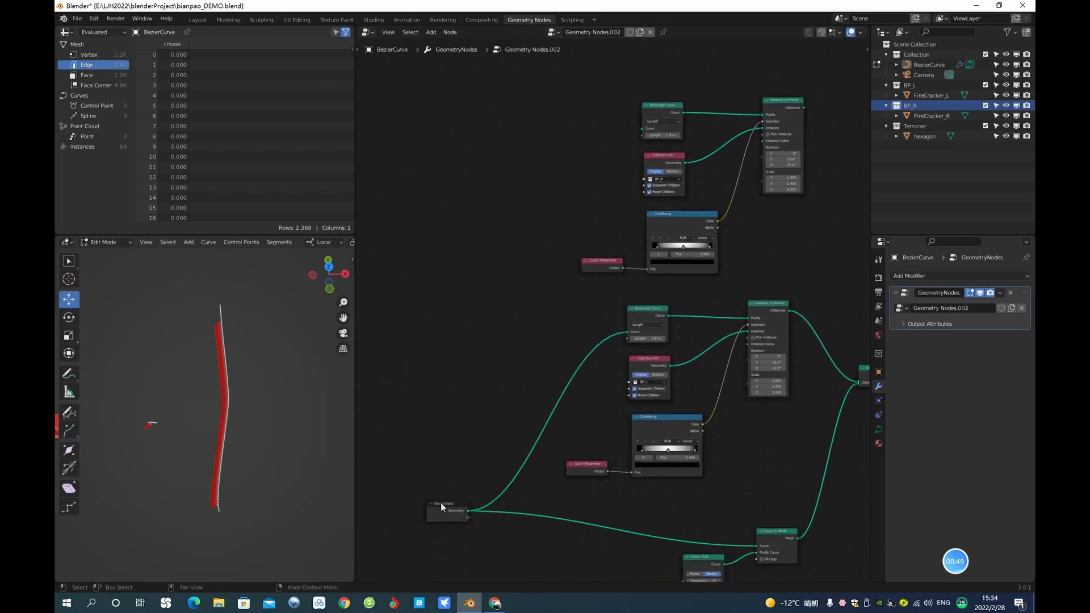
drag(441, 503, 644, 113)
scroll(501, 179, up, 1)
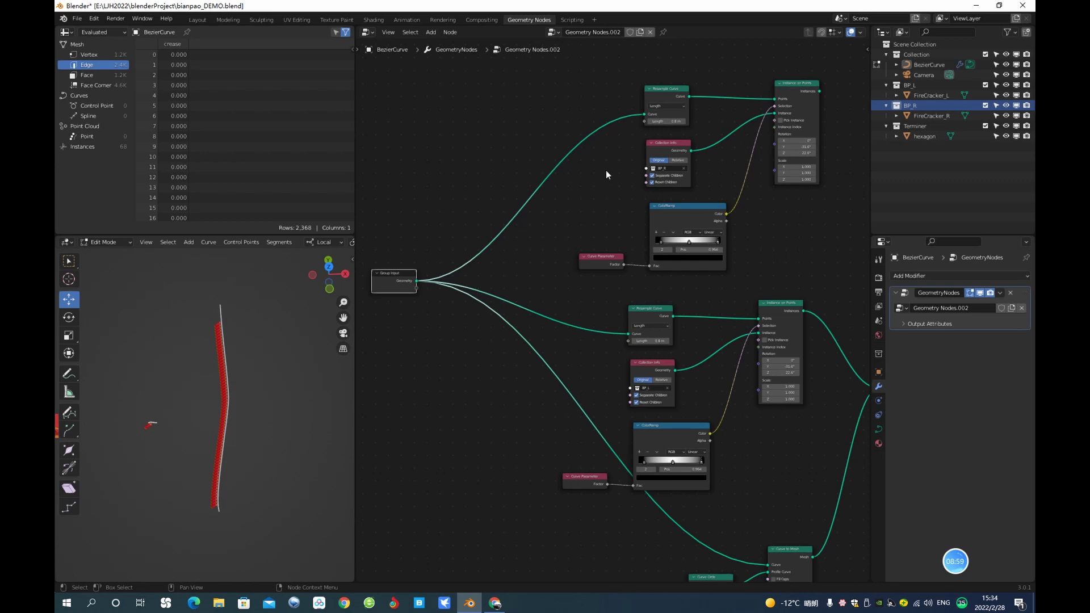
Link the duplicated Instance on Points to Join Geometry and align Group Output beside the Join Geometry node.
middle_drag(608, 178, 472, 222)
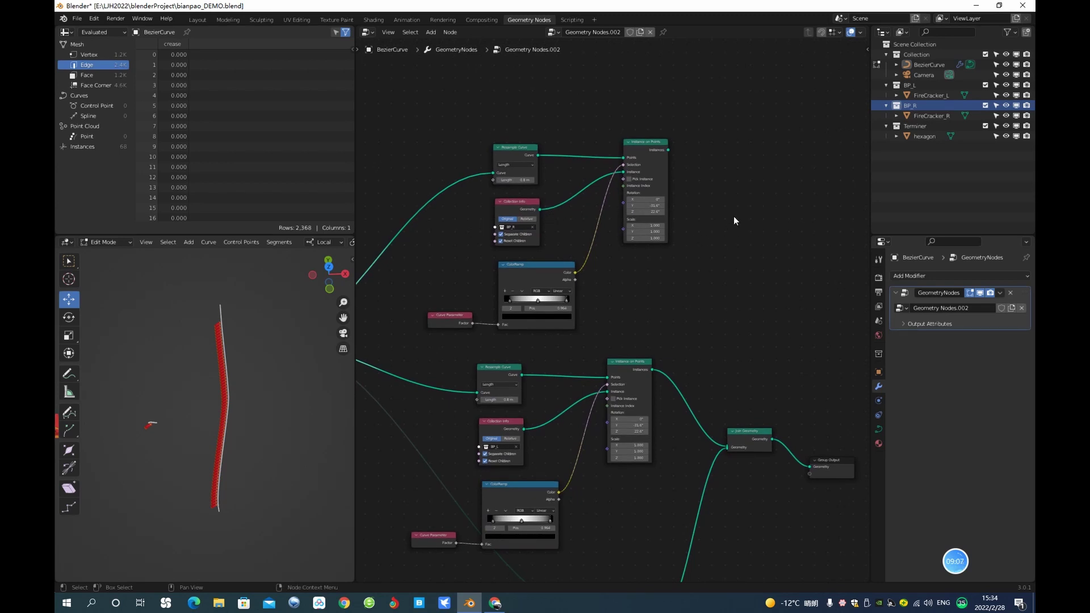
middle_drag(734, 221, 674, 206)
drag(609, 136, 709, 361)
drag(768, 450, 799, 351)
scroll(255, 324, up, 3)
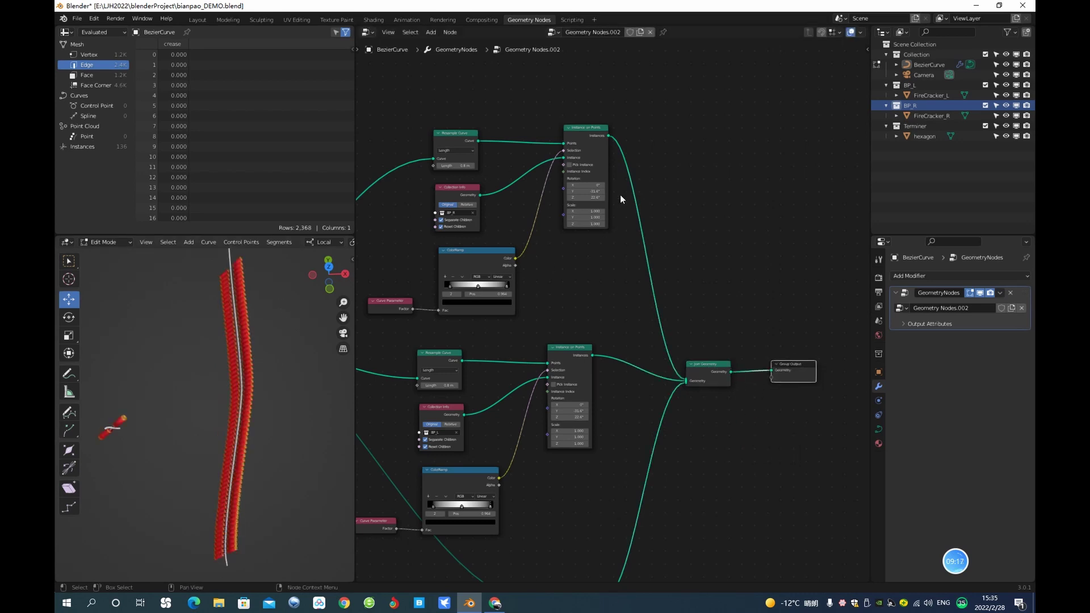
Set the duplicated Instance on Points rotation to 39° on Y and about -5.8° on Z.
scroll(615, 186, up, 4)
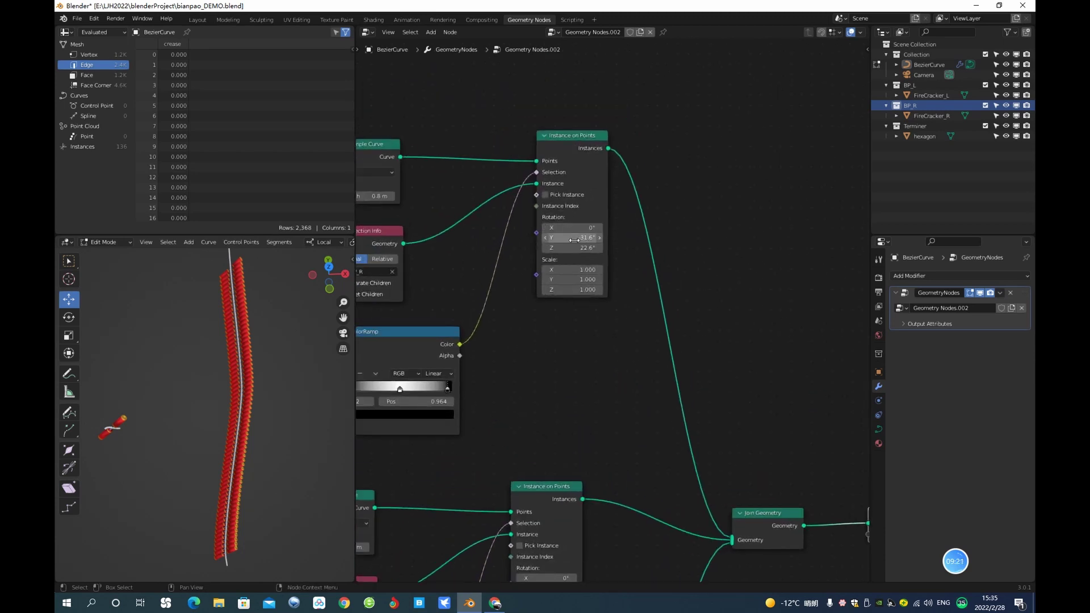
drag(575, 240, 592, 237)
middle_drag(205, 309, 216, 358)
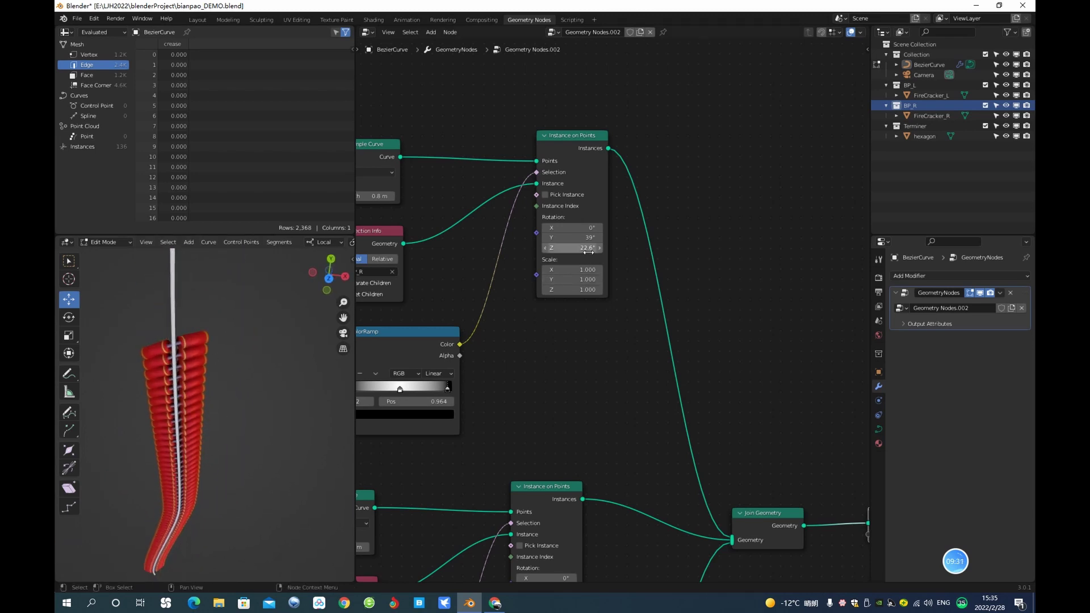
drag(570, 248, 542, 248)
middle_drag(215, 386, 228, 337)
shift+middle_drag(253, 373, 256, 343)
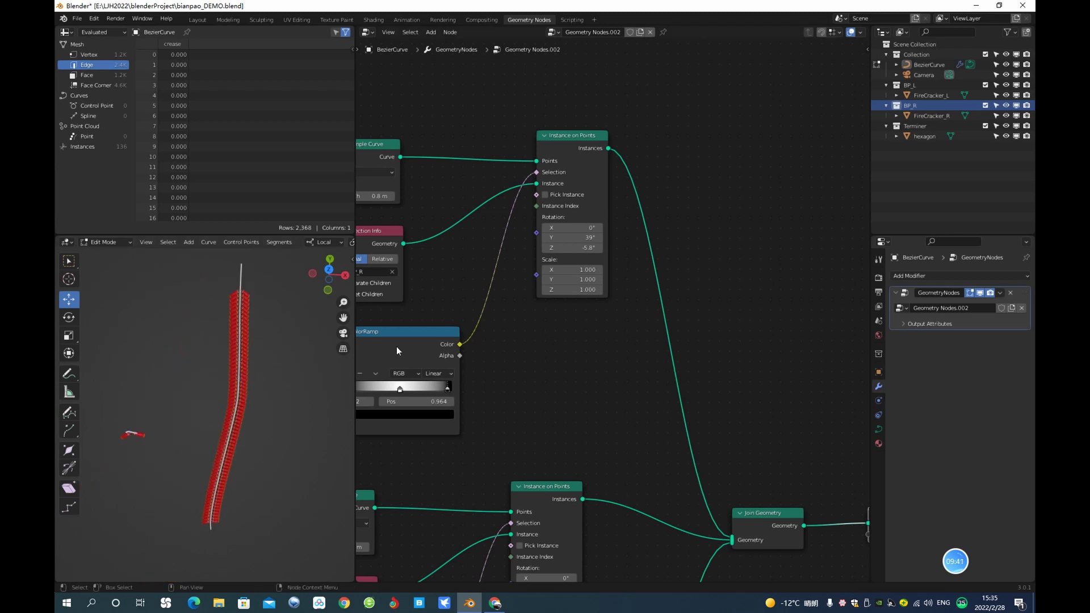
middle_drag(287, 357, 309, 409)
scroll(246, 386, up, 5)
scroll(566, 379, down, 1)
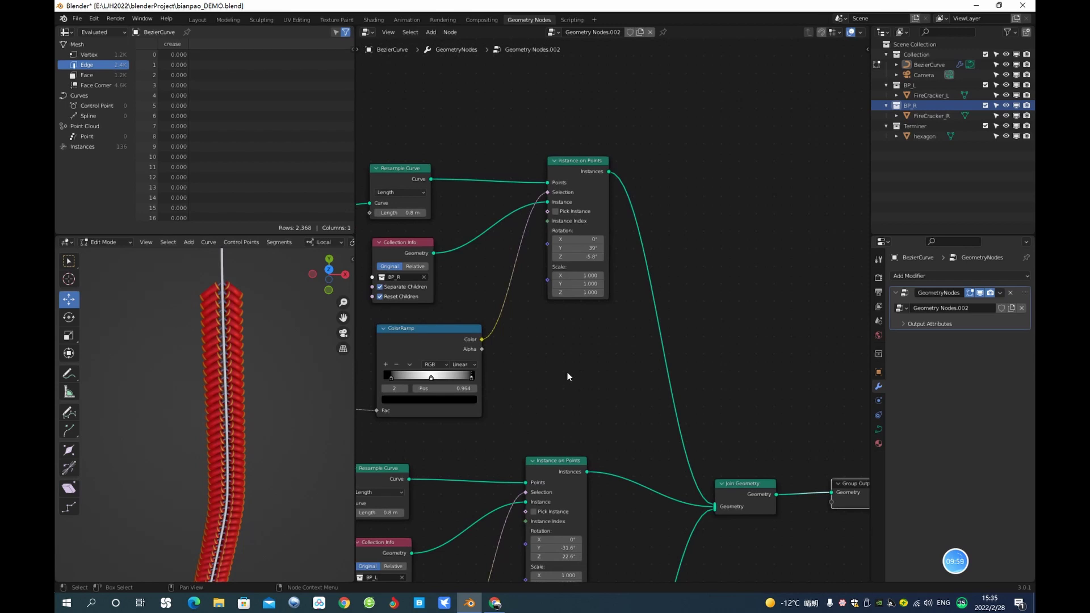
Move the upper branch's Curve Parameter and ColorRamp nodes farther away from its Instance on Points node.
scroll(566, 367, down, 1)
scroll(567, 359, down, 1)
middle_drag(579, 341, 644, 321)
drag(504, 339, 459, 327)
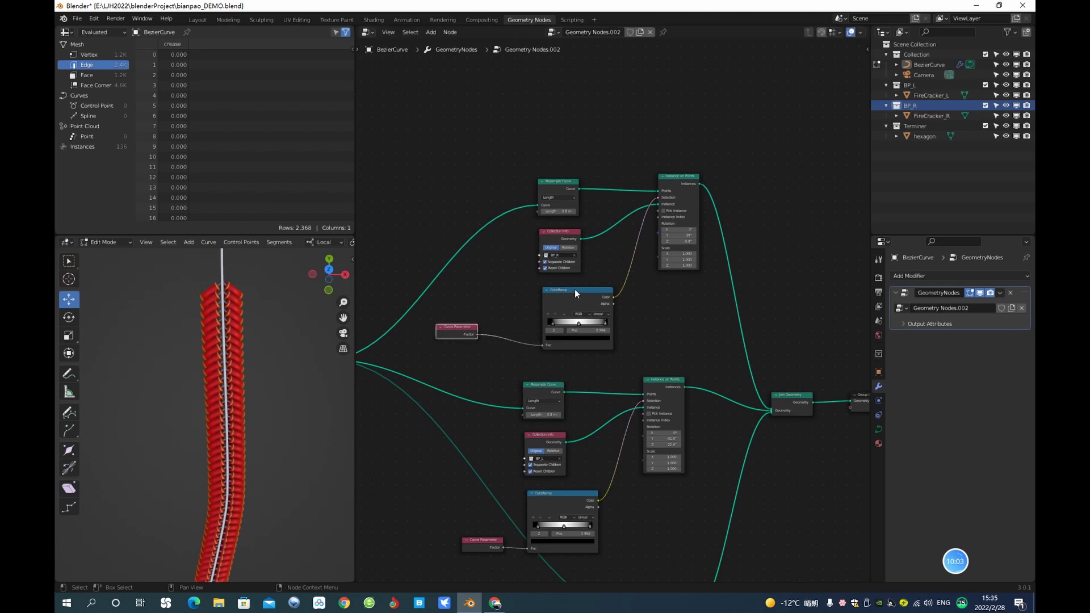
drag(575, 289, 537, 284)
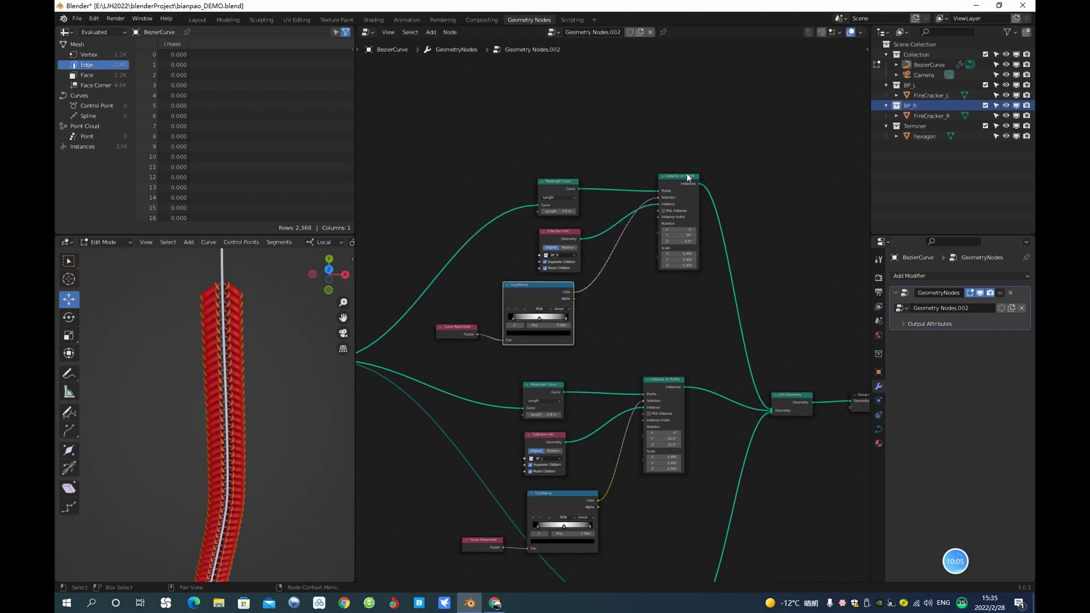
Move the upper branch's Instance on Points node slightly farther from the nodes that feed it.
drag(684, 178, 703, 170)
middle_drag(759, 356, 628, 346)
drag(633, 348, 822, 462)
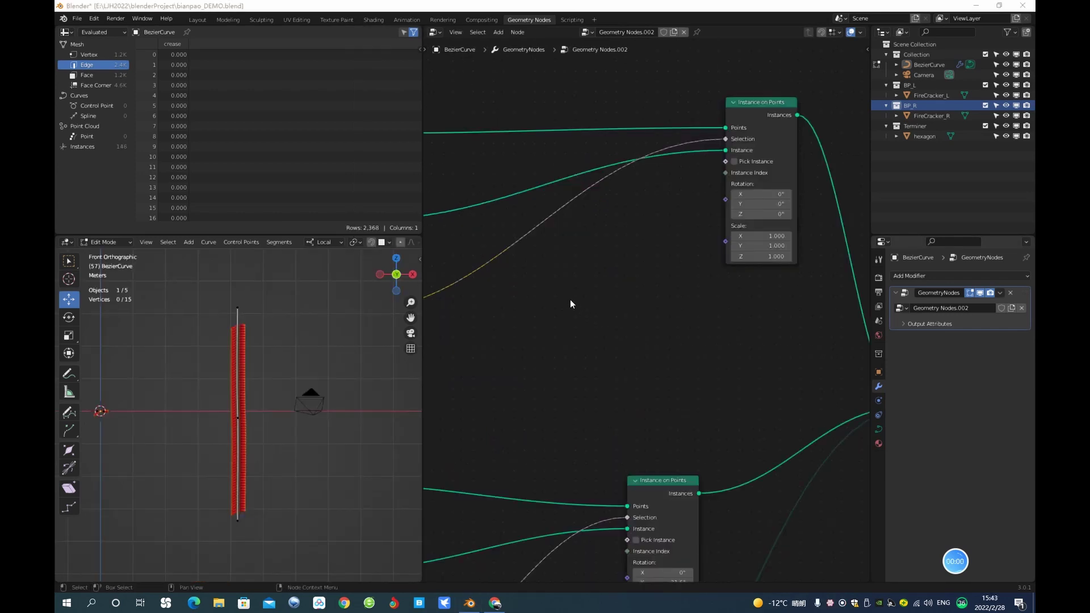
Add a Random Value node and place it beside the upper branch's Instance on Points node.
middle_drag(555, 297, 560, 294)
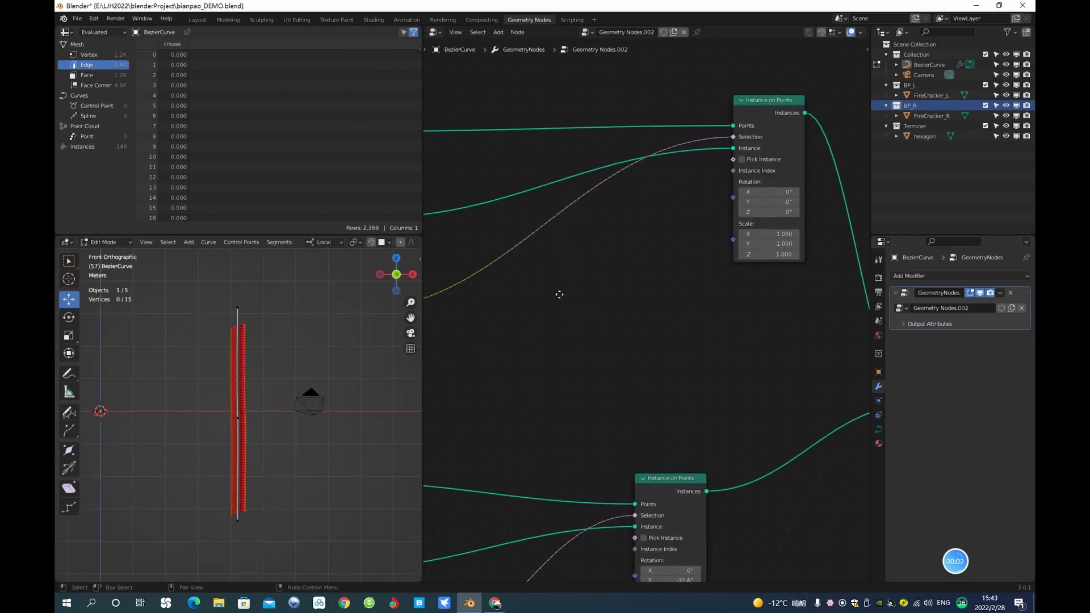
key(shift+a)
click(544, 295)
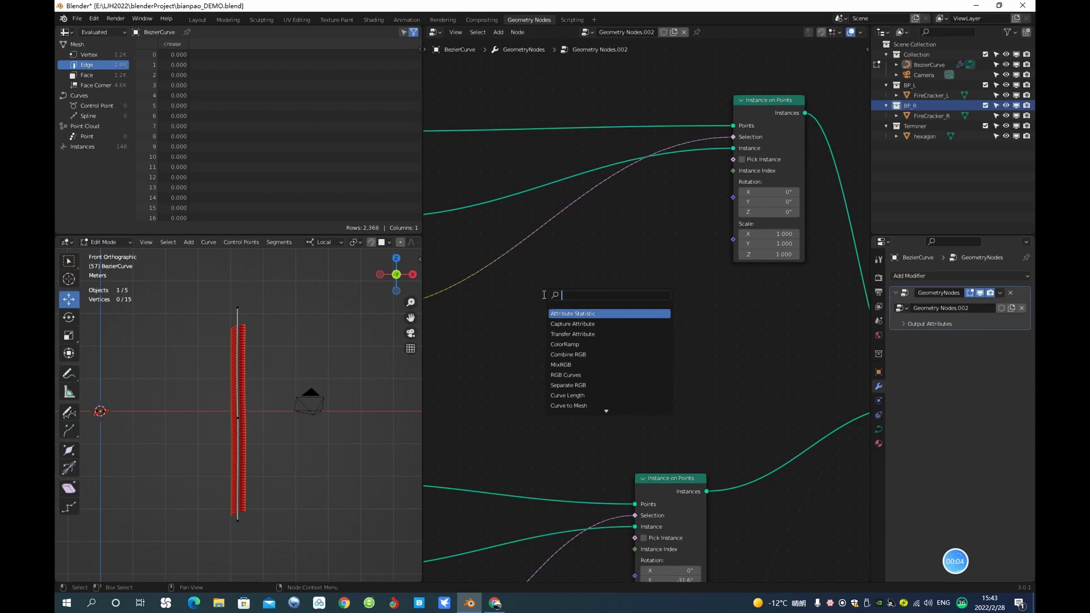
text(rando)
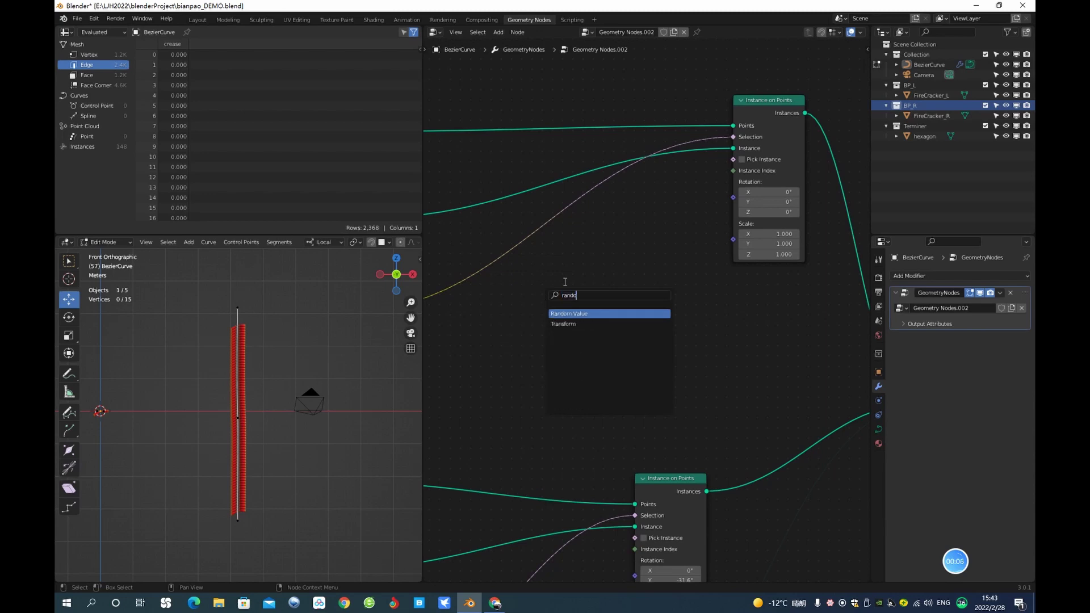
text(m)
click(599, 313)
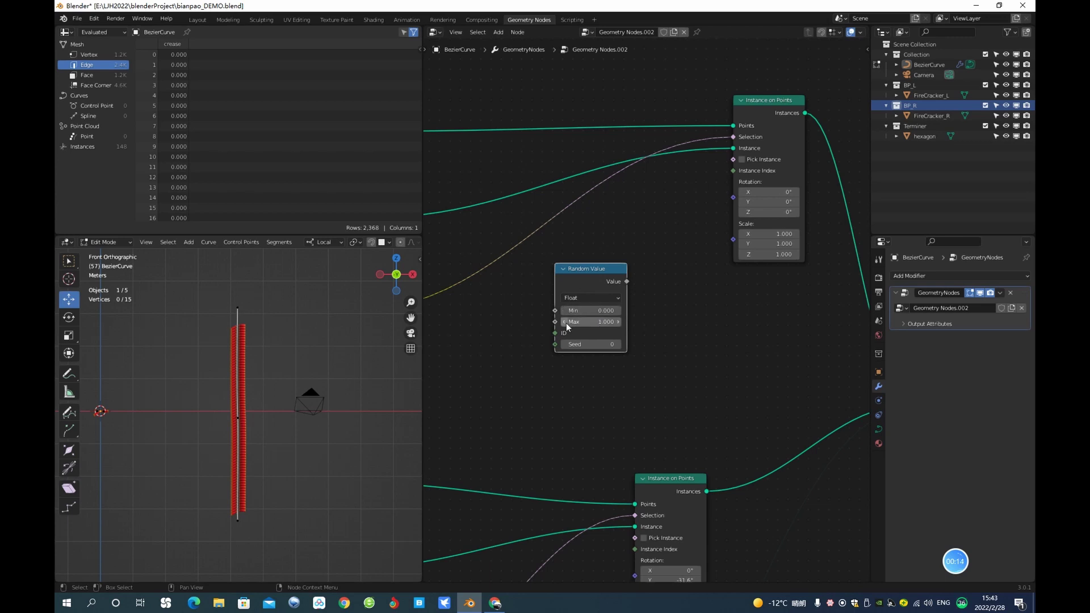
drag(594, 264, 606, 238)
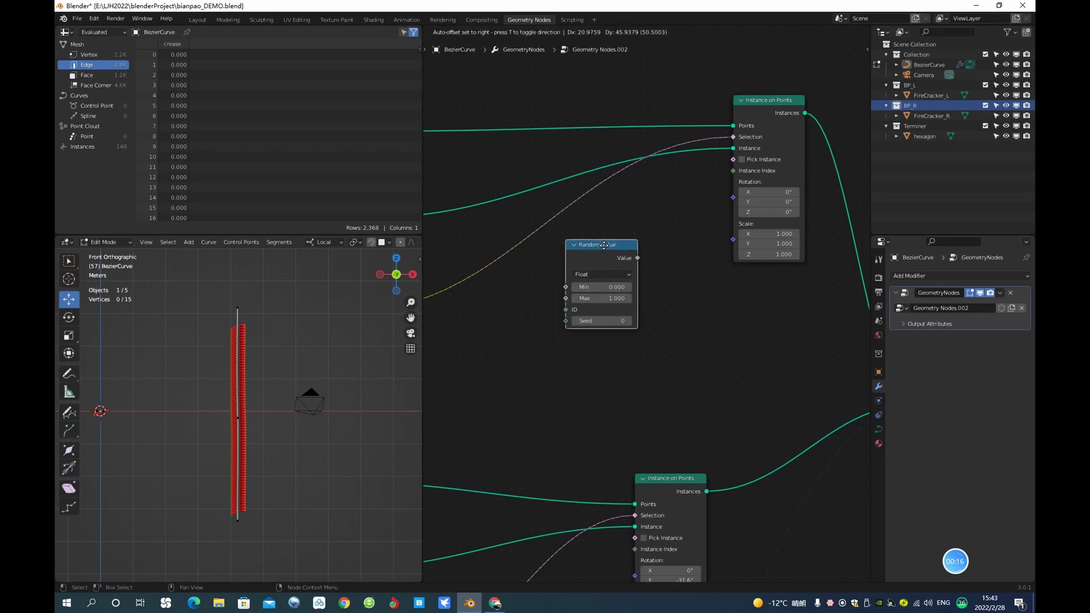
Switch the Random Value node to Vector and link its Value to the upper Instance on Points Rotation.
scroll(604, 264, up, 1)
click(600, 273)
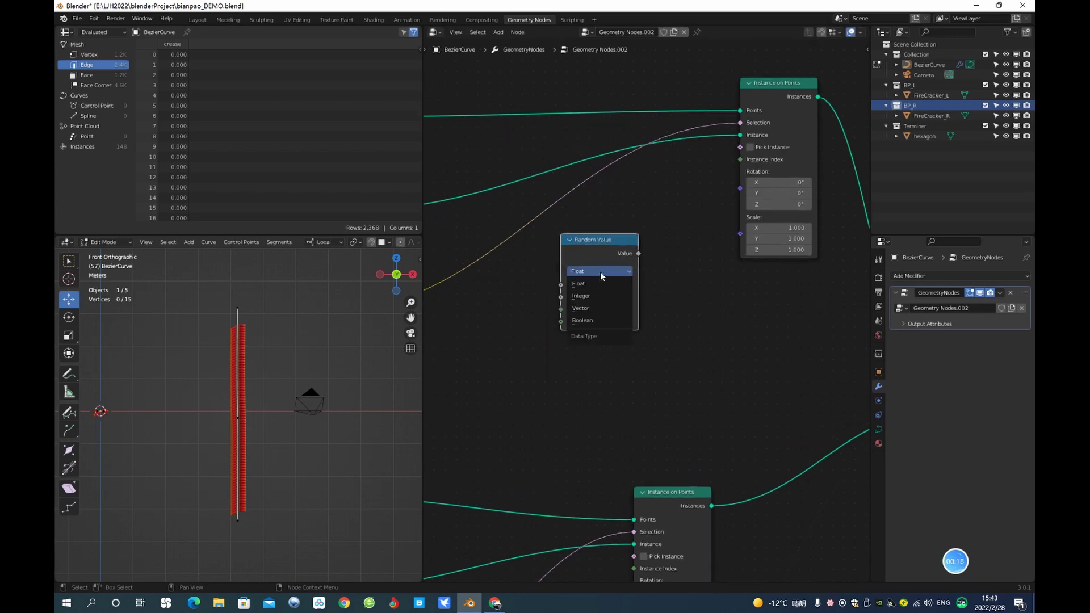
click(594, 307)
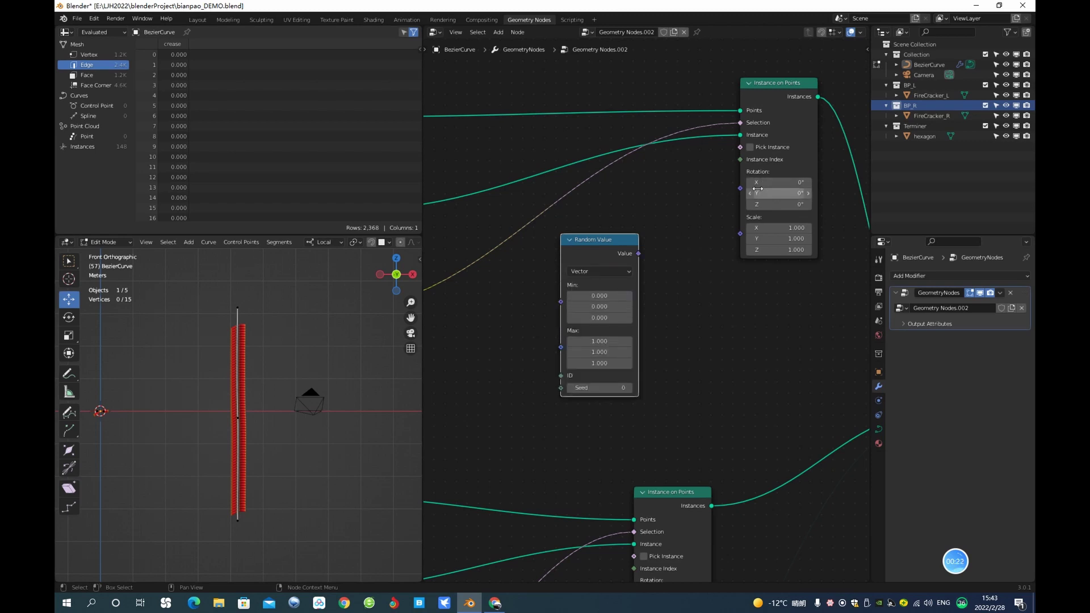
drag(615, 239, 620, 235)
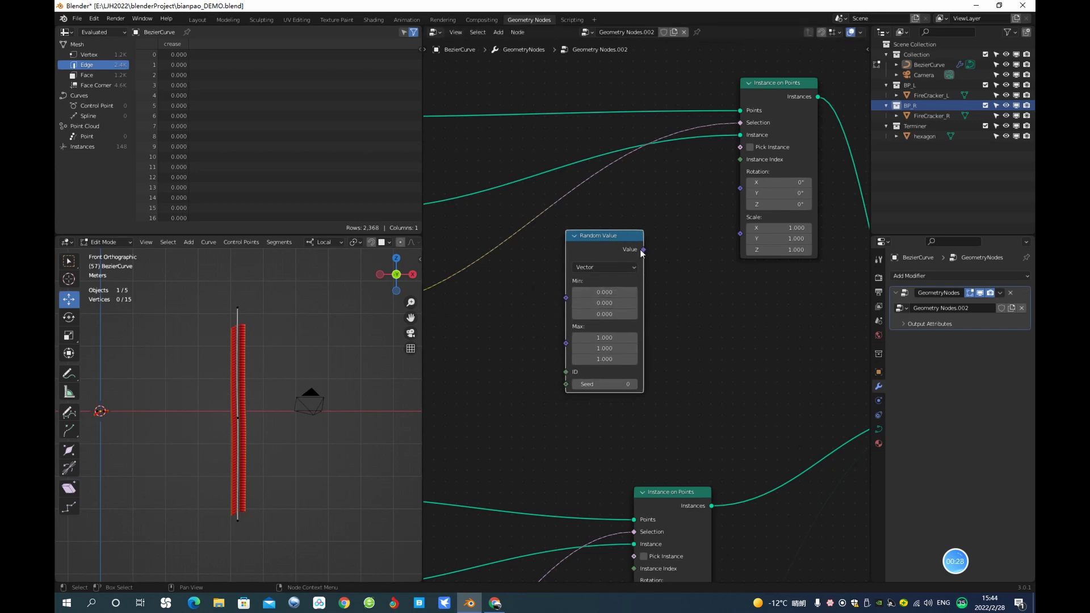
drag(642, 250, 741, 189)
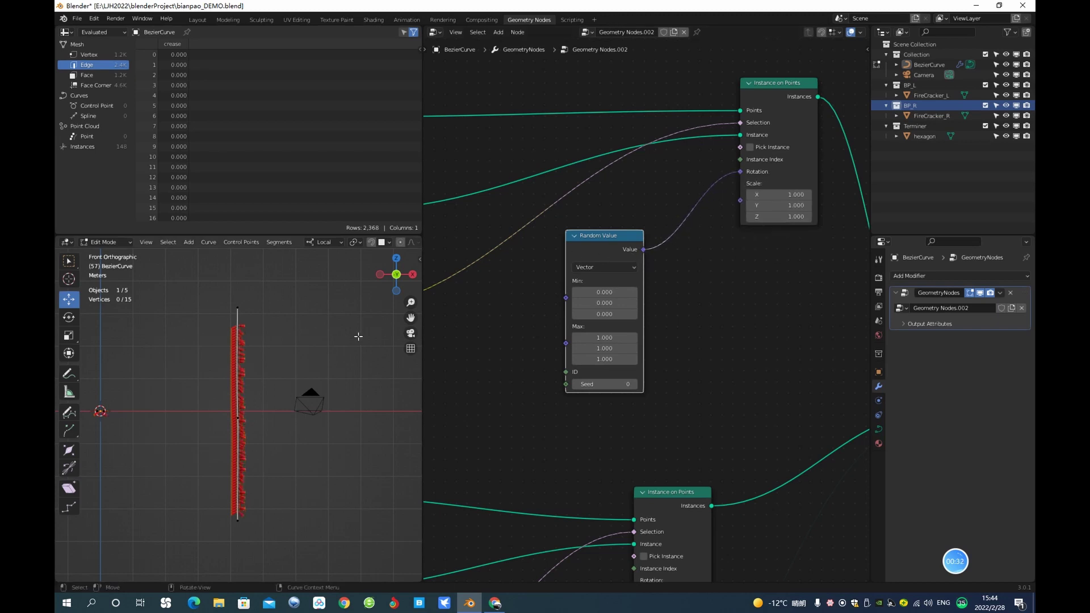
Set all three Max components of the Random Value node to 0.
scroll(256, 341, up, 5)
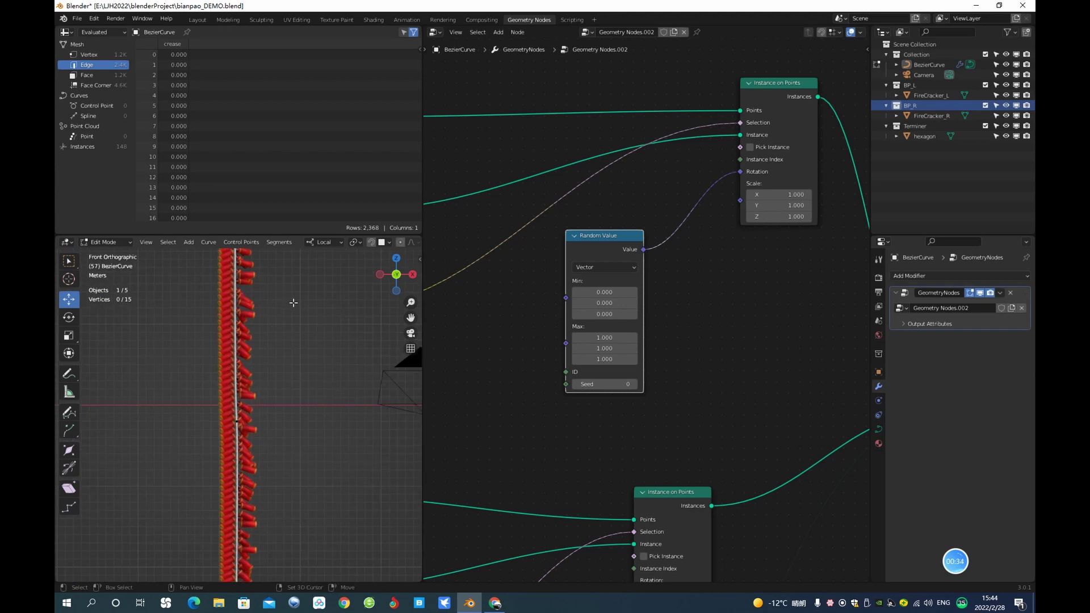
shift+middle_drag(295, 301, 325, 381)
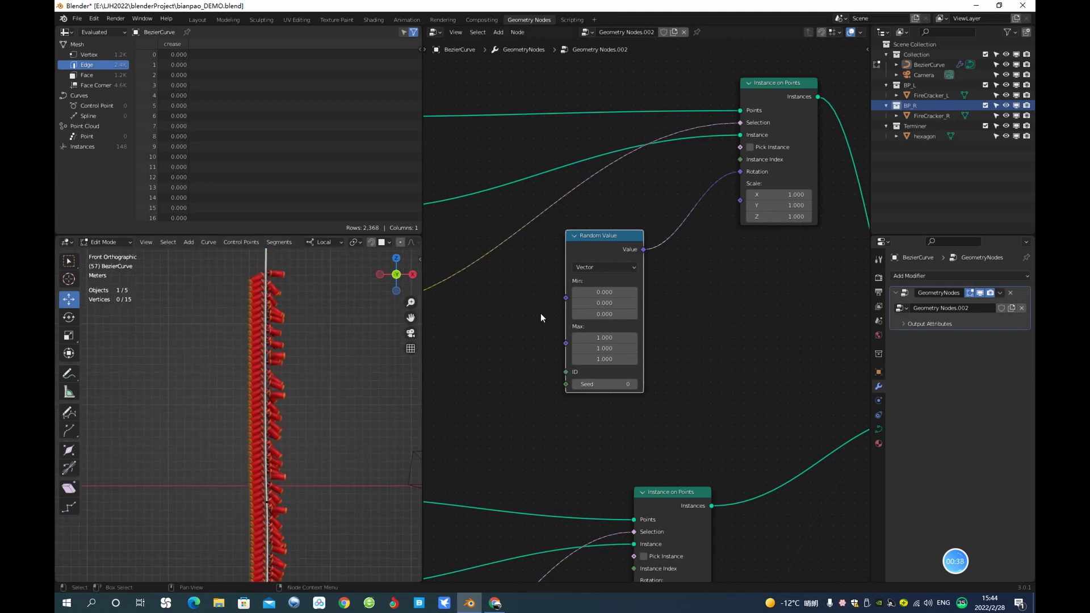
scroll(612, 329, up, 1)
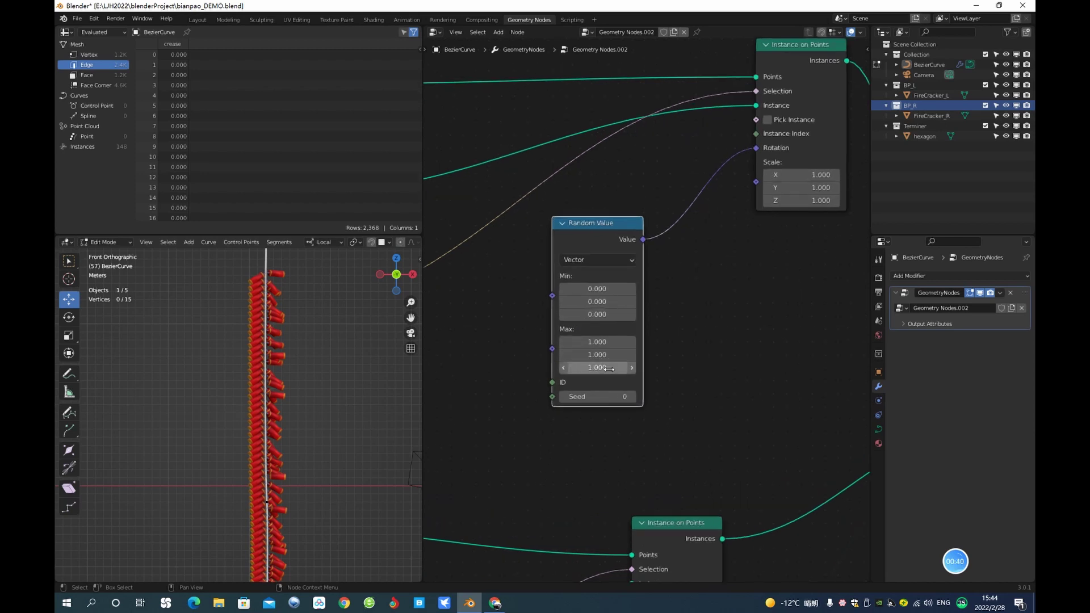
drag(606, 368, 605, 342)
text(0)
key(Return)
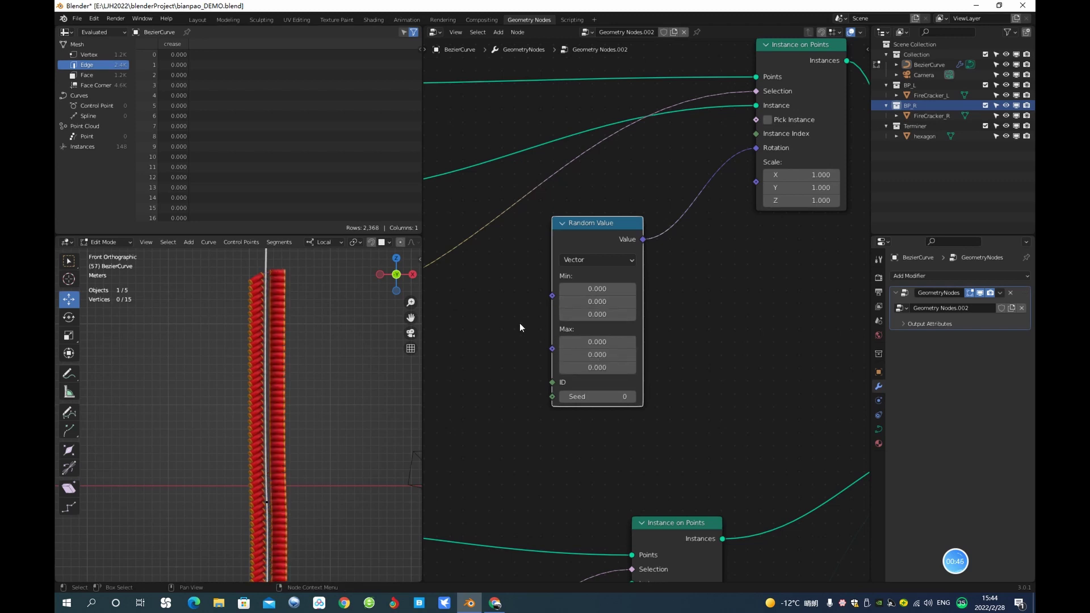
click(690, 292)
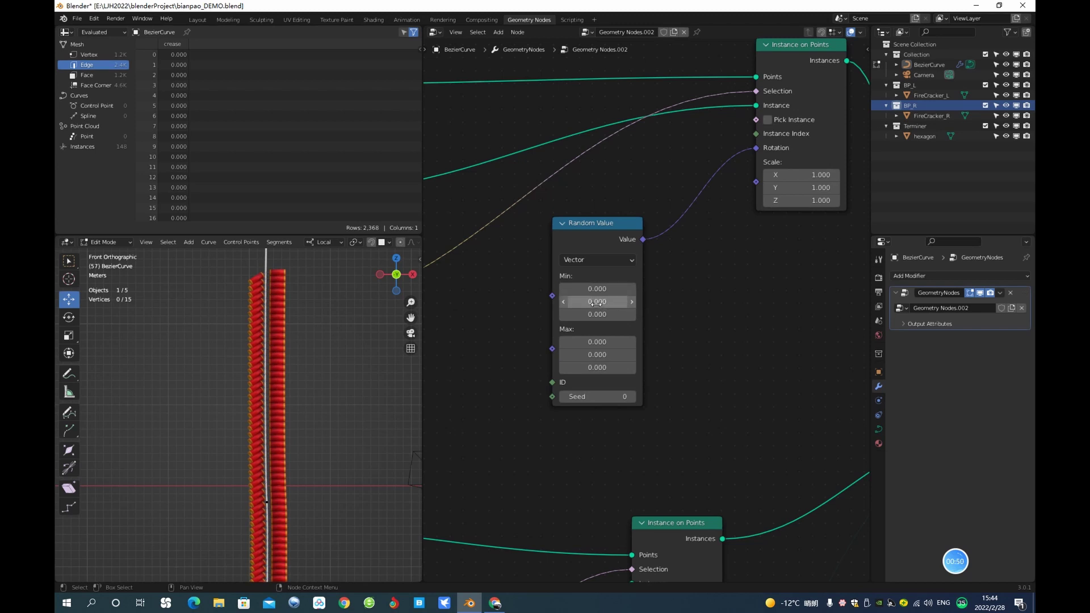
Set the Random Value node's Y range to 0.8 minimum and 1.2 maximum, and its Z range to -2.1 and 2.6.
mouse_move(595, 302)
mouse_down()
mouse_move(619, 301)
mouse_move(609, 302)
mouse_up()
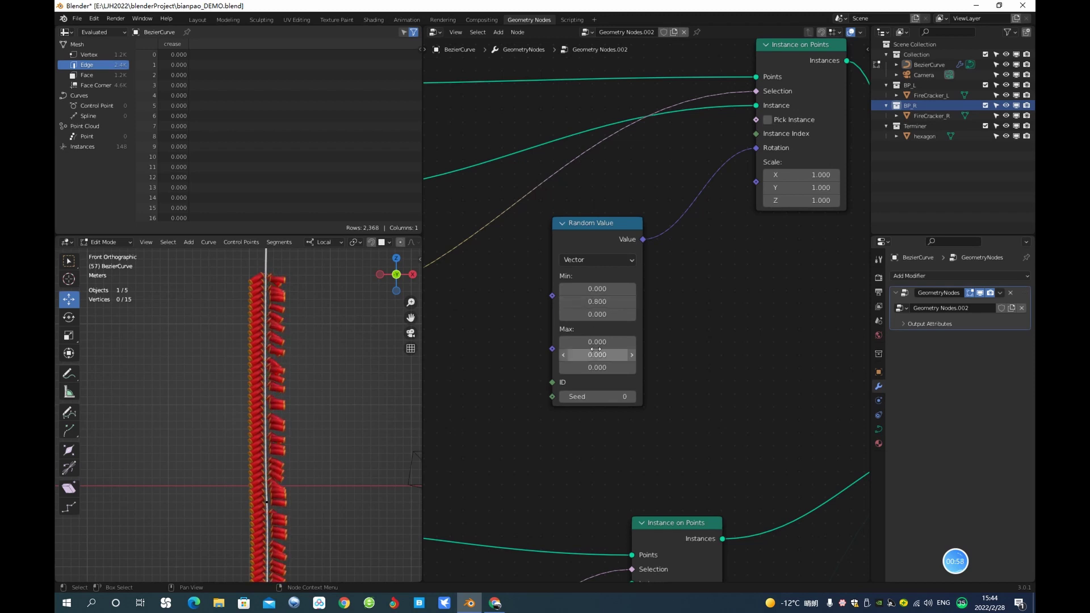
drag(595, 355, 617, 355)
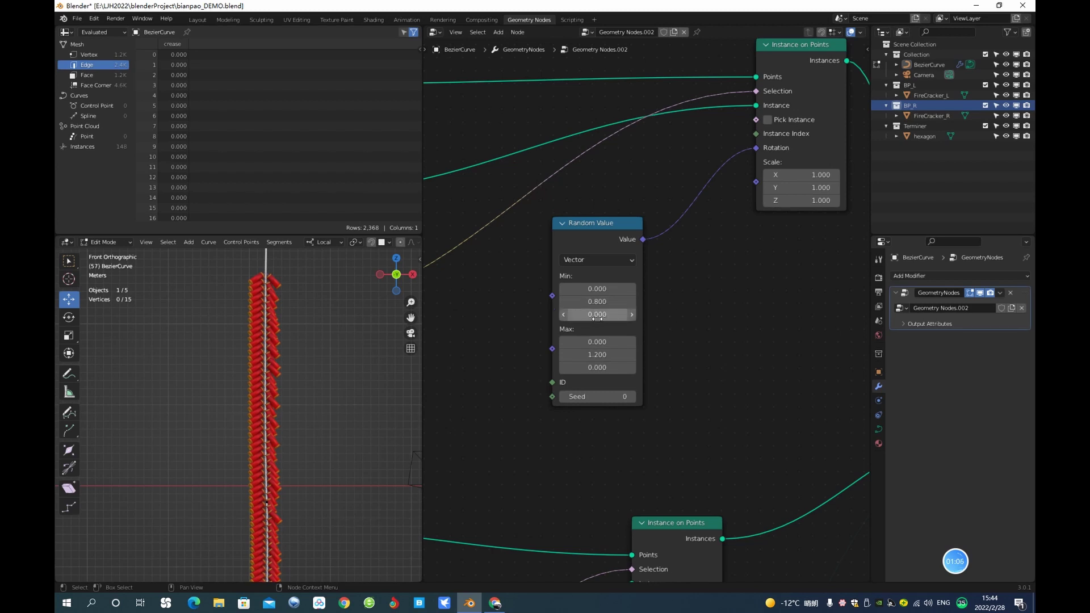
mouse_move(596, 314)
mouse_down()
mouse_move(584, 314)
mouse_move(608, 314)
mouse_up()
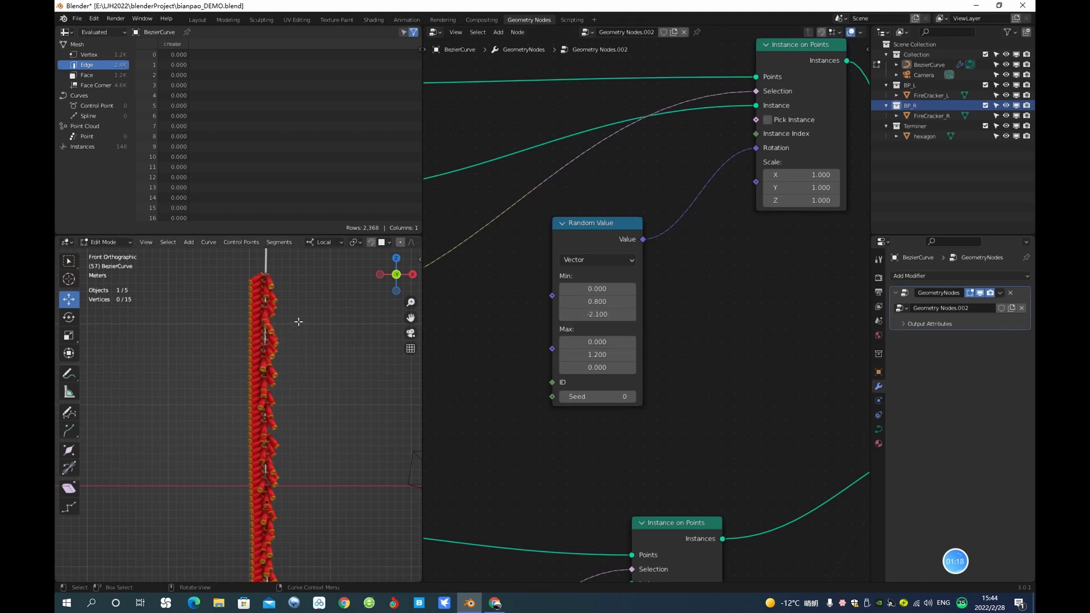
drag(596, 368, 645, 368)
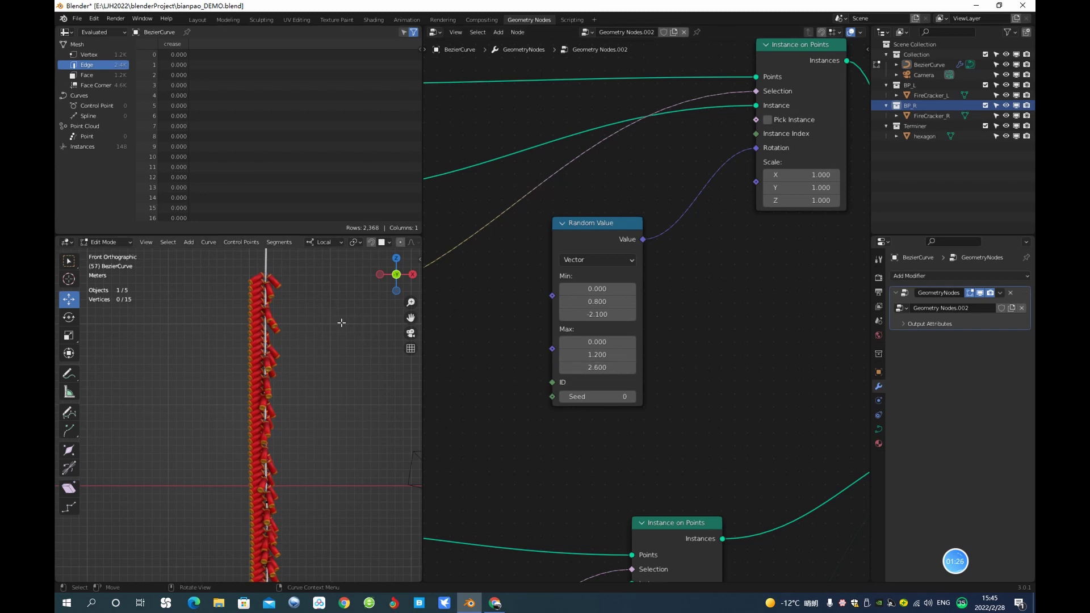
Adjust the Random Value node's Z range to -1.9 minimum and 3.0 maximum.
middle_drag(325, 313, 176, 377)
drag(596, 369, 568, 369)
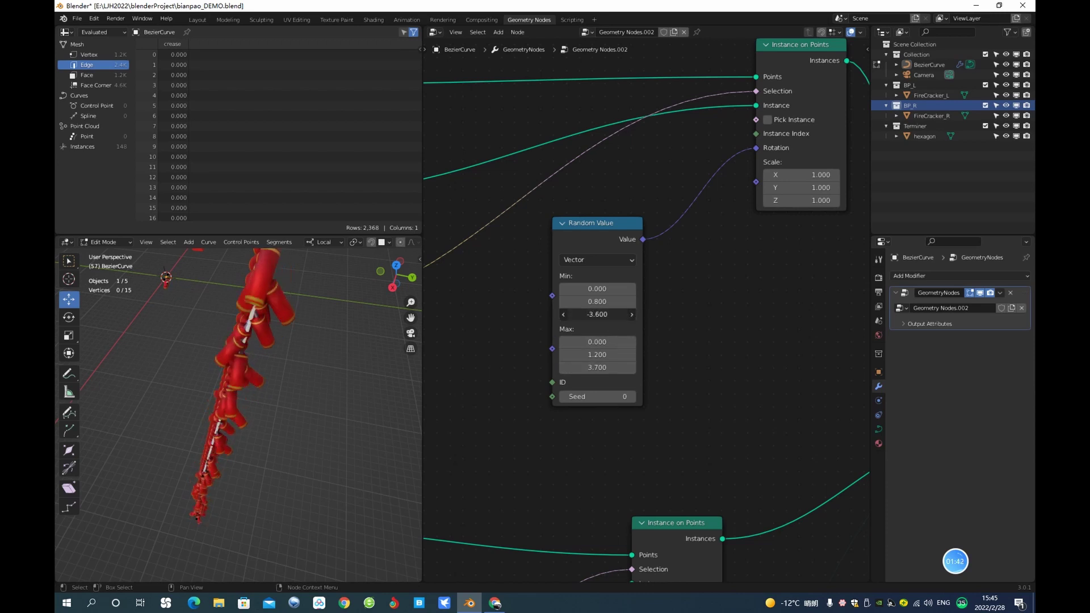
drag(598, 314, 628, 314)
middle_drag(346, 372, 361, 474)
drag(591, 371, 568, 371)
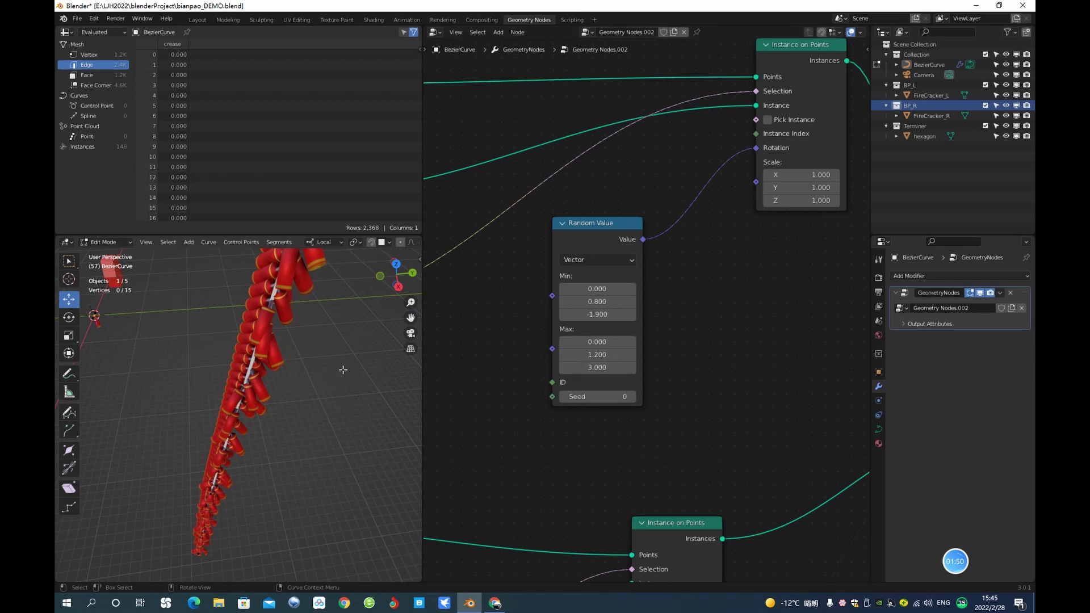
mouse_move(323, 370)
middle_down()
mouse_move(304, 378)
mouse_move(341, 370)
mouse_move(320, 371)
middle_up()
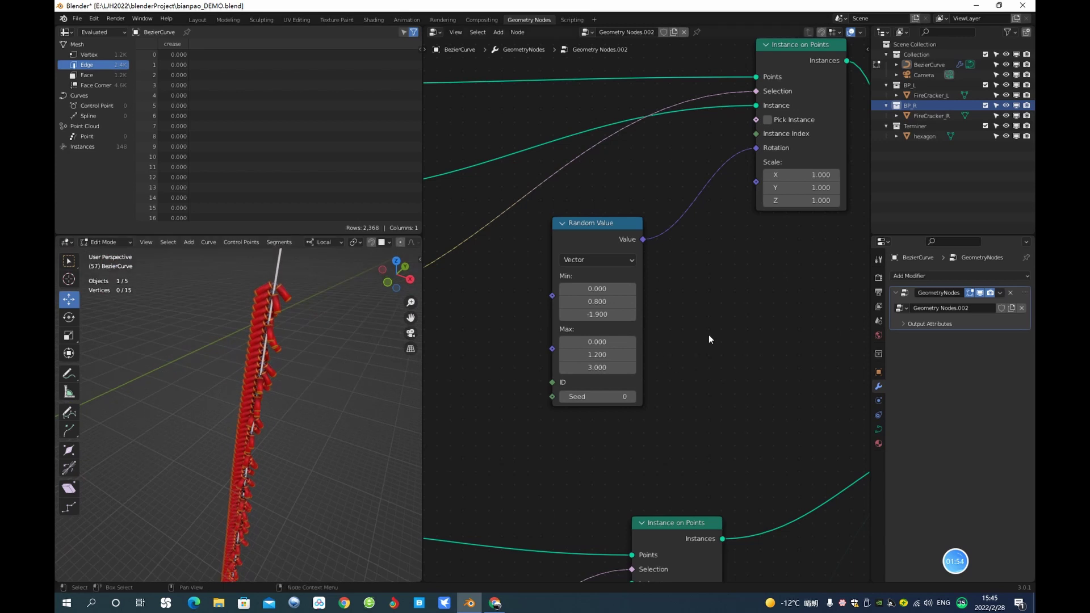
Duplicate the Random Value node and place the copy beside the lower branch's Instance on Points node.
scroll(709, 306, down, 2)
scroll(647, 301, down, 1)
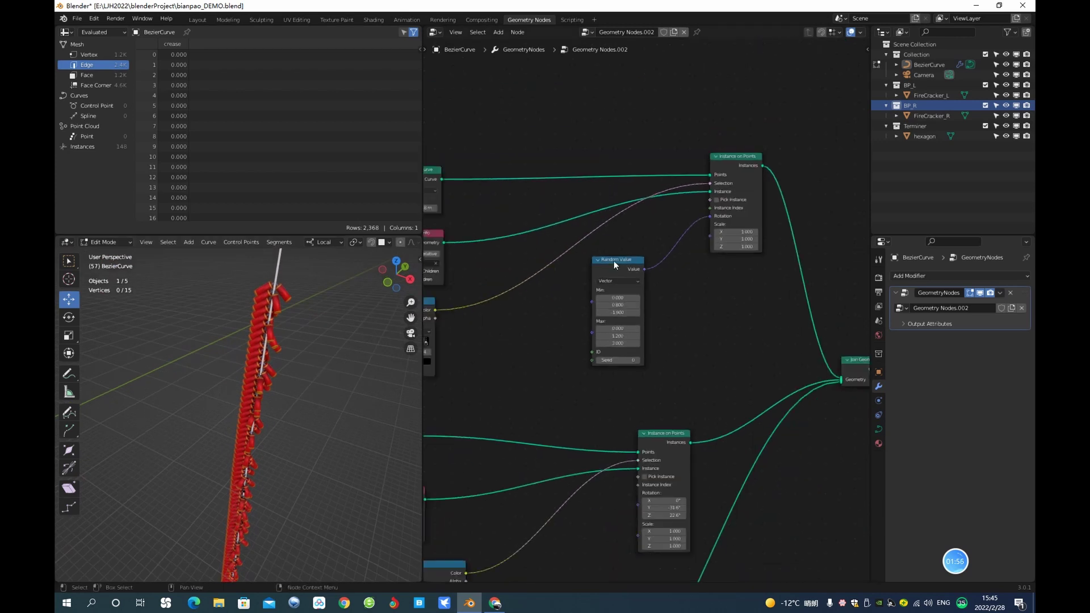
click(624, 263)
middle_drag(691, 328, 711, 213)
key(shift+d)
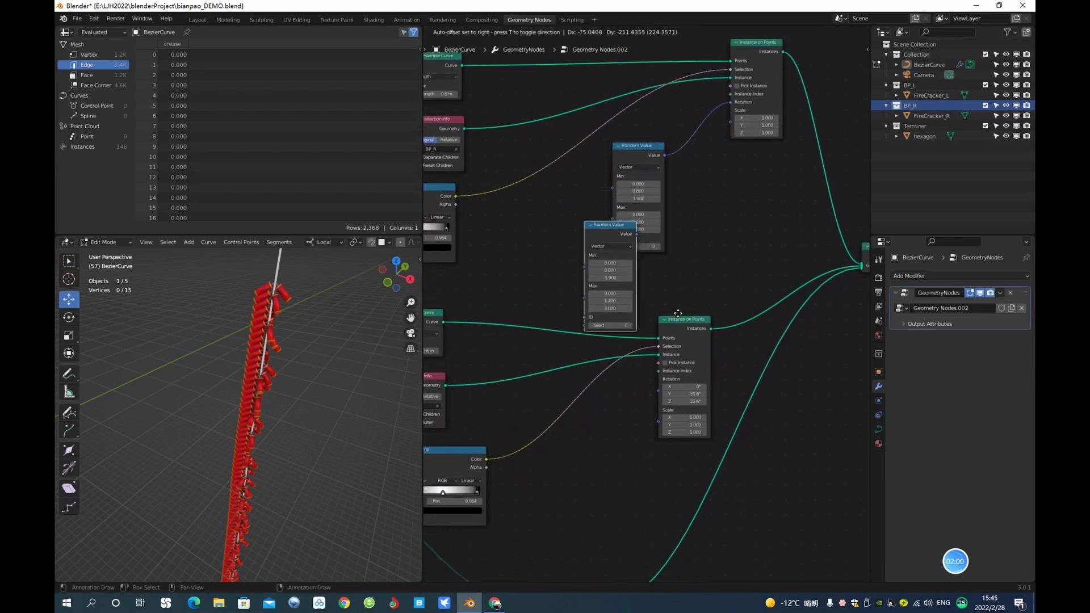
click(675, 503)
middle_drag(674, 464, 632, 374)
scroll(630, 375, up, 2)
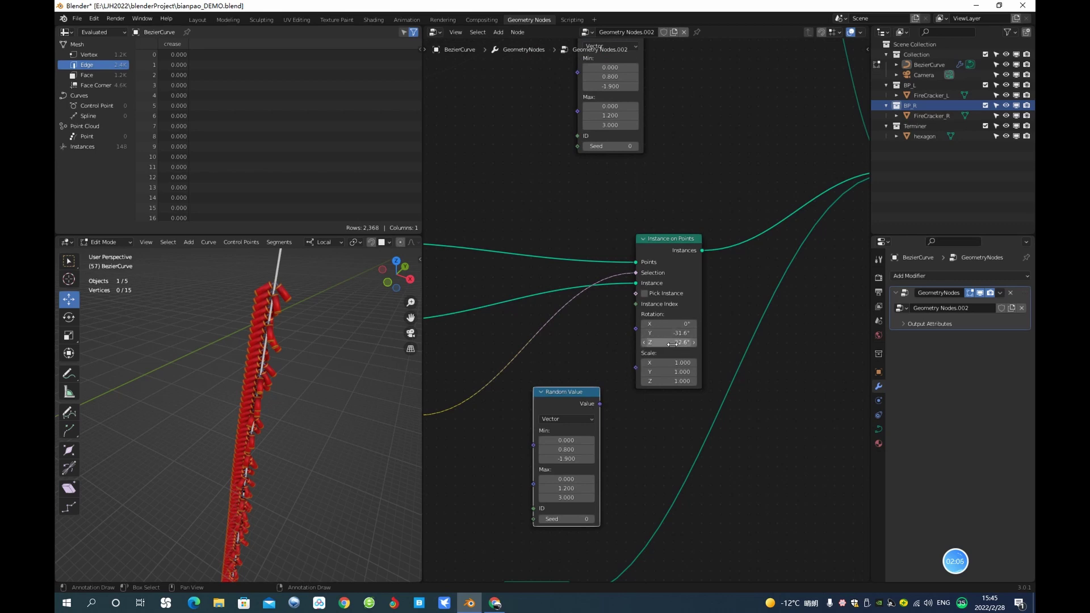
Reset the lower Instance on Points rotation to 0° on all three axes.
click(676, 324)
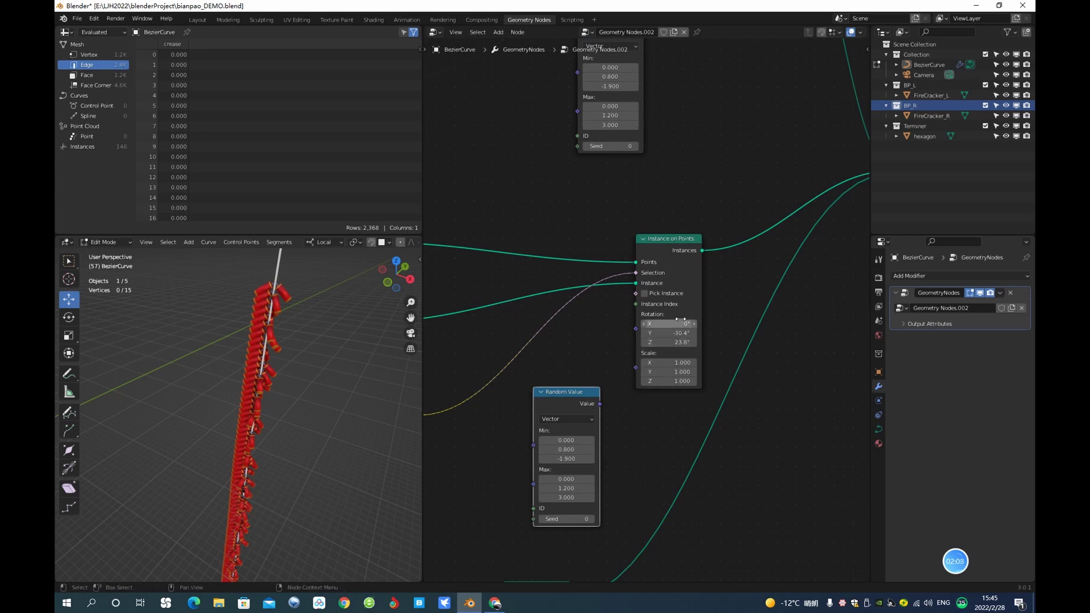
key(BackSpace)
key(Return)
drag(673, 342, 673, 323)
text(0)
key(Return)
Move the duplicated Random Value node slightly away from Instance on Points and set all its Min and Max components to 0.
drag(565, 392, 551, 380)
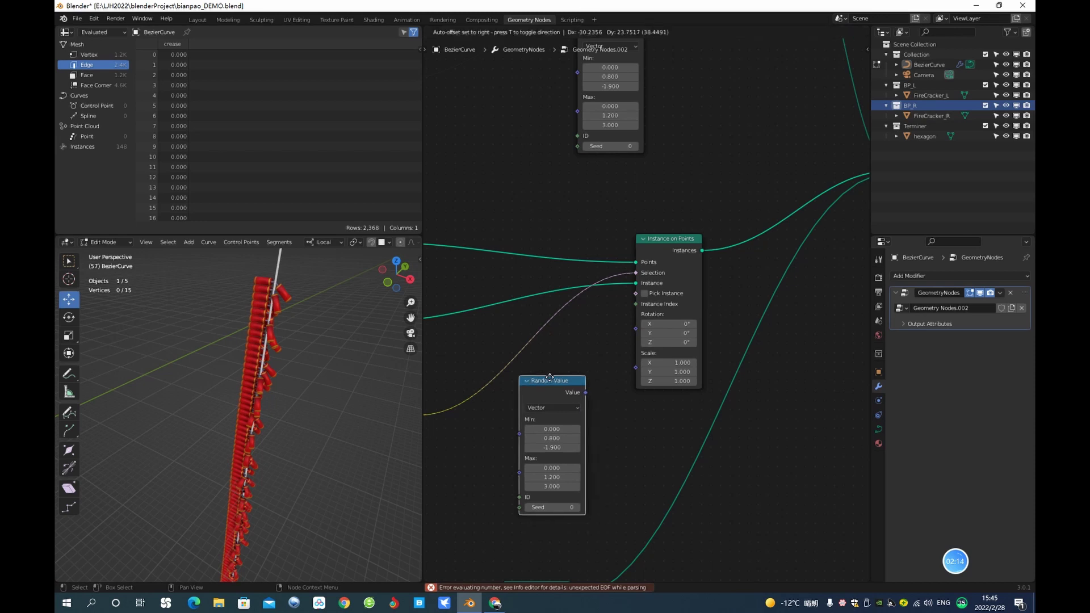
drag(552, 448, 552, 429)
text(0)
key(Return)
drag(550, 486, 550, 468)
text(0)
key(Return)
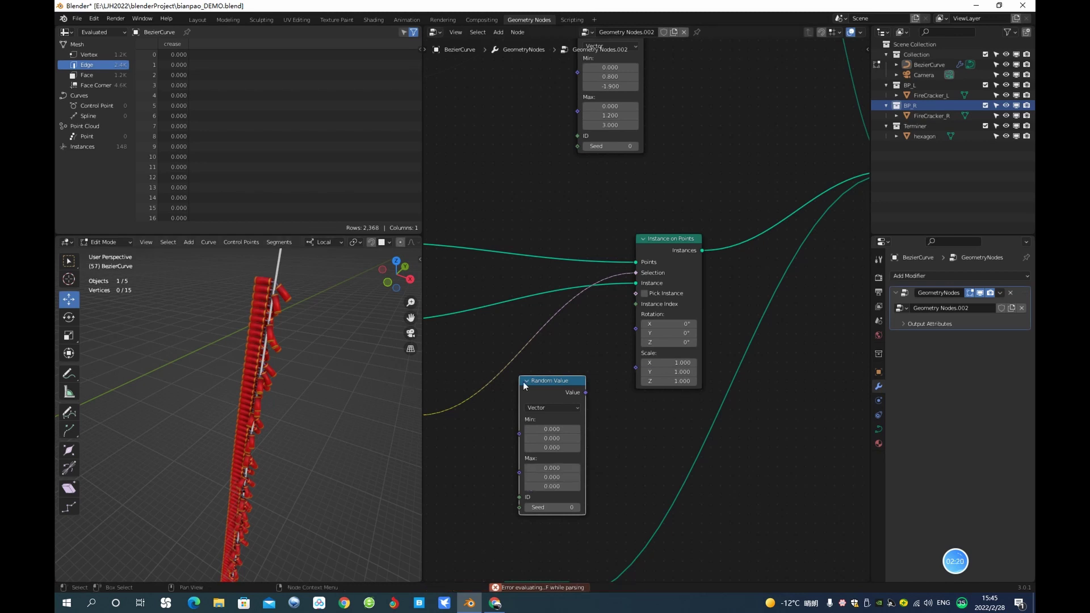
Link the duplicated Random Value node's Value to the lower Instance on Points Rotation.
drag(586, 392, 637, 327)
mouse_move(313, 353)
middle_down()
mouse_move(347, 339)
mouse_move(358, 348)
mouse_move(333, 353)
middle_up()
scroll(332, 347, down, 1)
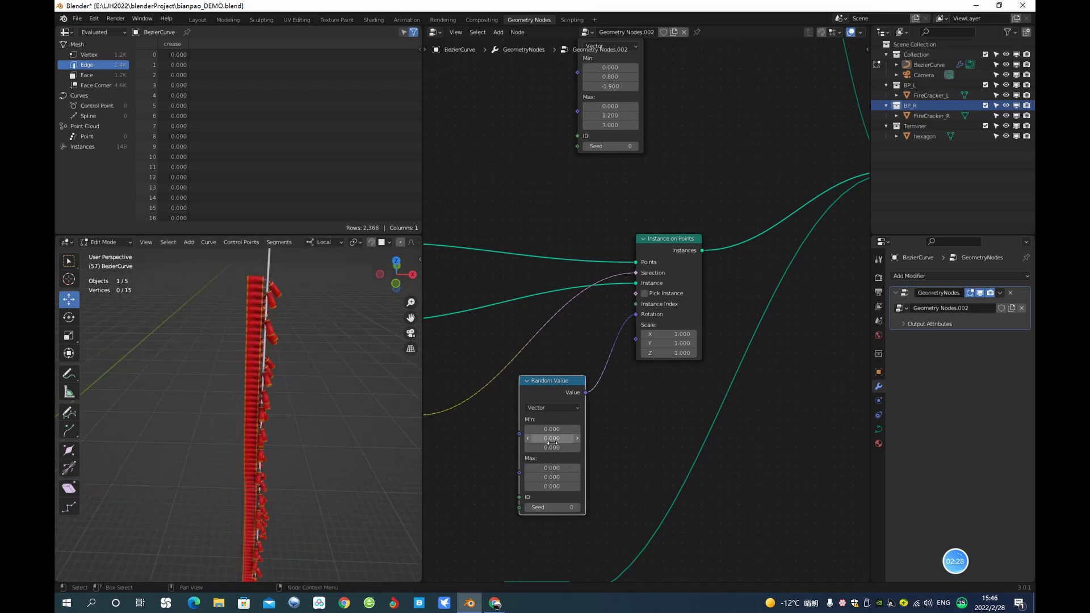
Set the duplicated Random Value node's Min to -0.8 on Y and -2.4 on Z, and its Max to -1.1 on Y and 2.0 on Z.
drag(562, 439, 517, 438)
drag(559, 477, 522, 477)
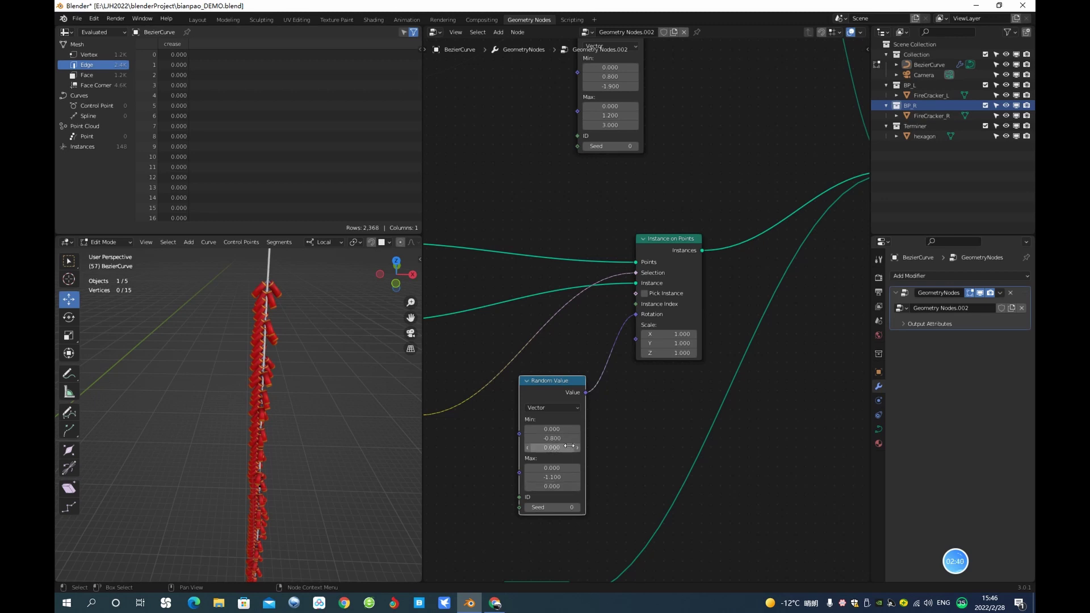
drag(560, 448, 460, 448)
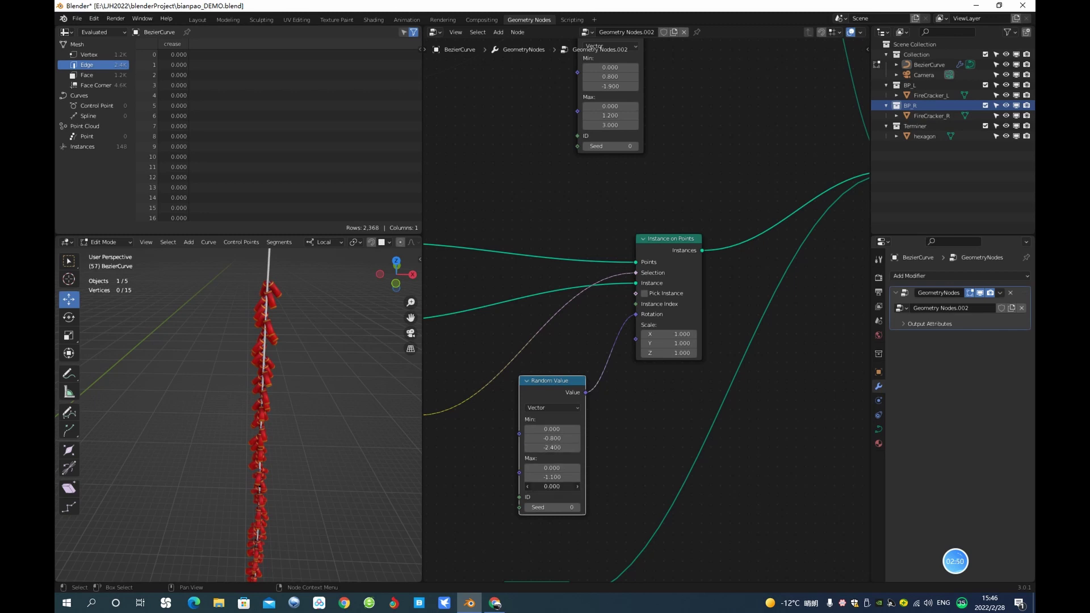
drag(552, 486, 574, 487)
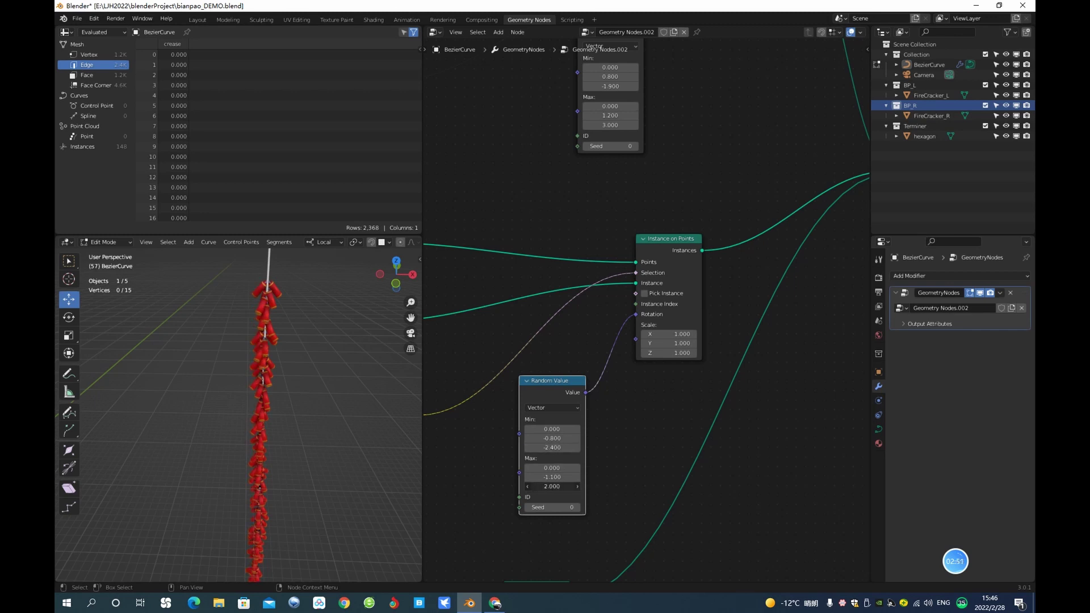
middle_drag(309, 340, 331, 326)
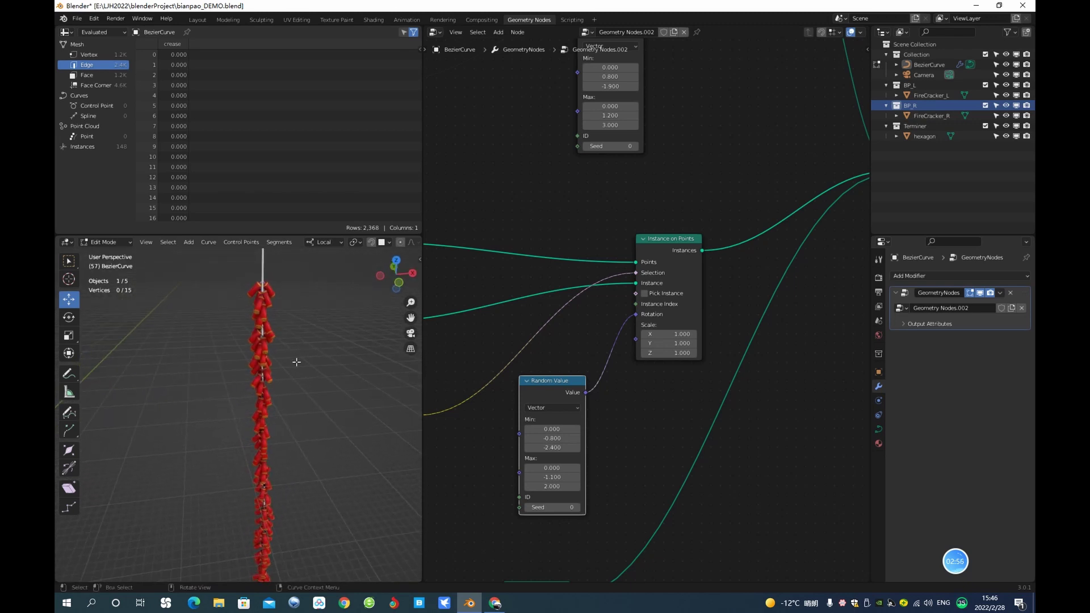
middle_drag(296, 361, 298, 335)
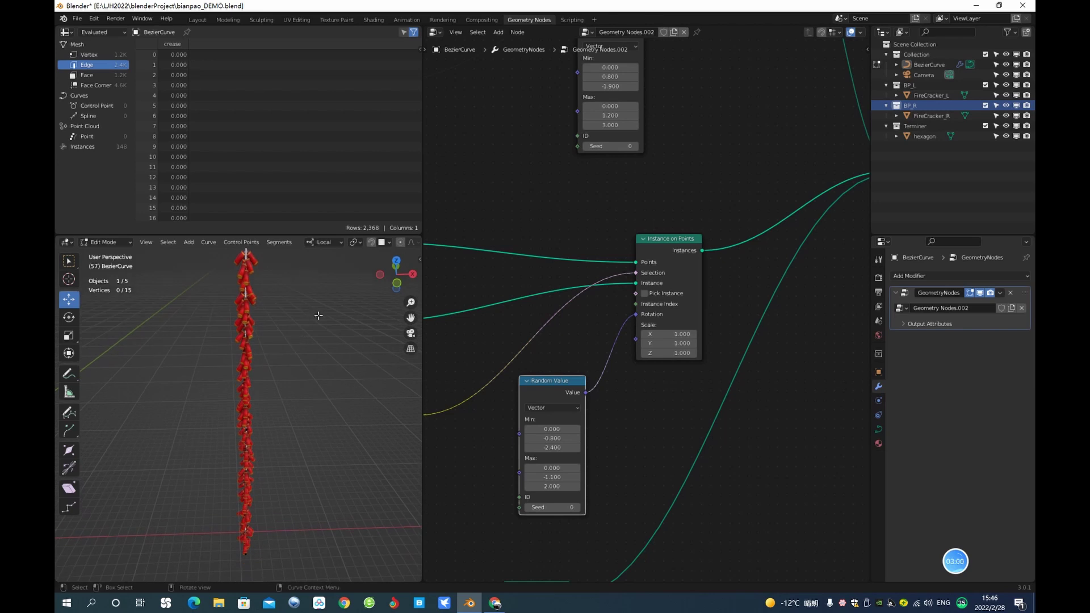
middle_drag(324, 312, 324, 348)
click(716, 335)
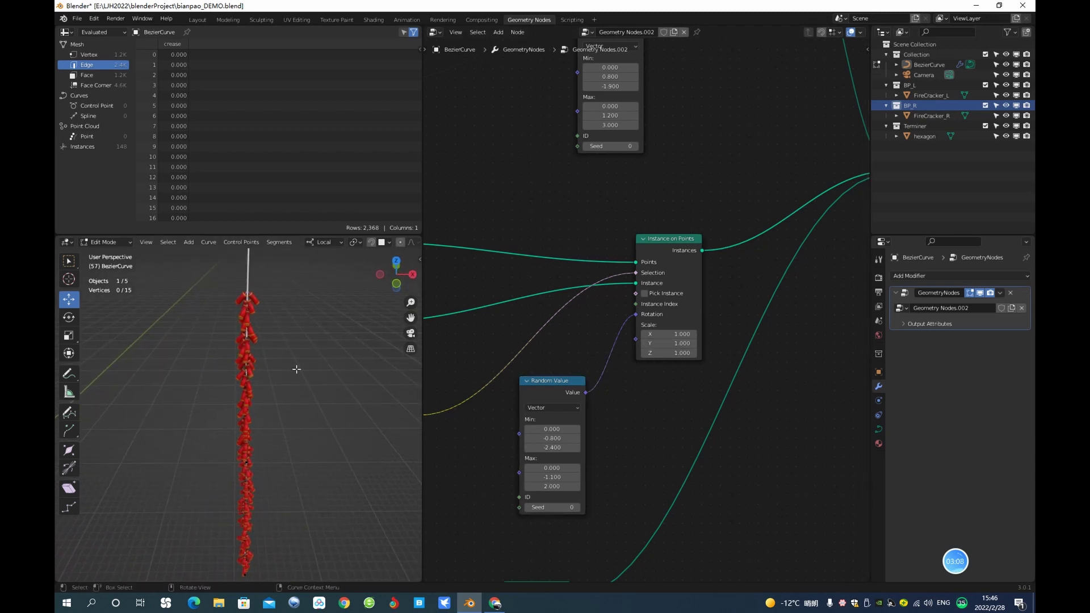
Add an Instance on Points node above the uppermost Resample Curve node.
scroll(237, 372, down, 4)
middle_drag(120, 434, 316, 345)
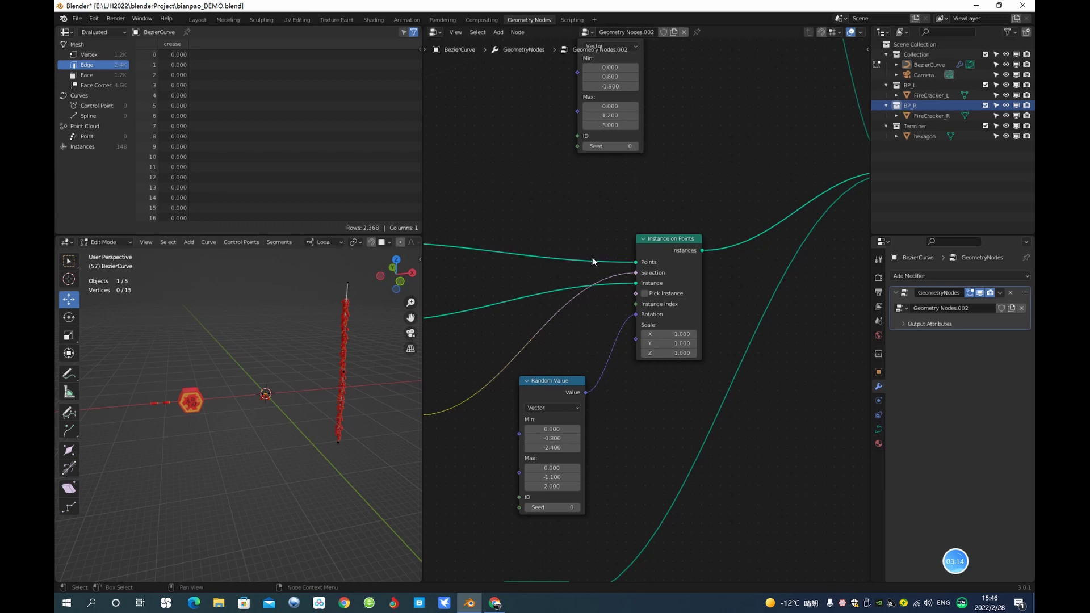
key(Home)
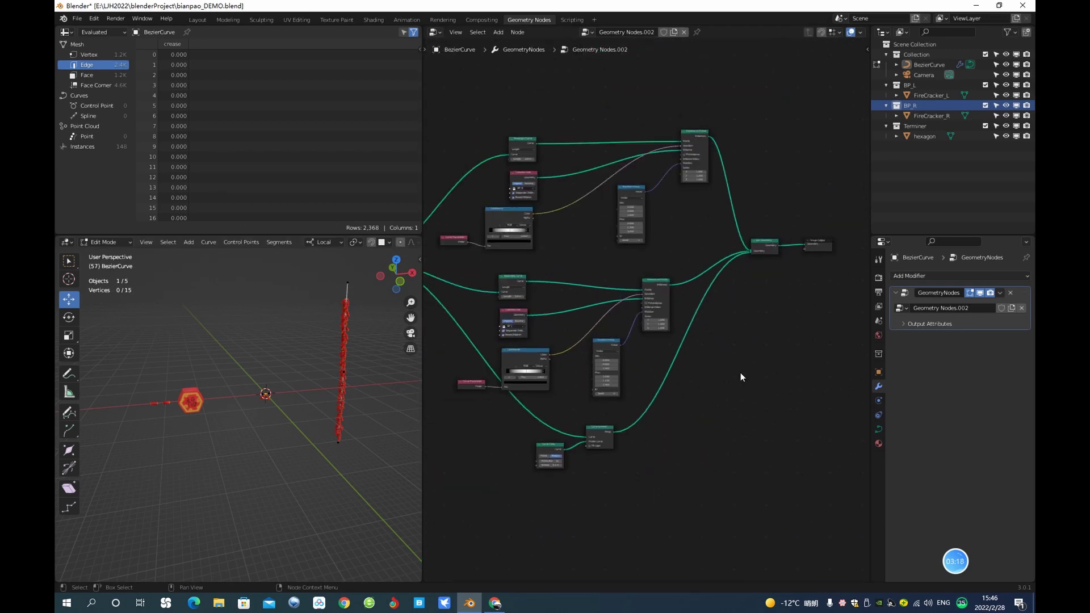
ctrl+scroll(737, 383, up, 6)
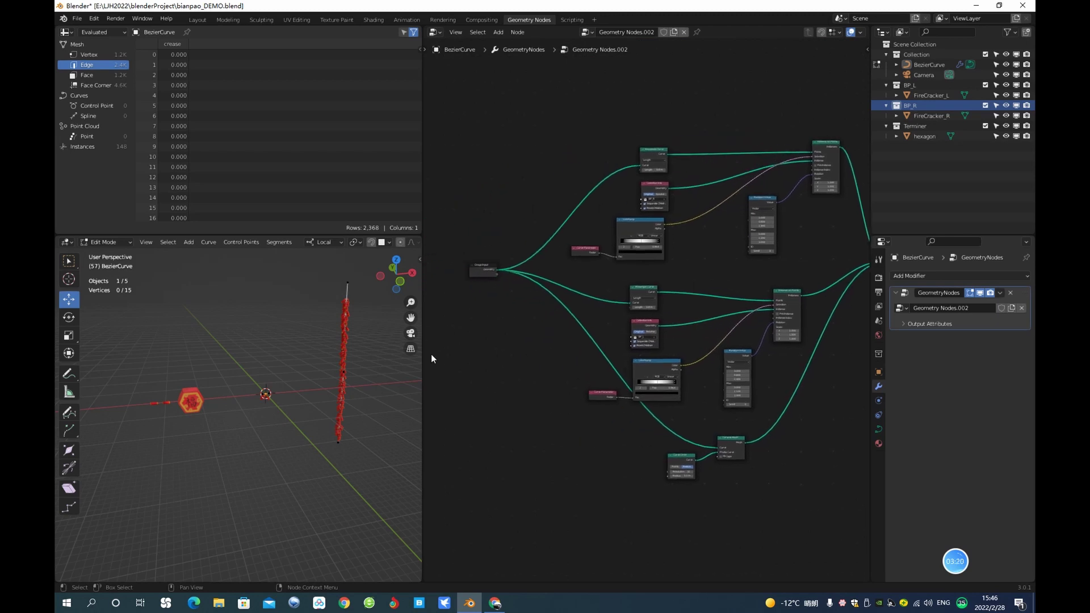
middle_drag(366, 326, 333, 355)
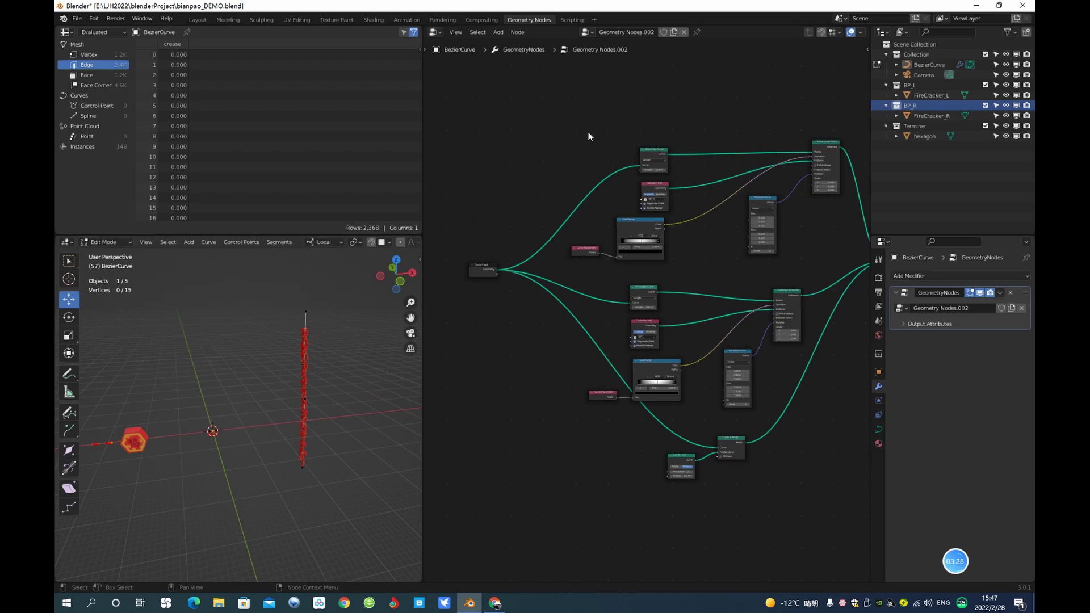
middle_drag(606, 137, 584, 199)
scroll(574, 187, up, 2)
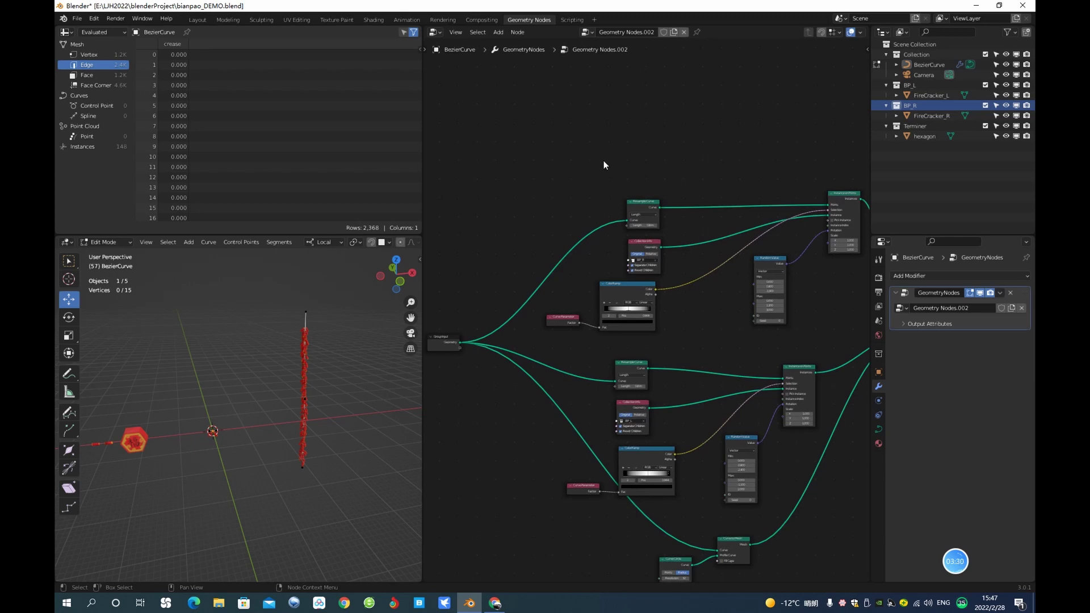
key(shift+a)
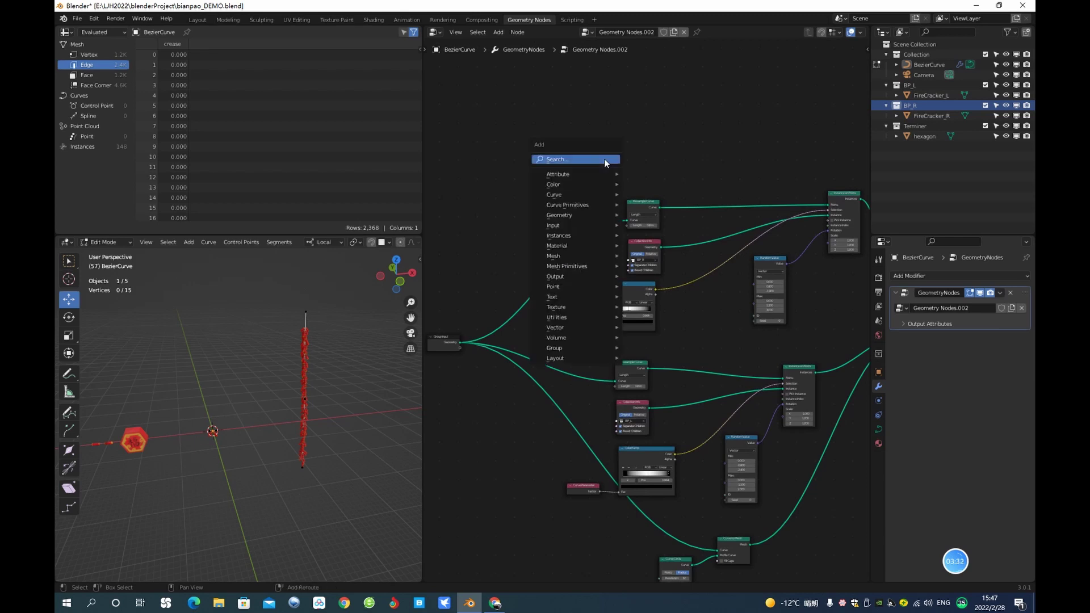
click(584, 161)
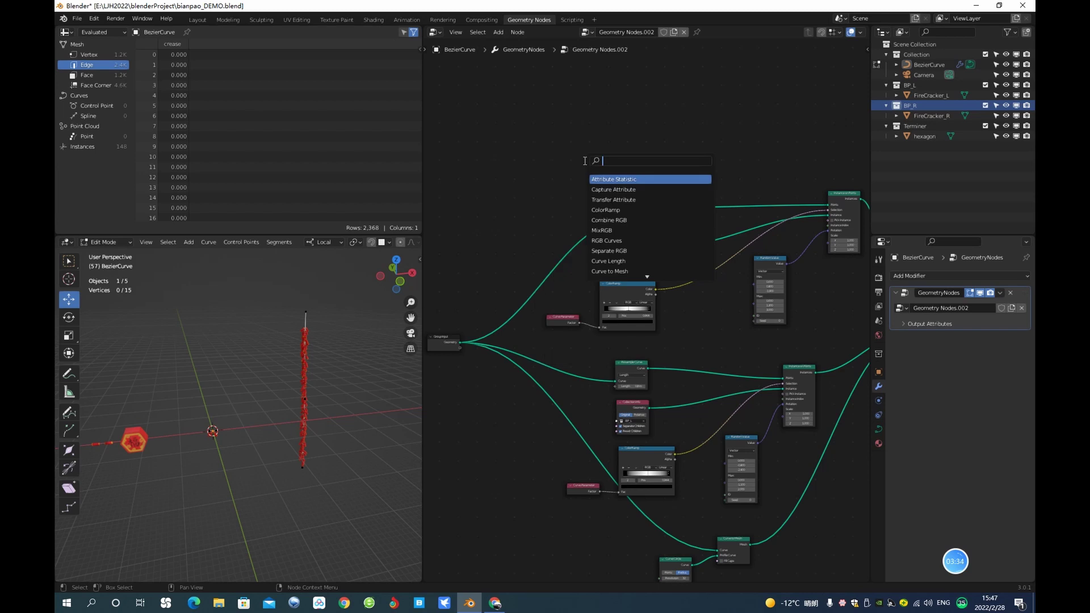
text(io)
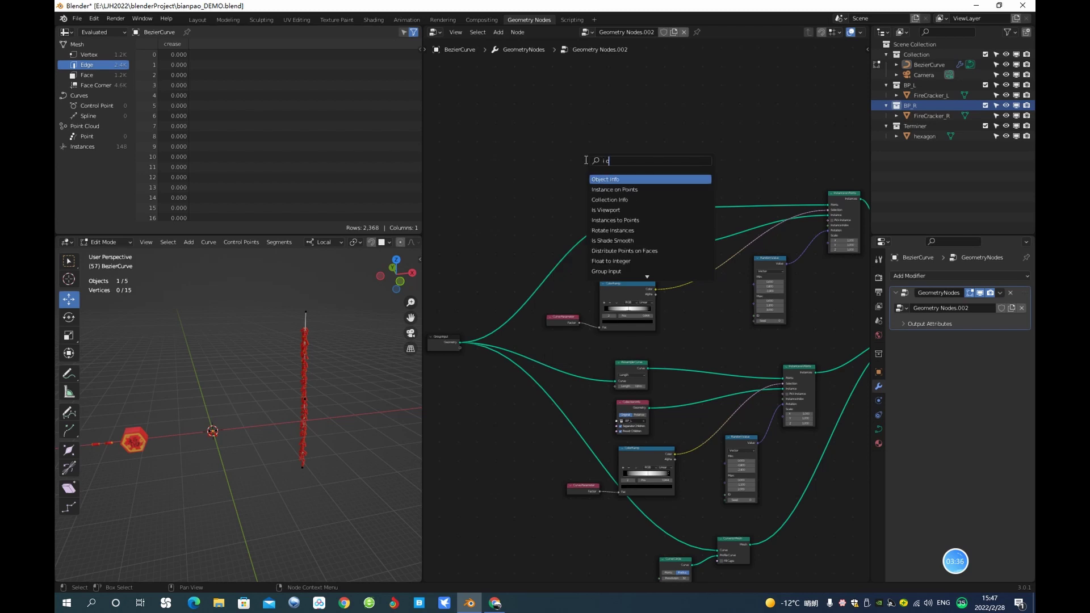
text(p)
click(624, 179)
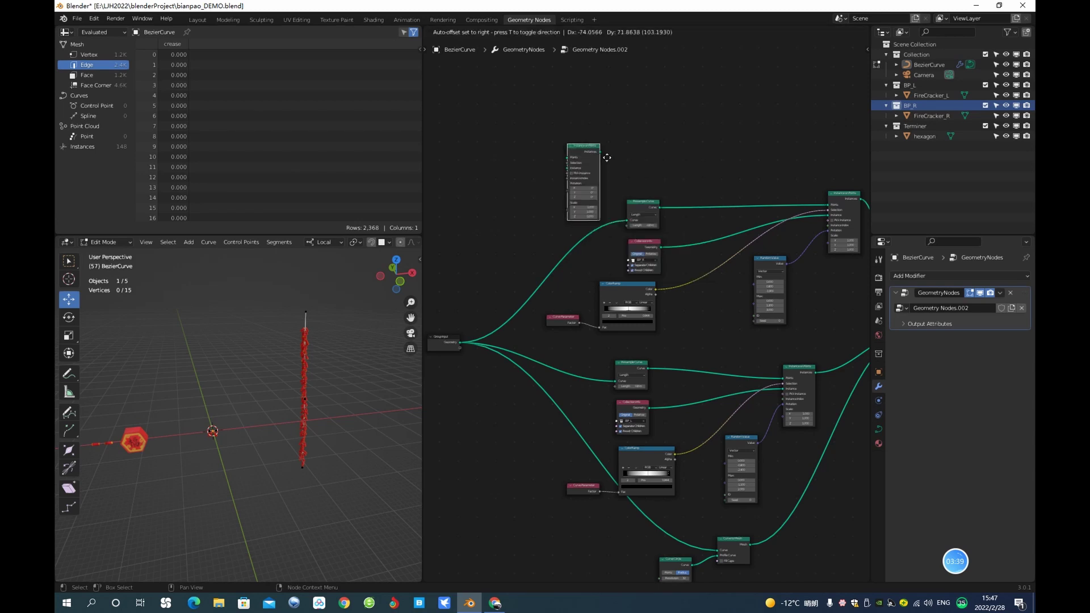
click(667, 117)
Add an Endpoint Selection node beside the new Instance on Points node.
middle_drag(557, 146, 559, 221)
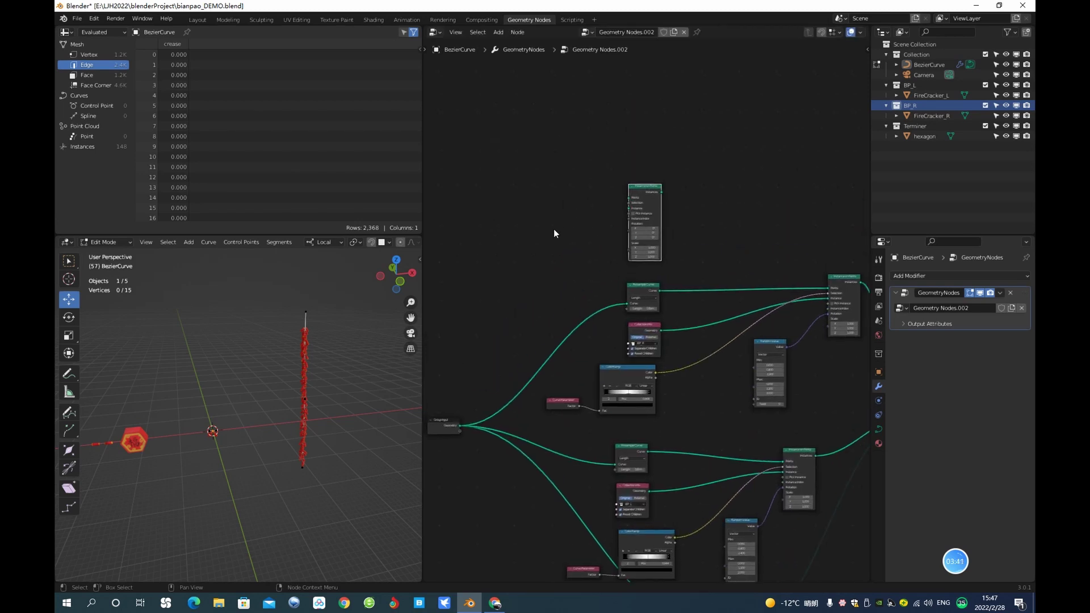
scroll(548, 225, up, 2)
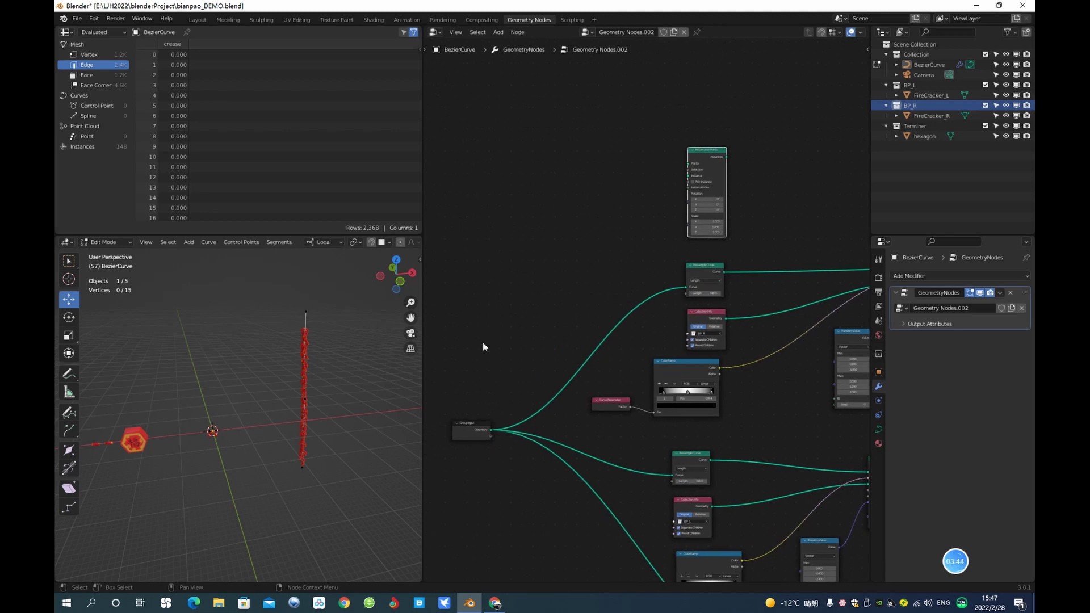
click(572, 186)
key(shift+a)
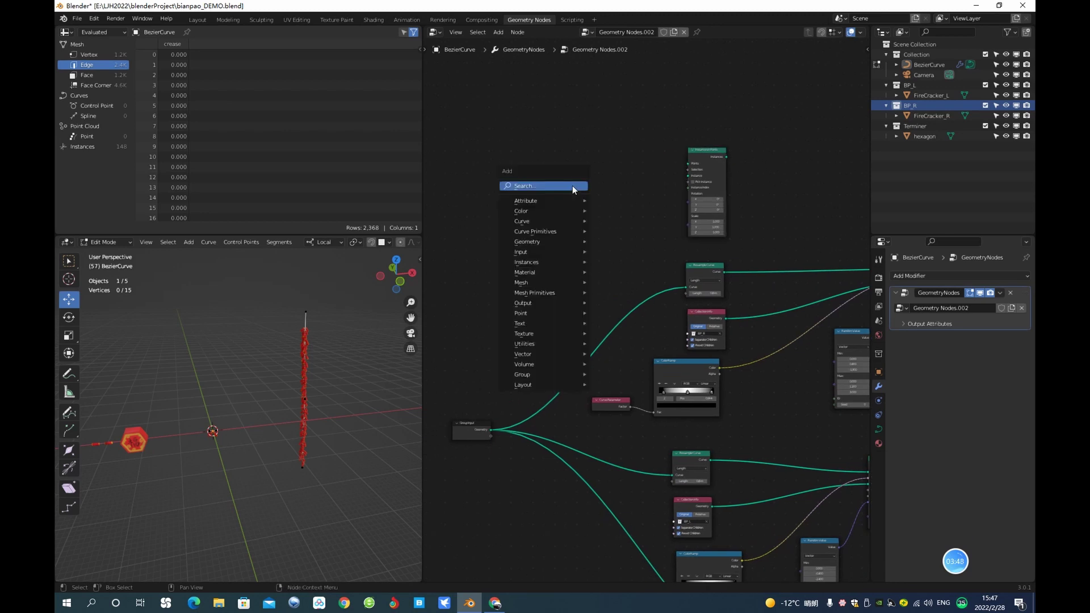
mouse_move(557, 221)
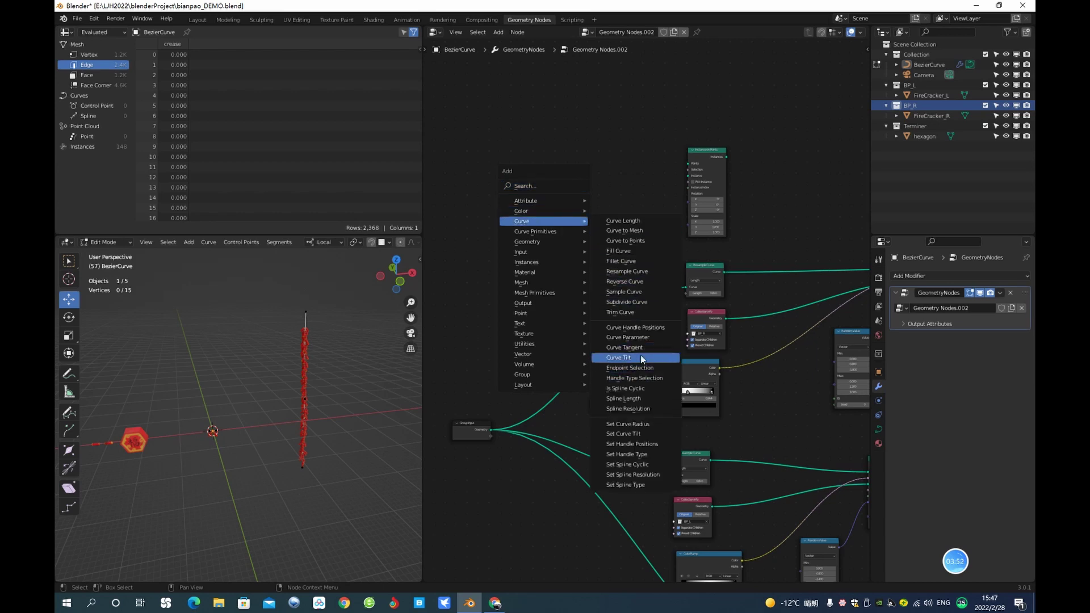
click(630, 368)
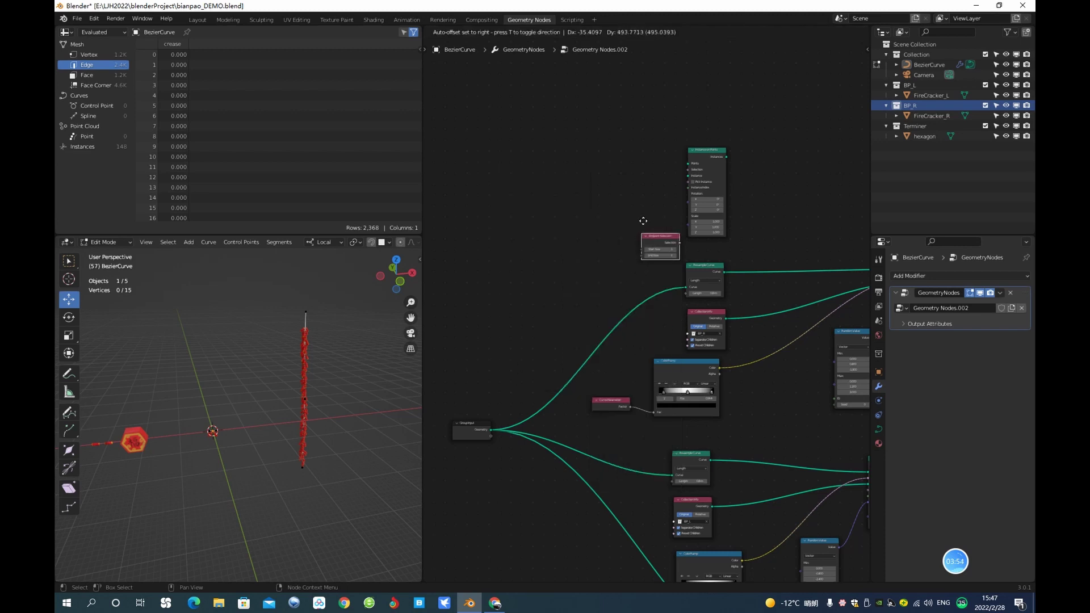
click(601, 168)
Link the Endpoint Selection node's Selection output to the Selection input of the new Instance on Points.
scroll(537, 226, up, 3)
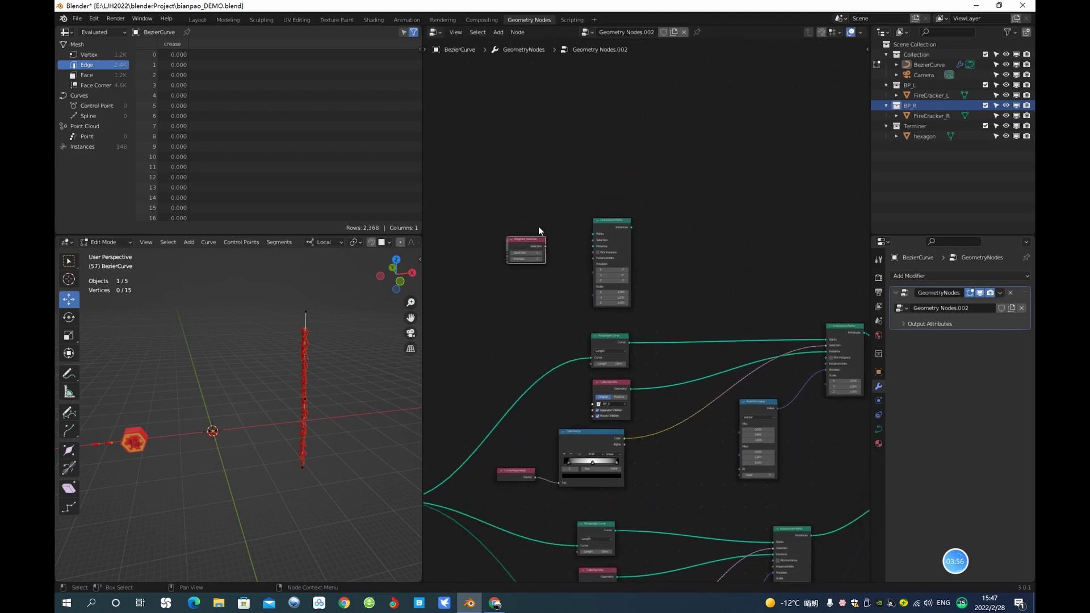
middle_drag(538, 233, 644, 224)
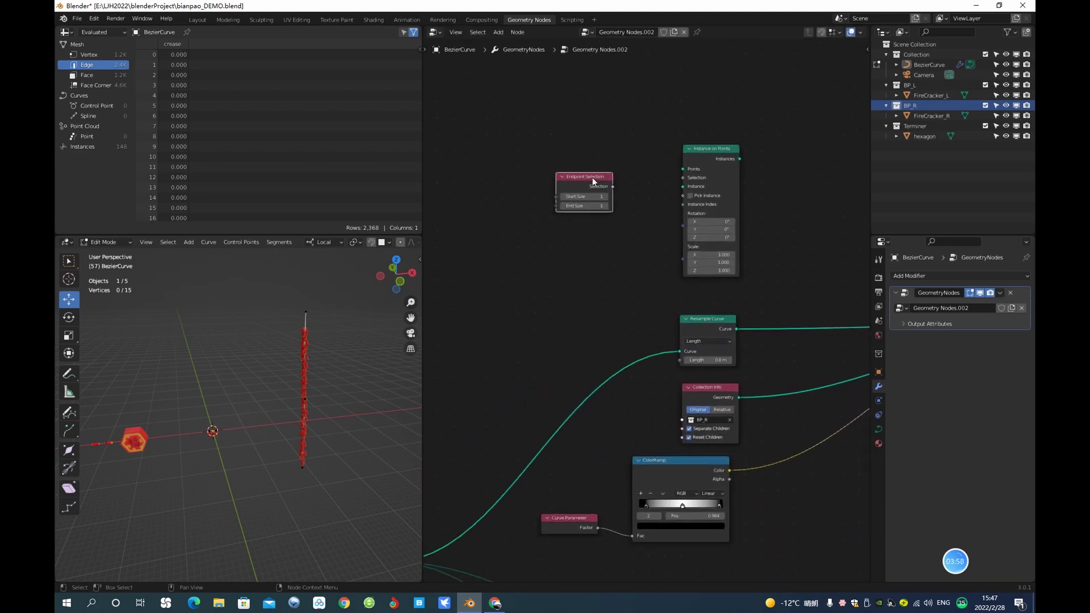
drag(597, 191, 690, 155)
scroll(650, 227, up, 1)
click(594, 181)
Link the Group Input's Geometry to the Points input of the new Instance on Points.
scroll(520, 308, down, 2)
middle_drag(506, 308, 612, 250)
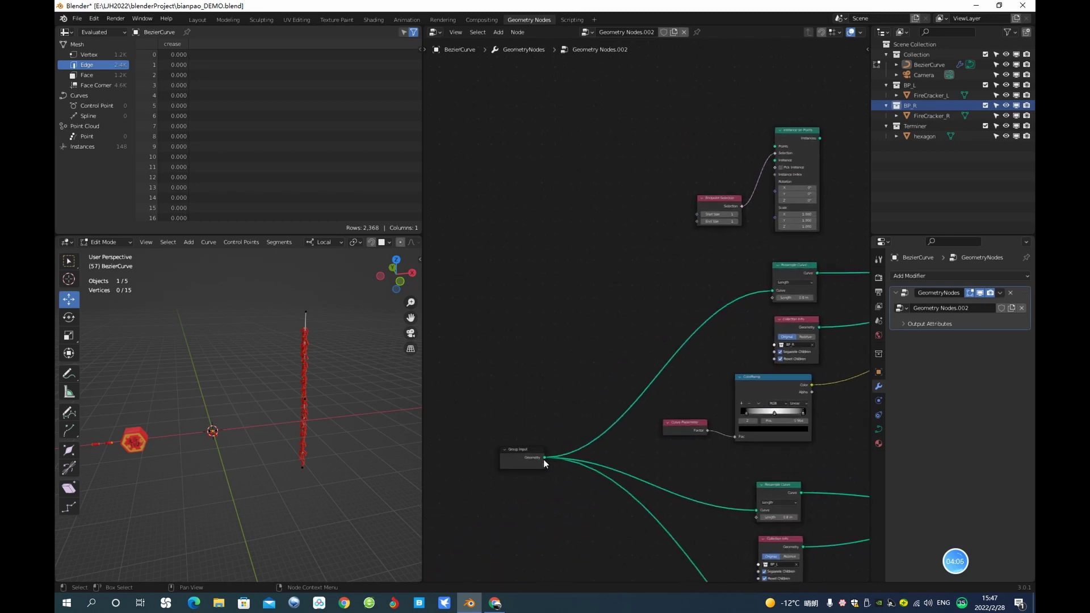
drag(544, 458, 775, 148)
Move the new Instance on Points node higher and add the Terminer collection as a Collection Info node below it.
middle_drag(680, 182, 863, 236)
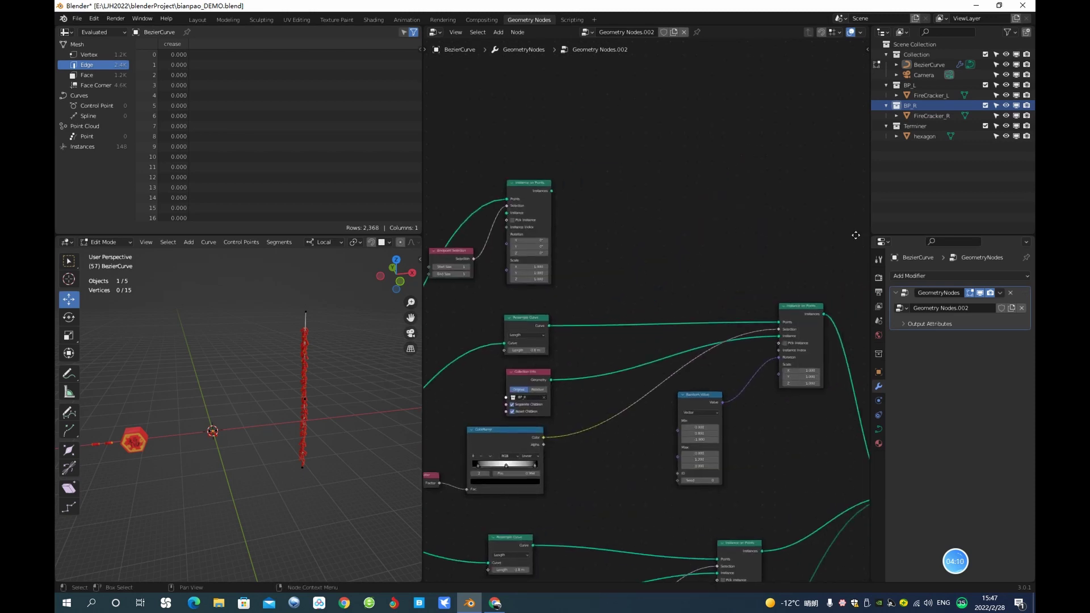
scroll(673, 200, down, 1)
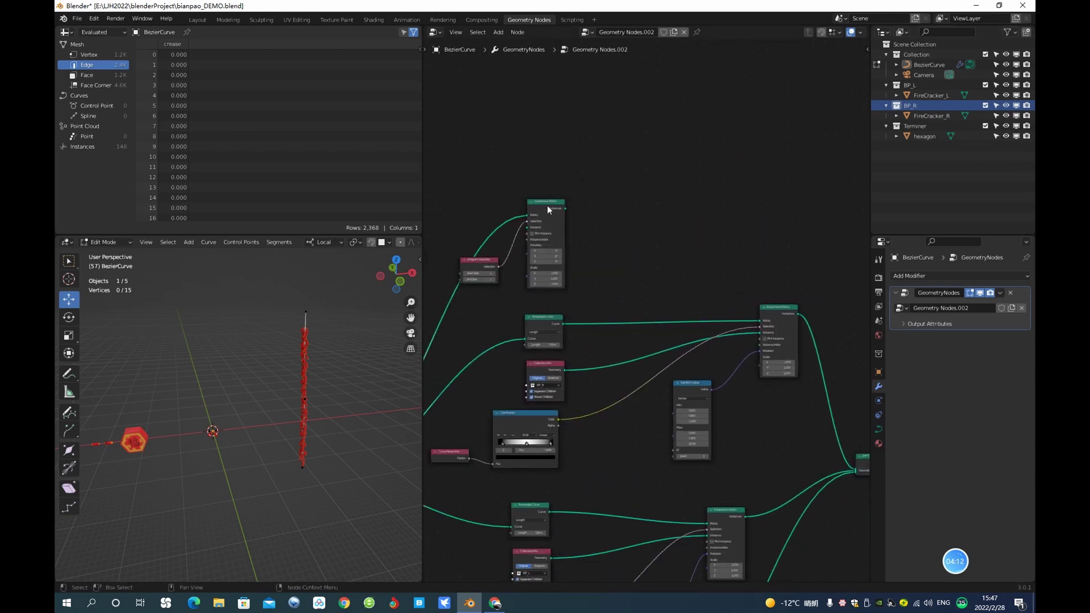
drag(549, 202, 563, 129)
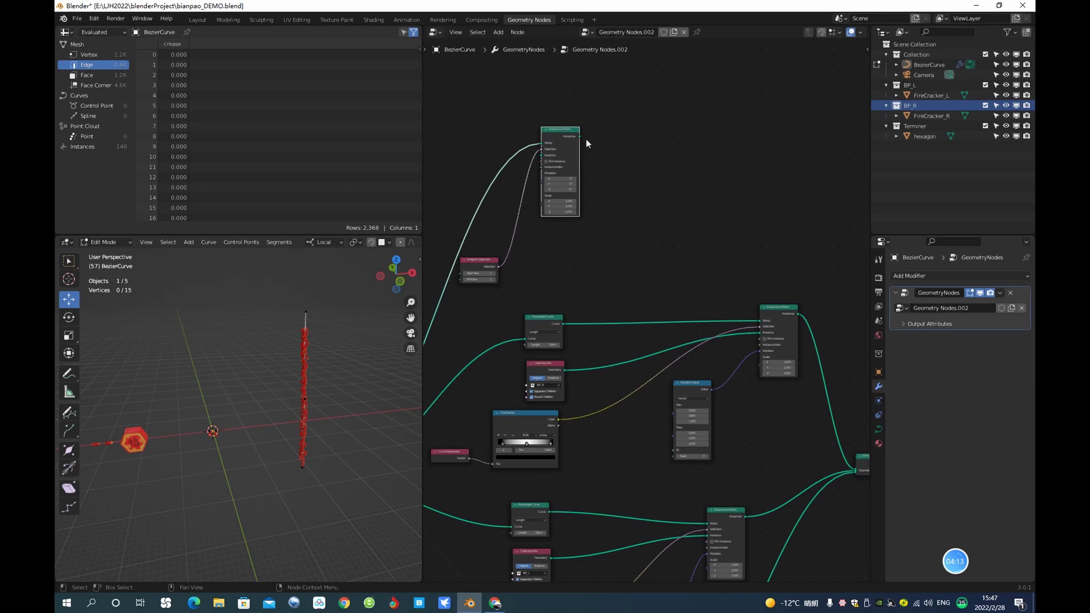
click(653, 159)
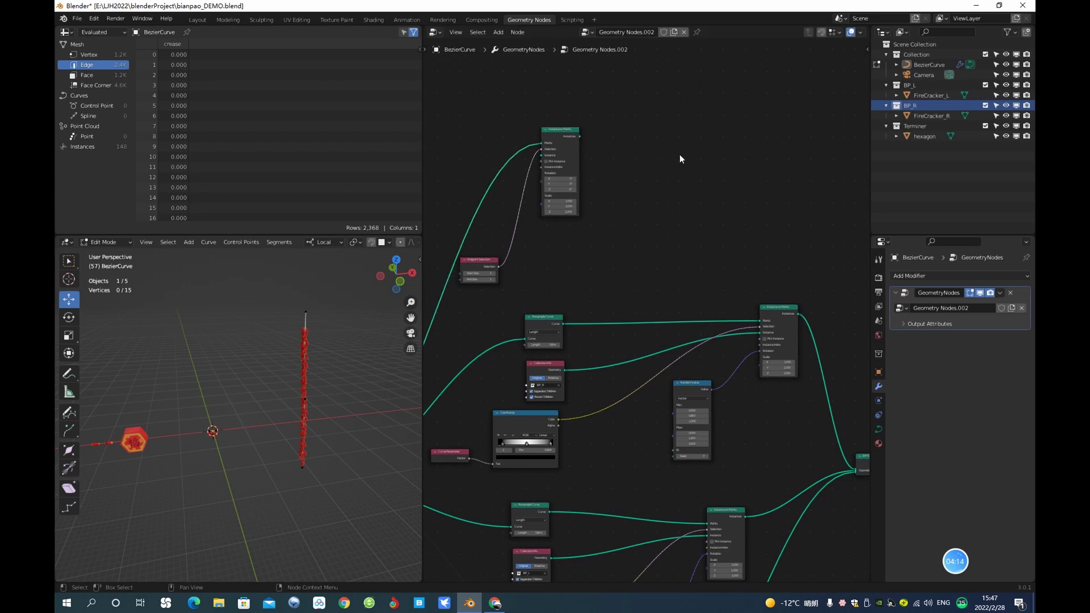
click(916, 123)
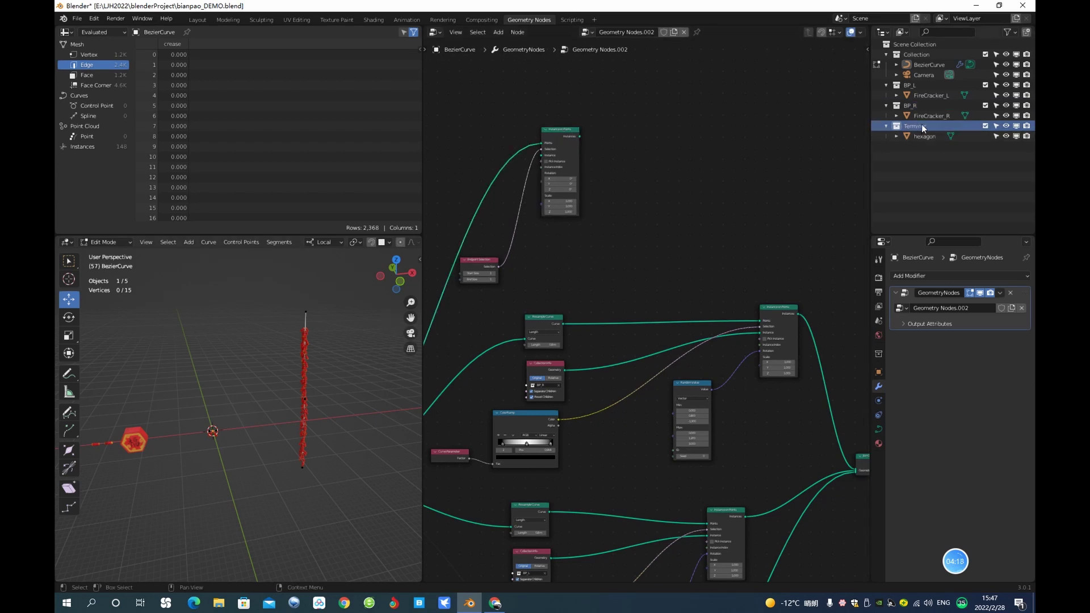
drag(921, 124, 548, 262)
Link the Terminer Collection Info's Geometry to the new Instance on Points' Instance input and reposition the Instance on Points node.
scroll(645, 190, up, 2)
drag(530, 59, 617, 66)
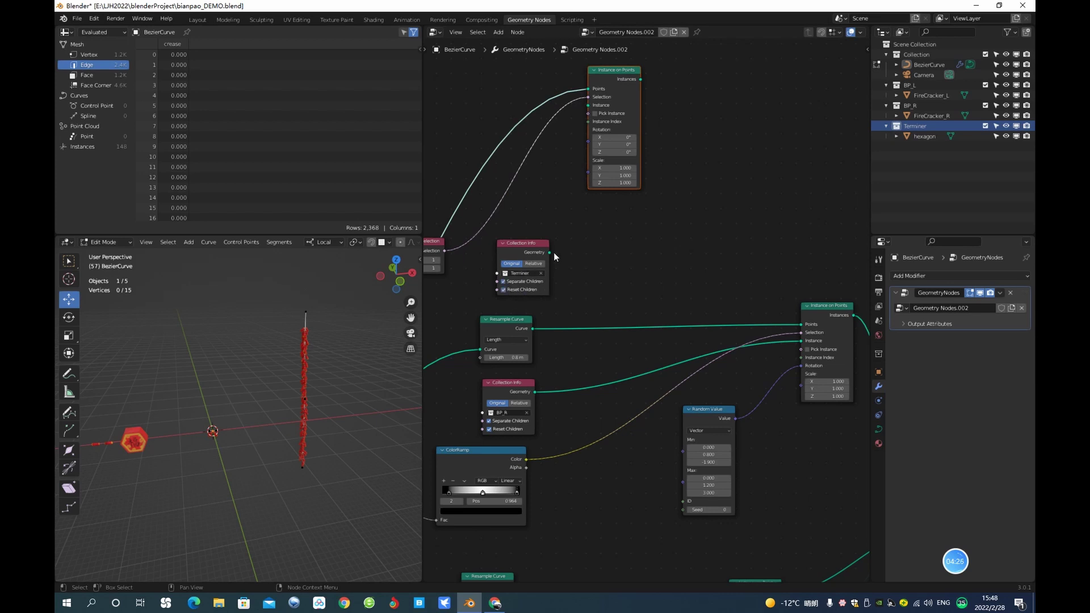
drag(549, 252, 587, 106)
drag(625, 70, 668, 110)
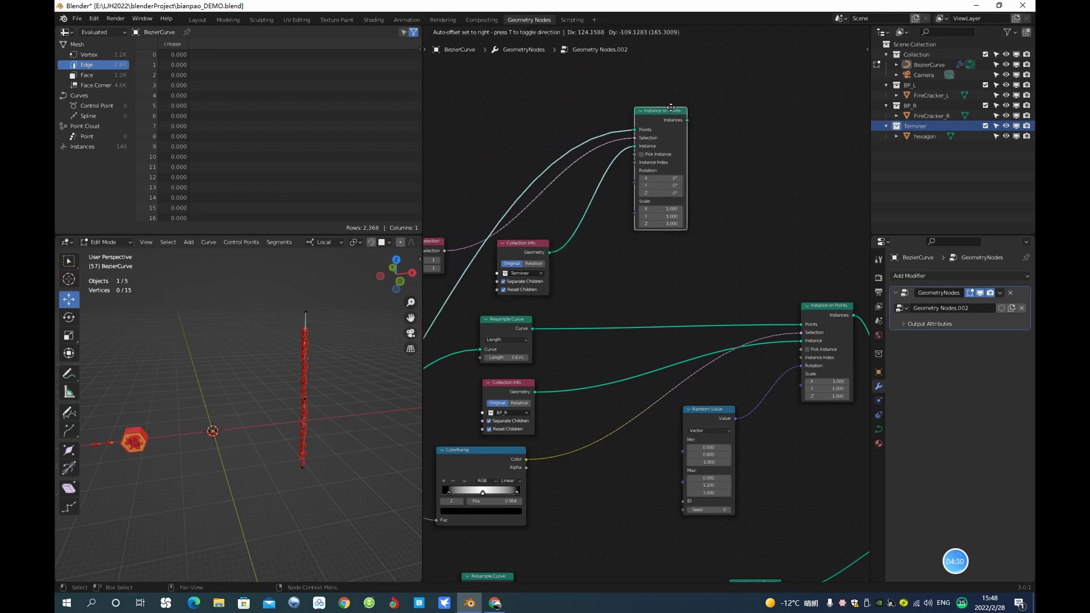
Move the Join Geometry and Group Output nodes higher, and link the new Instance on Points' Instances to Join Geometry.
scroll(632, 162, down, 5)
scroll(590, 170, down, 1)
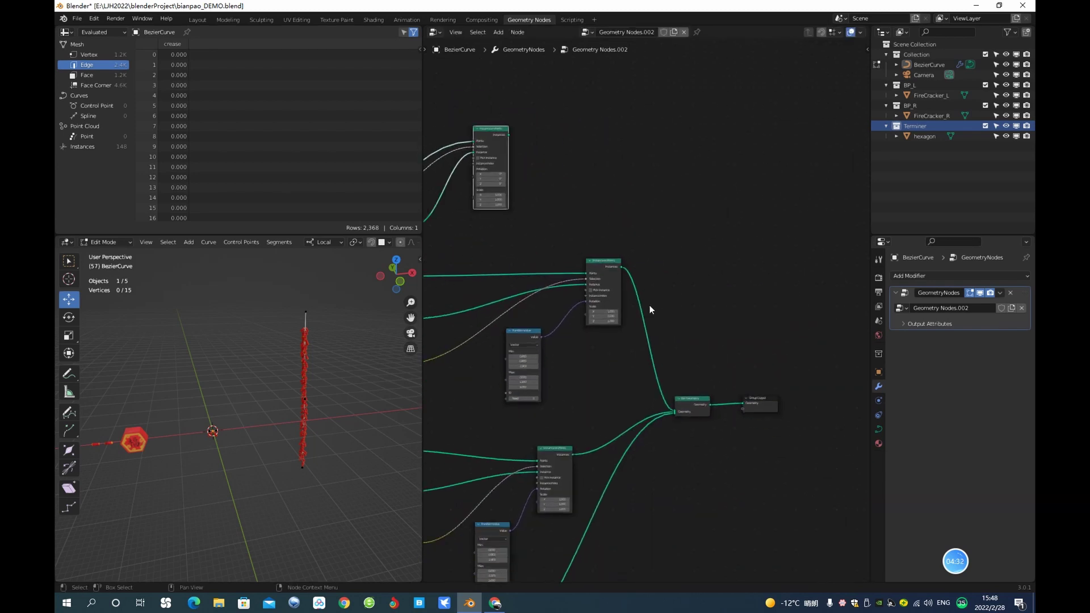
drag(667, 370, 756, 263)
scroll(570, 175, up, 2)
scroll(551, 150, down, 2)
drag(480, 131, 750, 300)
Set the Endpoint Selection node's End Size to 0 so only the curve's start gets the hexagon.
middle_drag(344, 370, 300, 319)
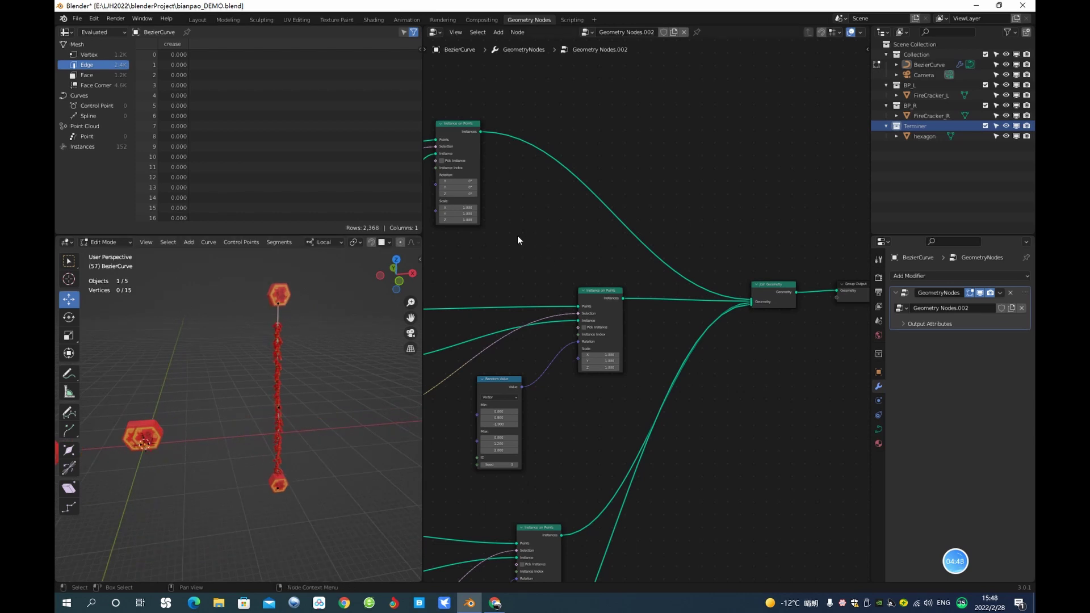
scroll(547, 234, down, 2)
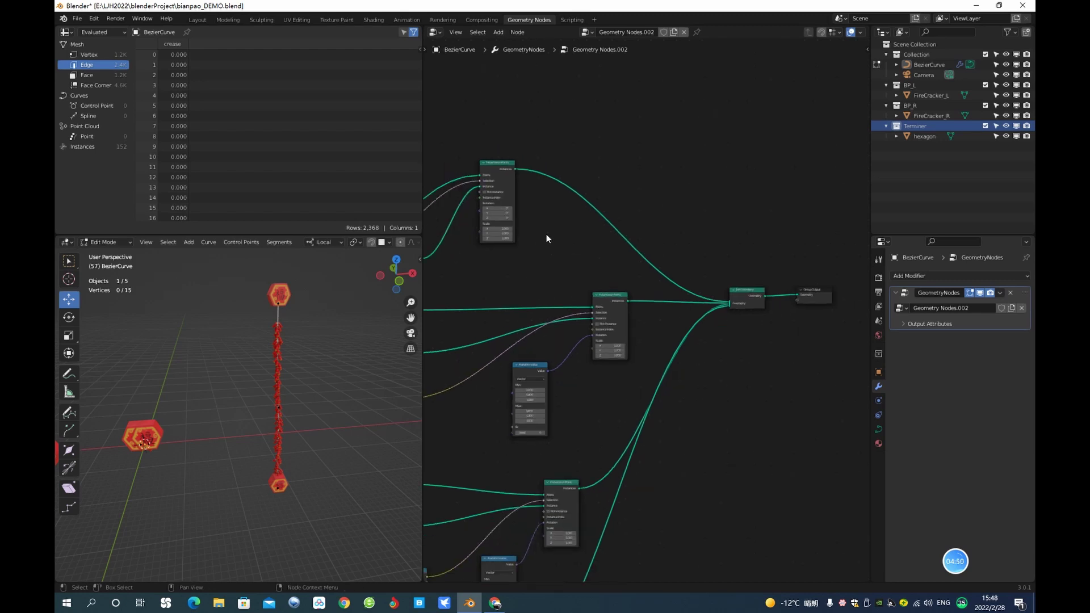
scroll(648, 250, up, 3)
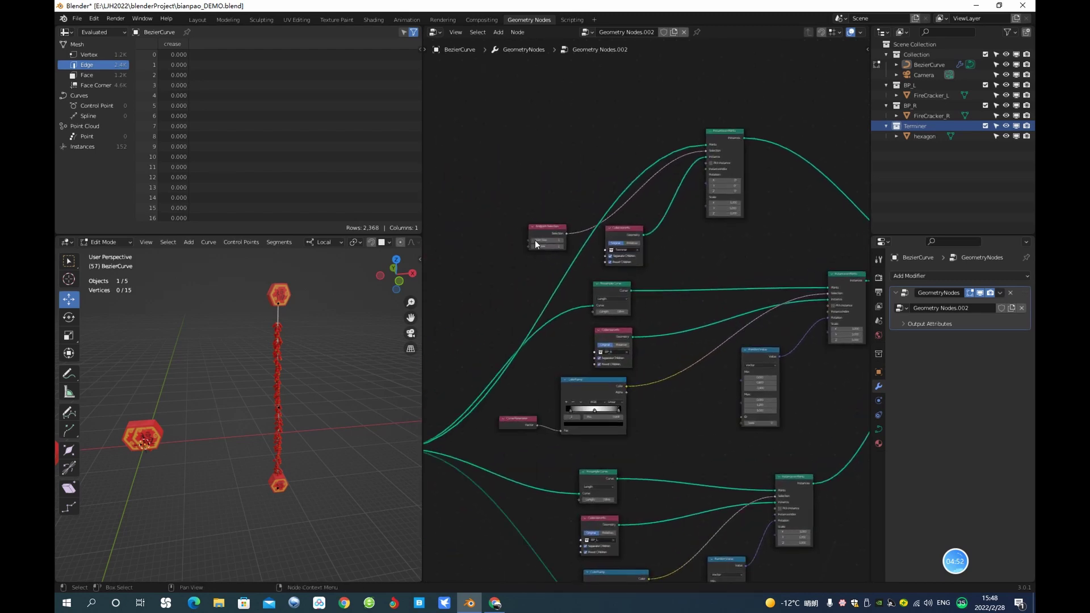
scroll(528, 239, up, 3)
scroll(508, 251, up, 1)
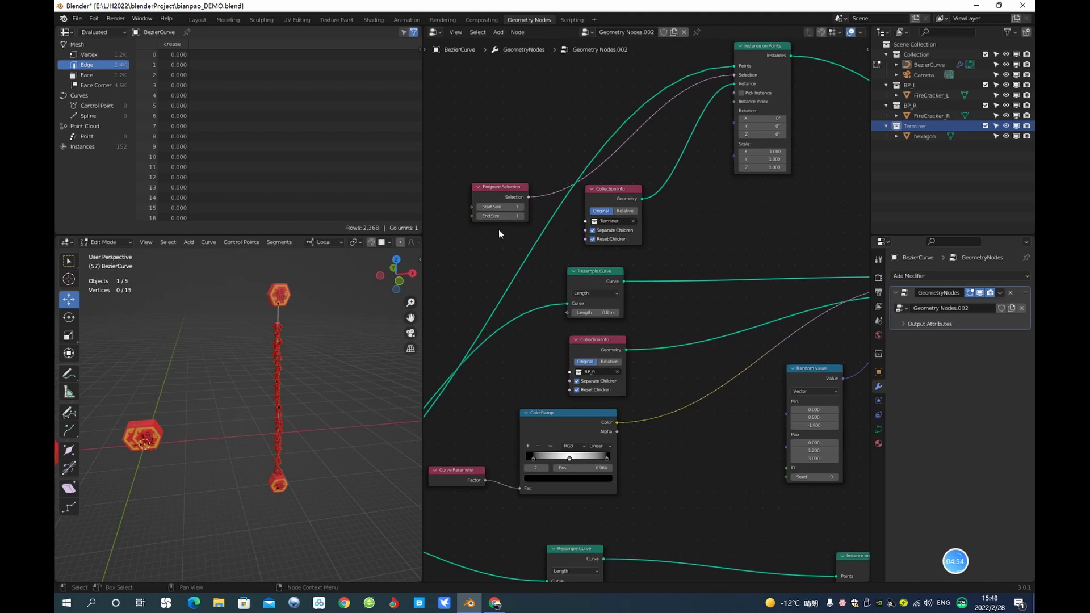
click(515, 216)
text(0)
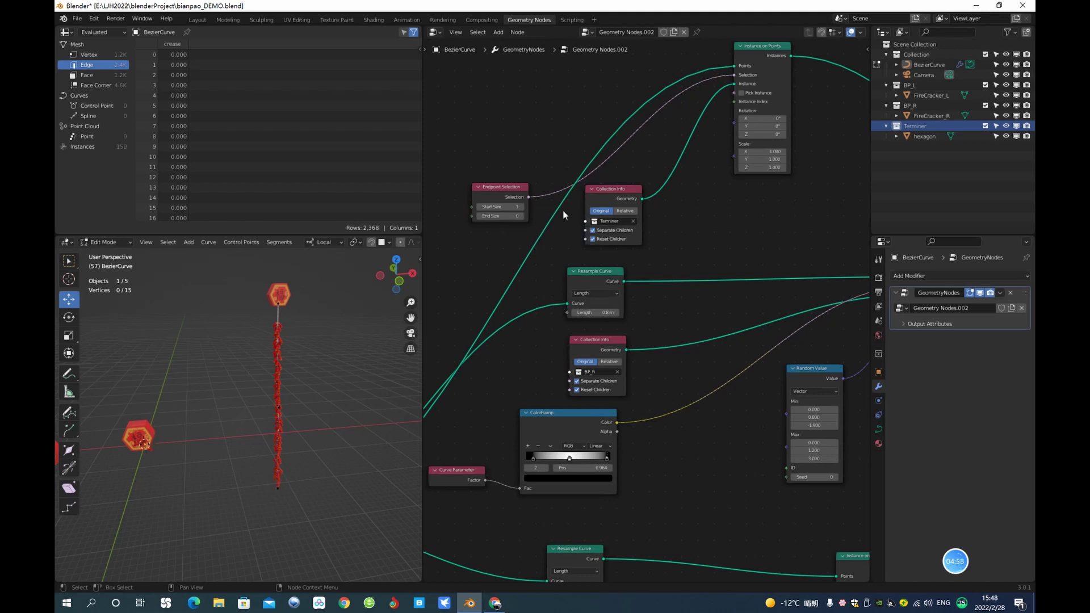
key(Return)
Shift the first black stop of the BP_R row's ColorRamp closer to the start so firecrackers begin nearer the hexagon.
middle_drag(302, 387, 296, 397)
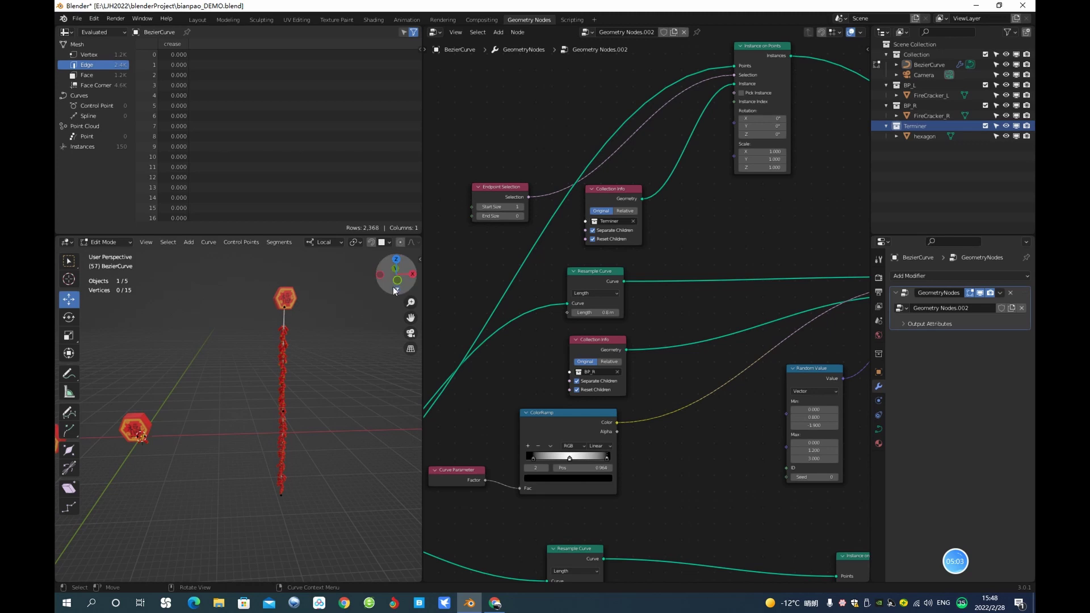
middle_drag(323, 324, 267, 315)
scroll(266, 306, up, 4)
scroll(267, 292, down, 3)
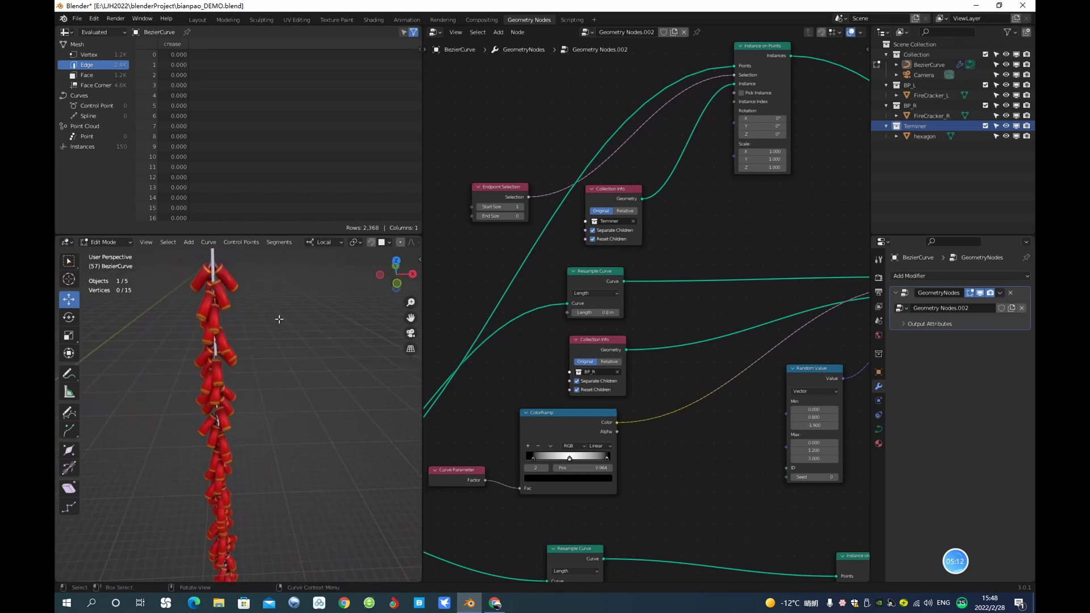
scroll(260, 317, down, 2)
middle_drag(230, 305, 247, 303)
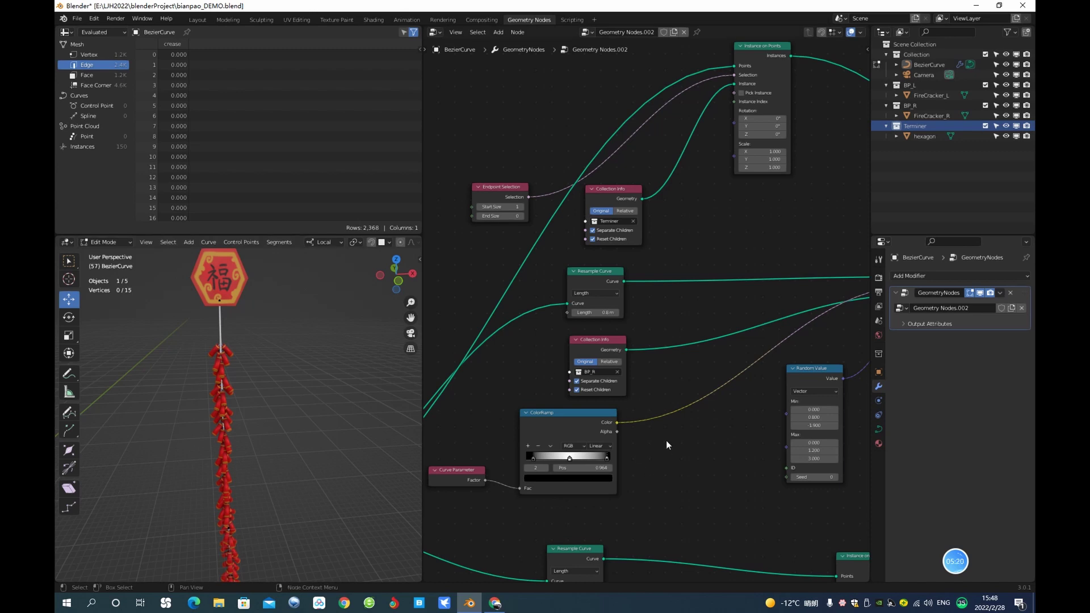
middle_drag(666, 441, 614, 327)
scroll(614, 327, up, 3)
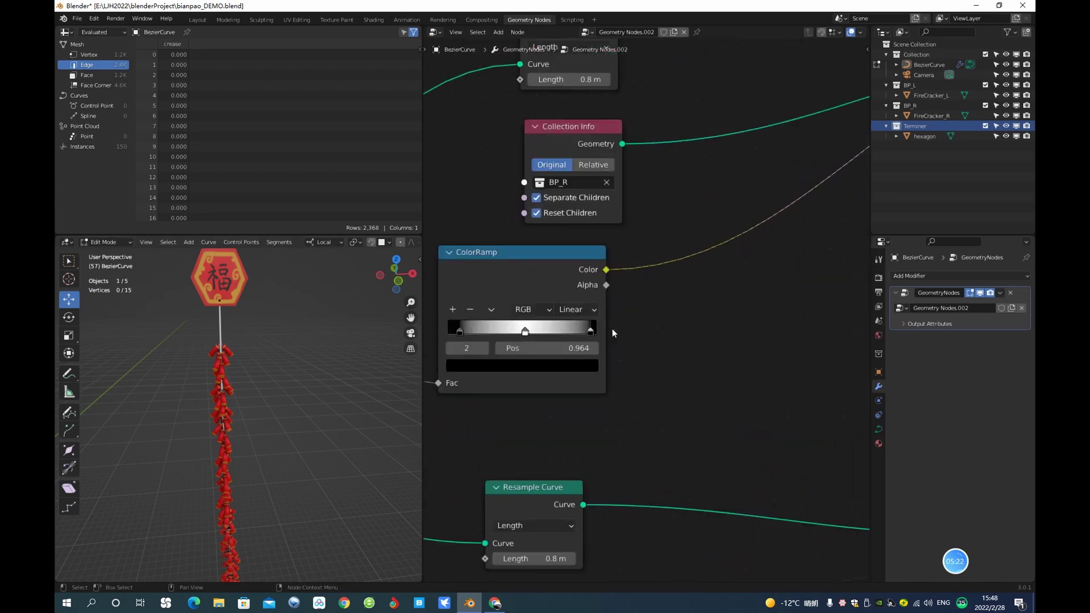
scroll(612, 331, down, 1)
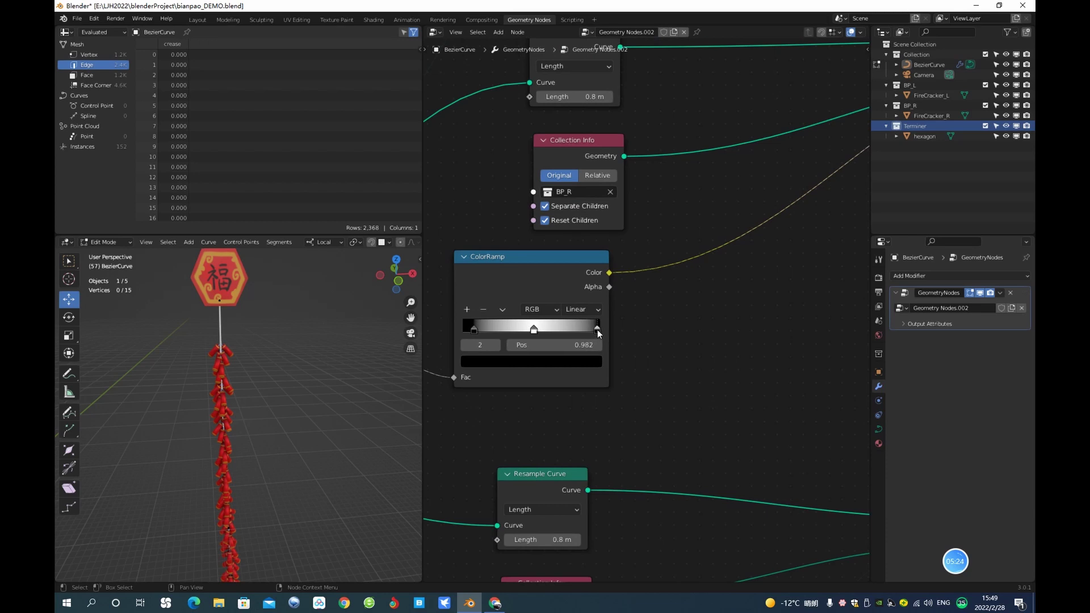
click(475, 329)
drag(474, 328, 468, 328)
scroll(652, 333, down, 4)
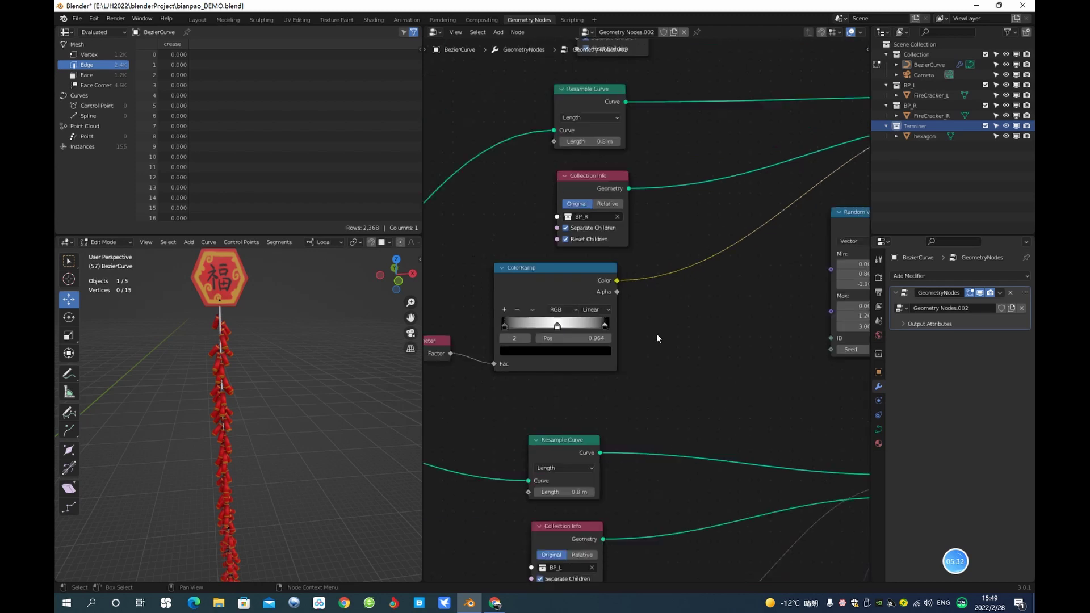
Move the BP_L row's ColorRamp node beside its Random Value node and shift its first black stop to position 0.009.
middle_drag(683, 439, 635, 234)
scroll(518, 337, up, 5)
drag(488, 278, 610, 232)
drag(504, 321, 491, 320)
click(500, 319)
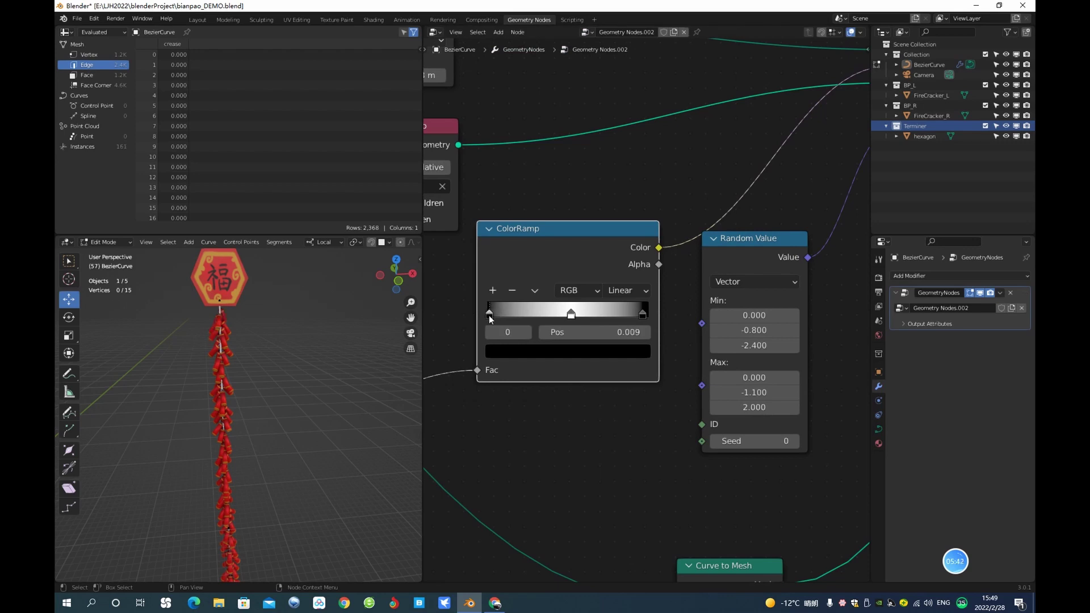
Draw two more freehand vertical curves with the Draw tool, one on each side of the existing firecracker string.
middle_drag(291, 334, 315, 333)
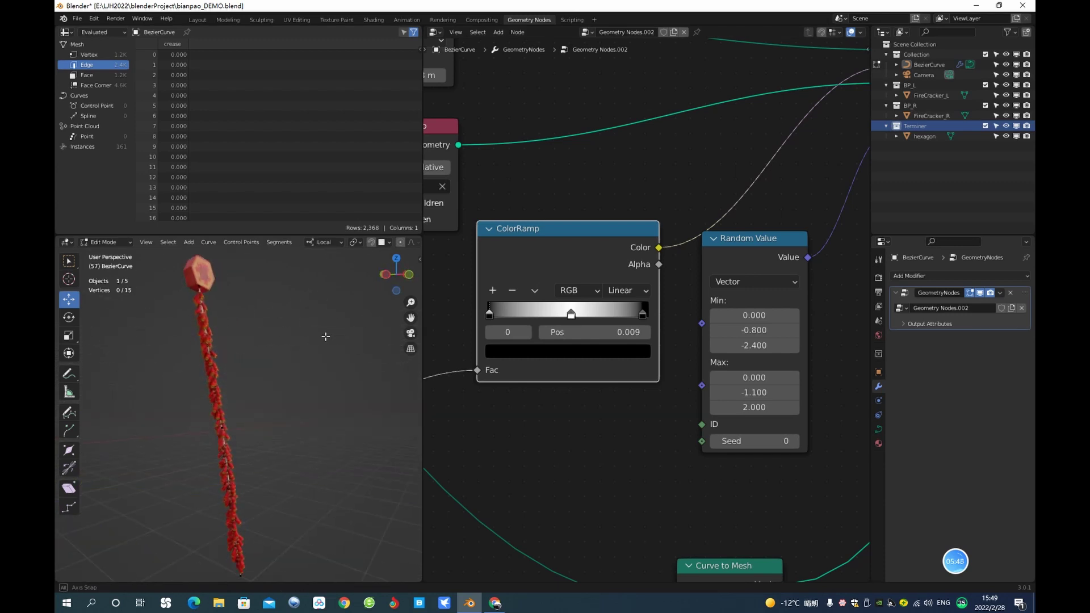
middle_drag(306, 338, 276, 340)
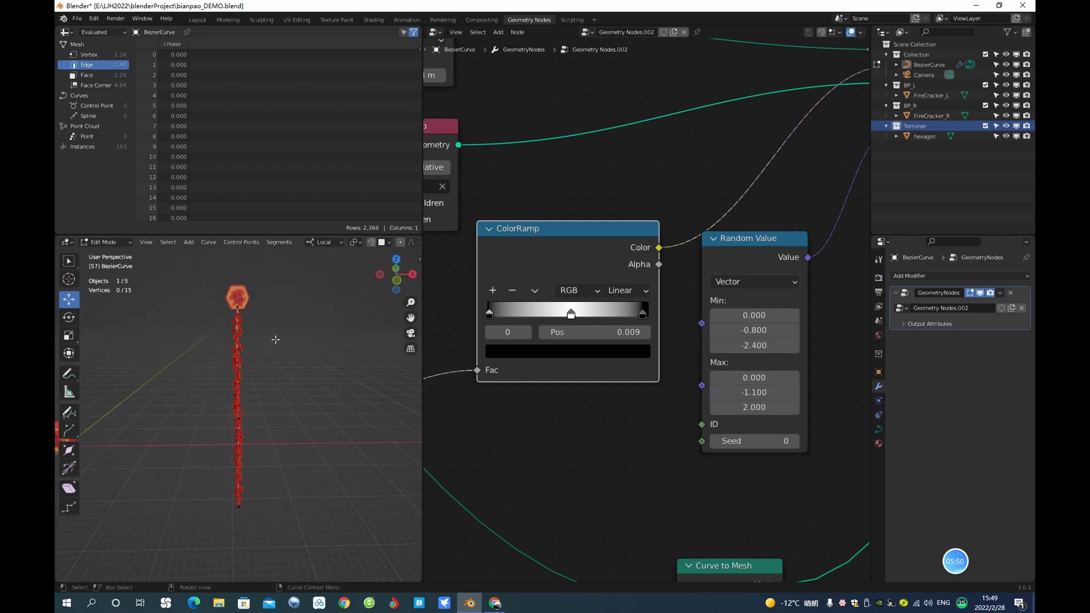
click(69, 413)
mouse_move(313, 314)
mouse_down()
mouse_move(323, 457)
mouse_move(312, 483)
mouse_up()
mouse_move(188, 295)
mouse_down()
mouse_move(171, 334)
mouse_move(173, 503)
mouse_up()
scroll(216, 360, up, 2)
middle_drag(216, 359, 238, 331)
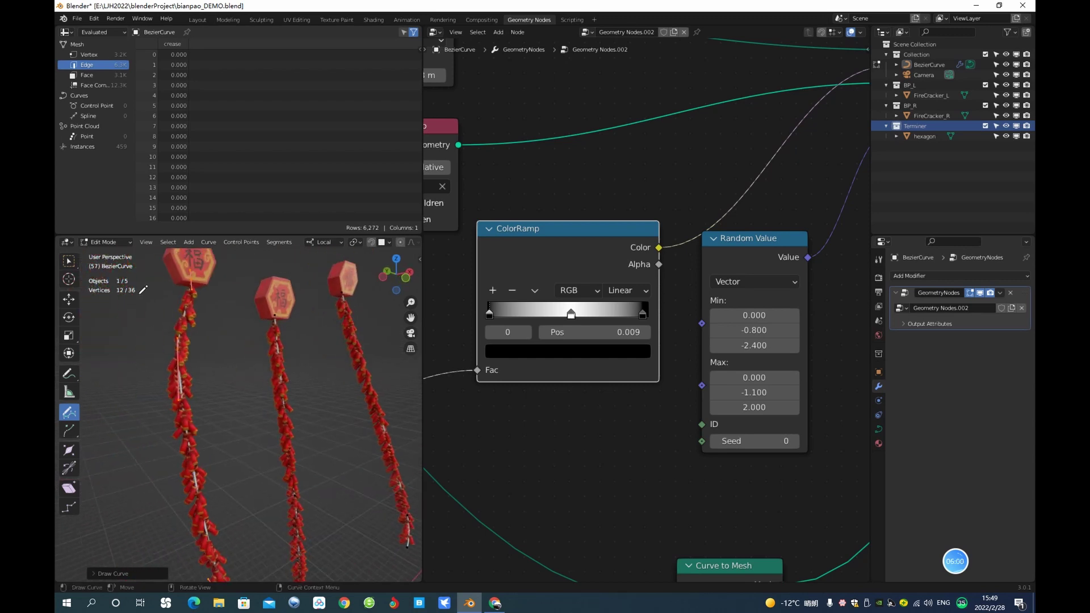
Draw three further hanging curves freehand next to the existing strings and switch to the Move tool.
drag(142, 298, 138, 515)
middle_drag(256, 359, 254, 332)
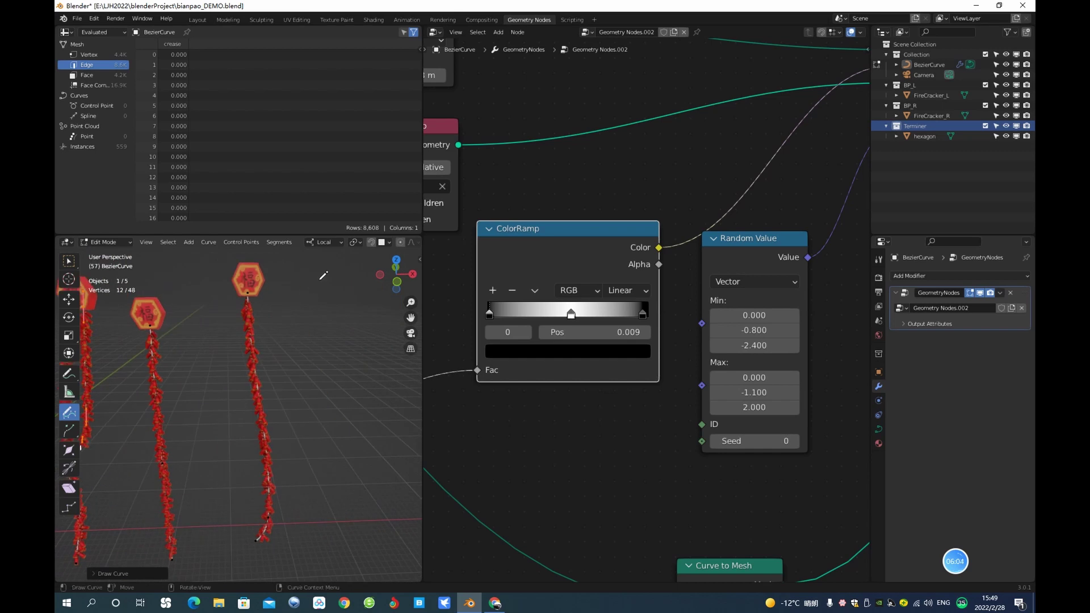
mouse_move(320, 276)
mouse_down()
mouse_move(320, 394)
mouse_move(344, 495)
mouse_up()
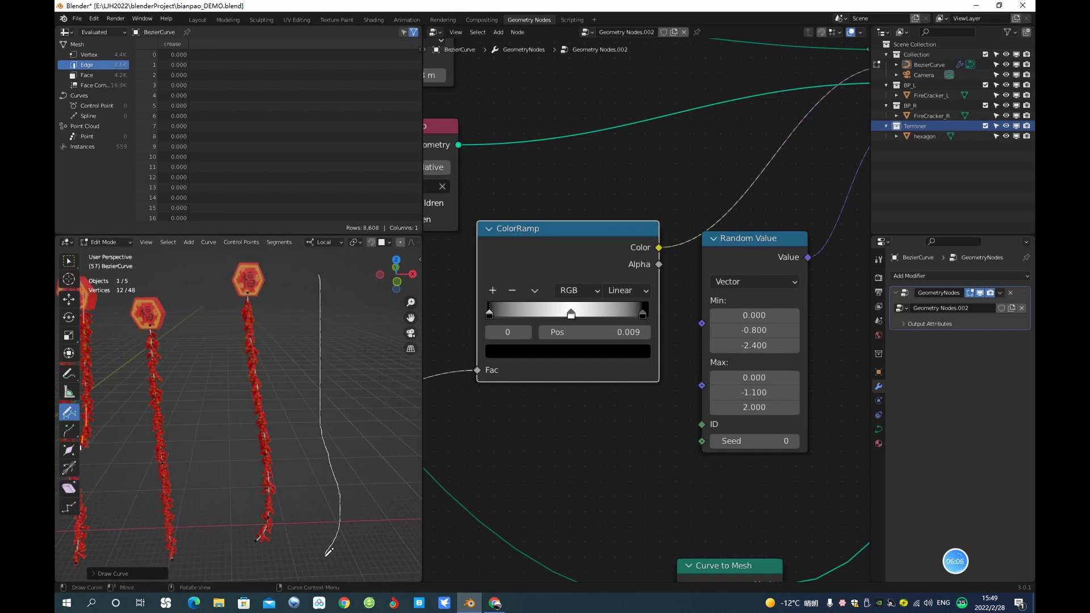
drag(326, 554, 325, 556)
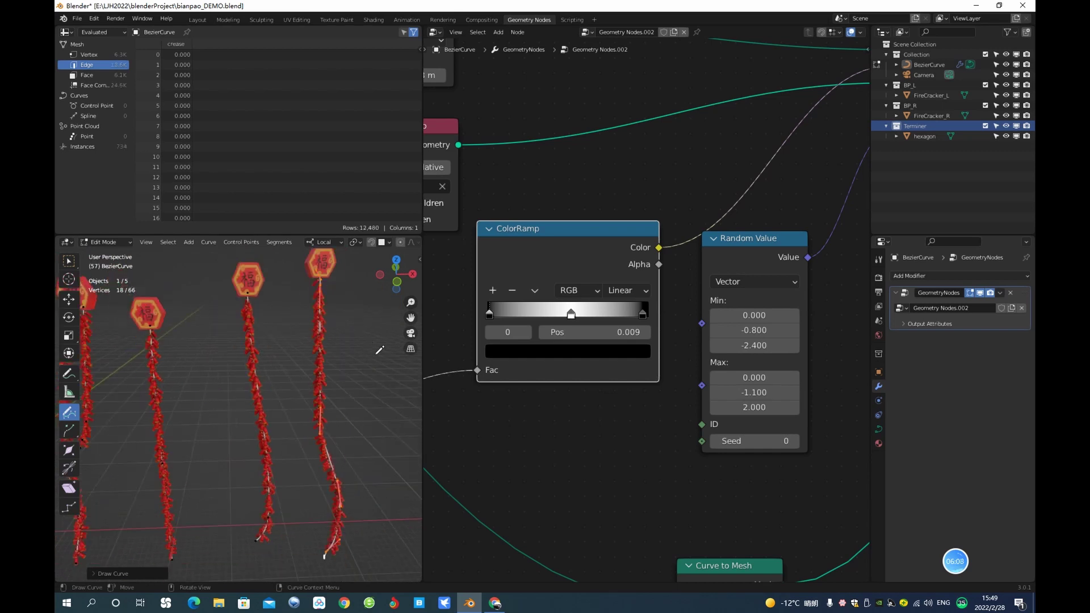
mouse_move(368, 337)
middle_down()
mouse_move(309, 338)
mouse_move(289, 310)
middle_up()
drag(289, 309, 286, 524)
middle_drag(337, 351, 284, 320)
scroll(284, 320, up, 3)
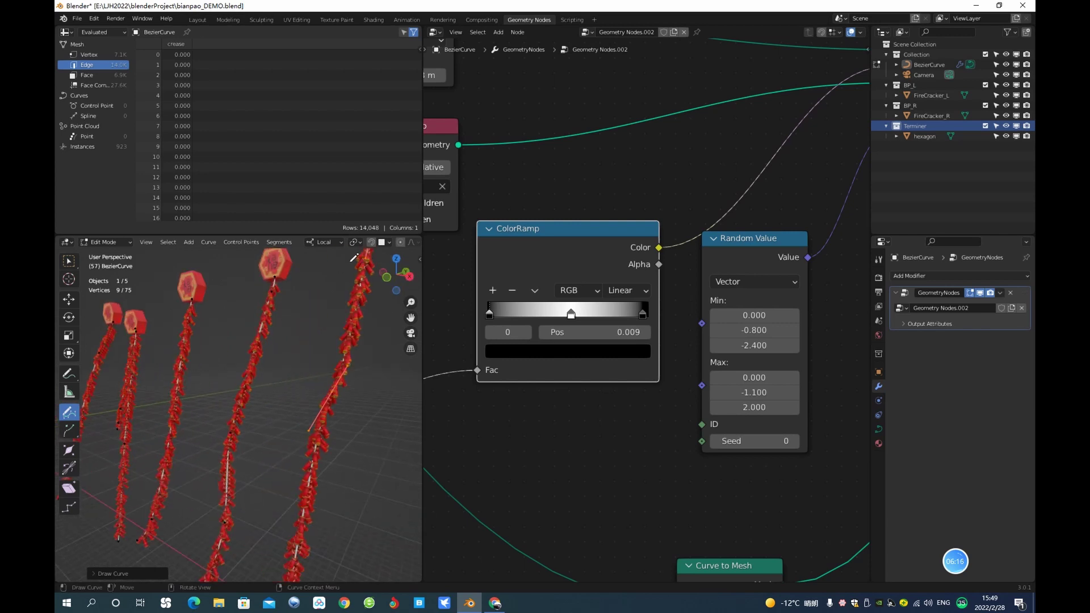
click(68, 301)
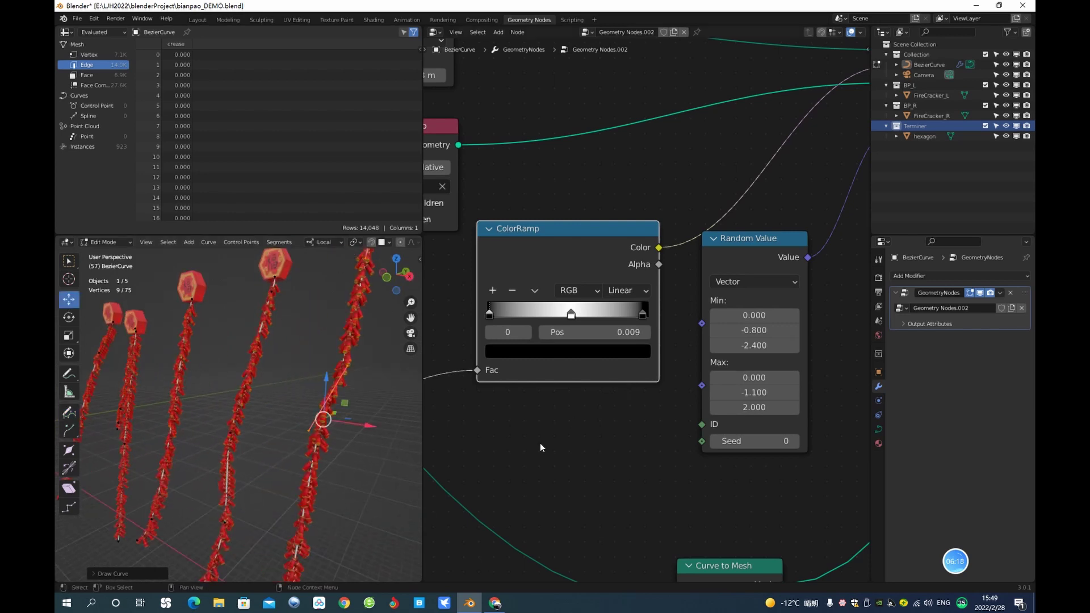